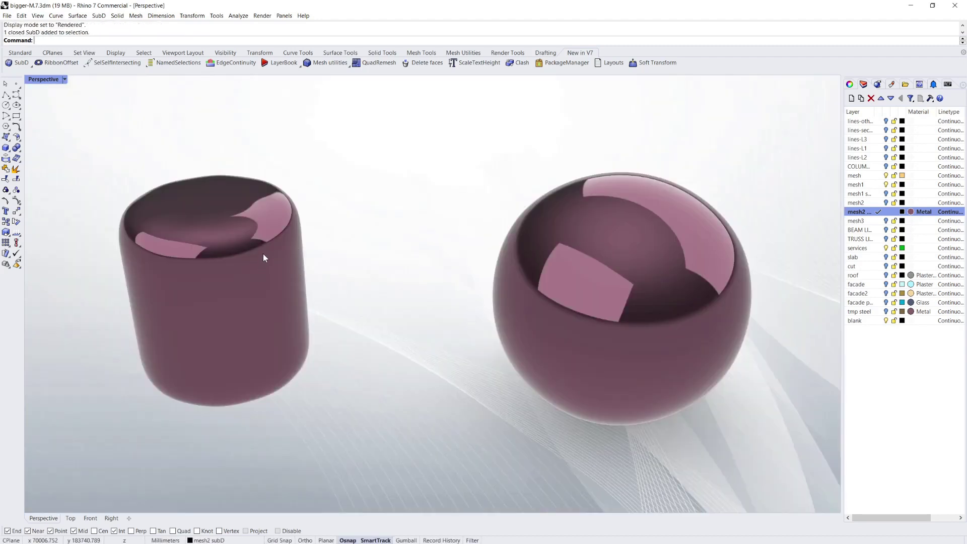
Select one upper side edge of the SubD cylinder and pull it outward toward the sphere
click(367, 270)
ctrl+shift+click(274, 271)
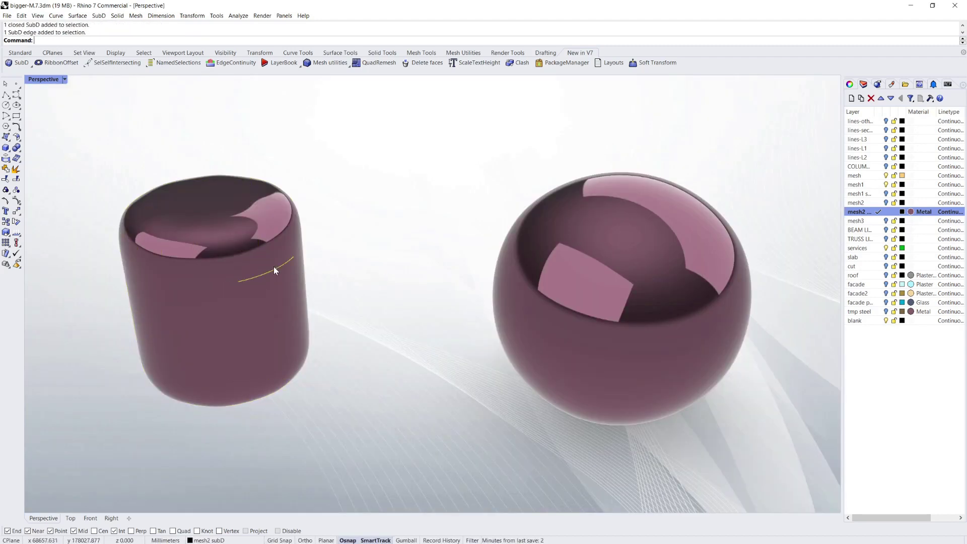
drag(276, 276, 330, 298)
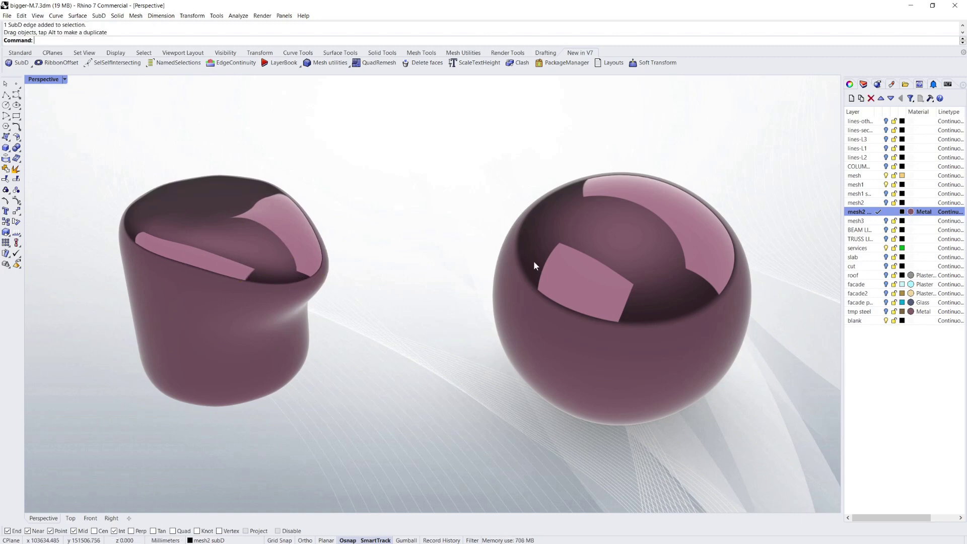
Stretch the SubD sphere by pulling a front face toward the cylinder and moving an upper part upward
ctrl+shift+click(547, 255)
drag(573, 289, 433, 323)
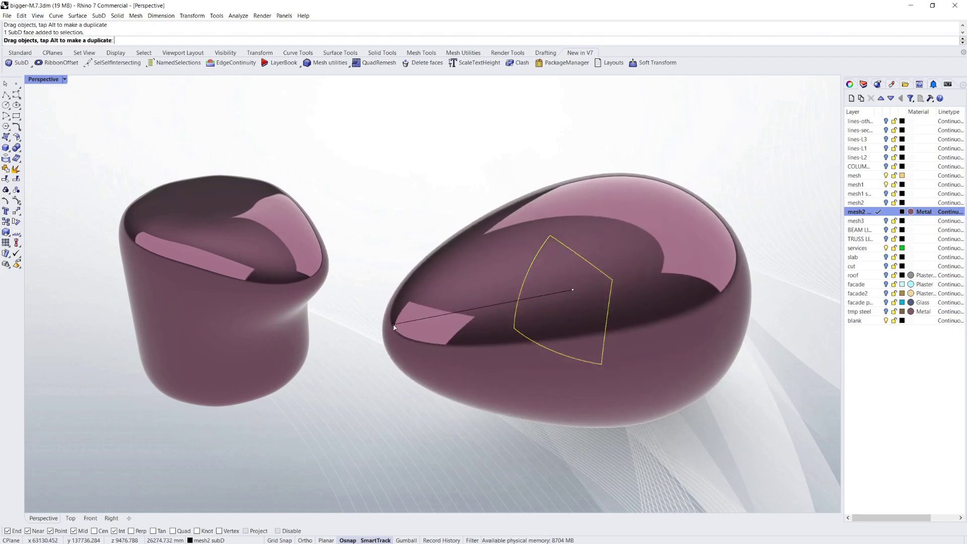
ctrl+shift+click(652, 213)
drag(665, 212, 712, 95)
click(763, 403)
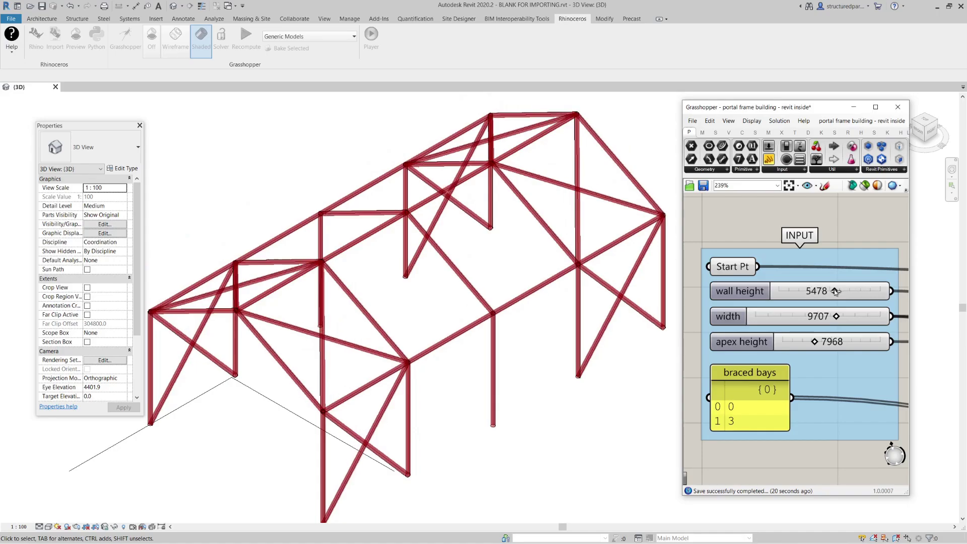
Switch to the Grasshopper definition running inside Revit and adjust the portal frame's wall height slider
drag(833, 291, 835, 318)
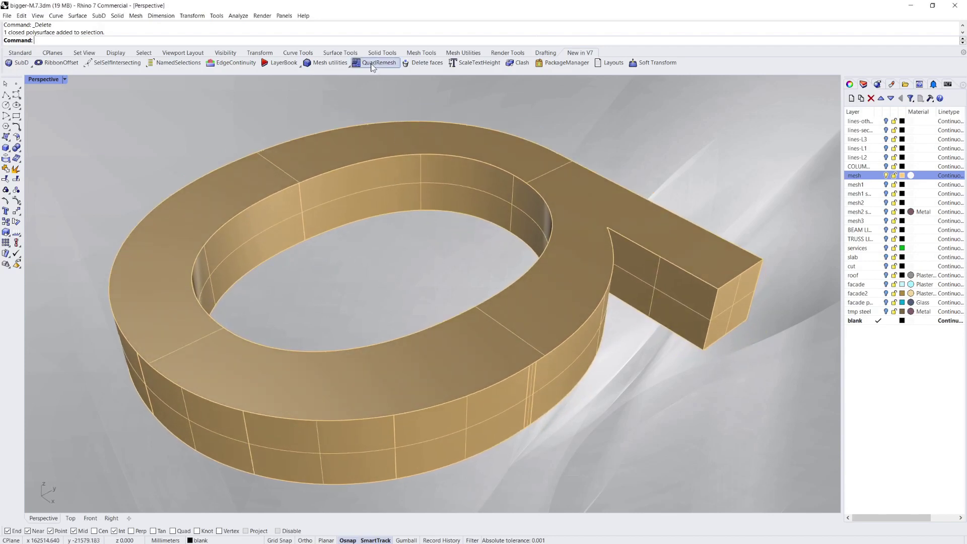
click(23, 63)
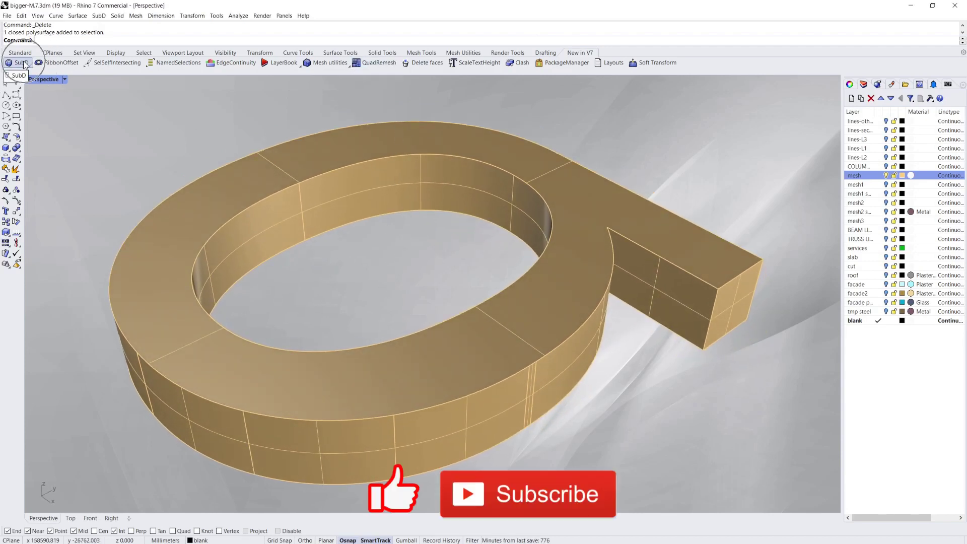
right_drag(407, 315, 409, 281)
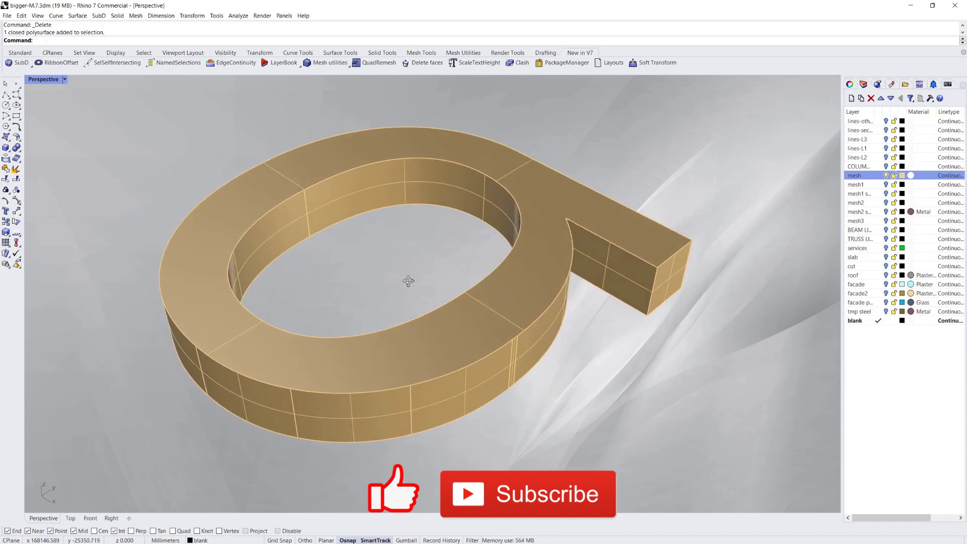
right_drag(385, 242, 395, 264)
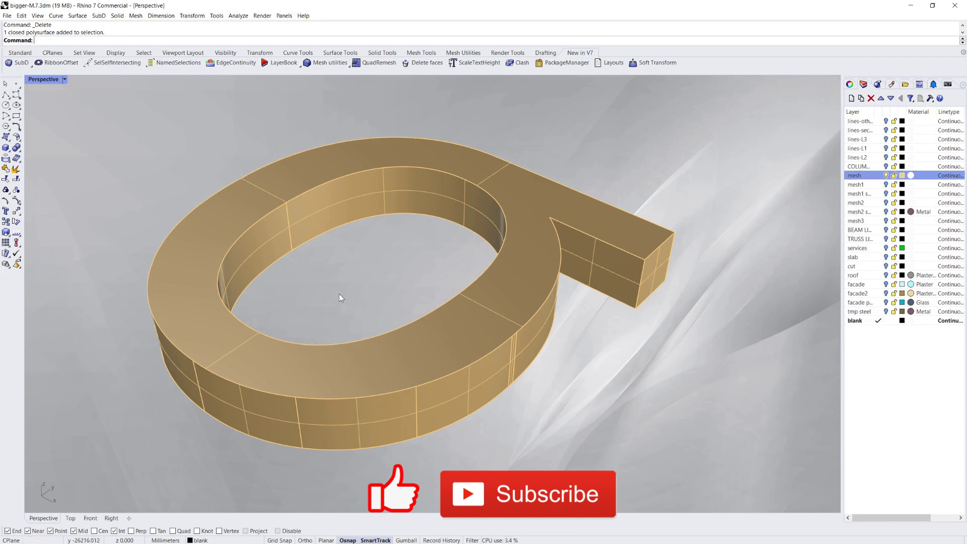
right_drag(339, 295, 336, 289)
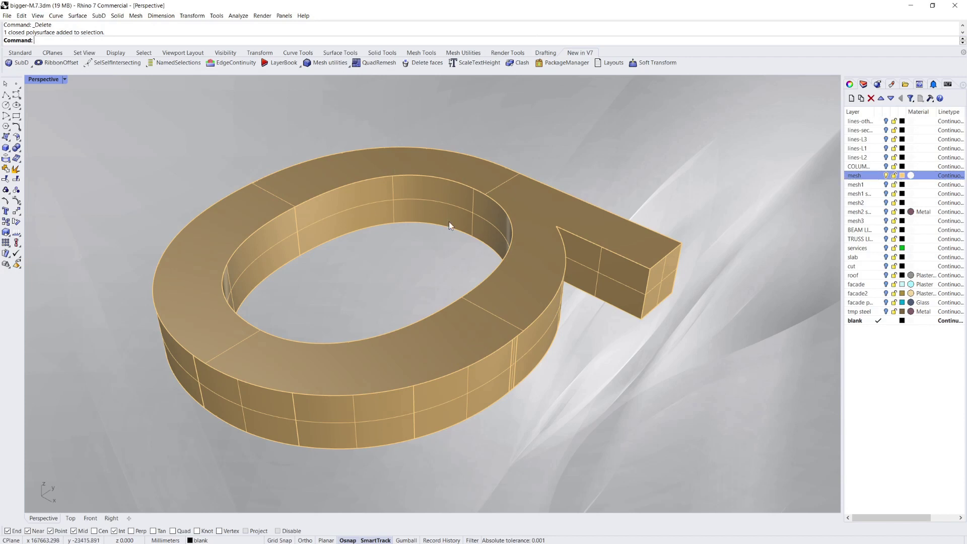
Hide the mesh layer, show the mesh1 layer, and inspect the triangulated version of the ring-shaped solid
click(887, 176)
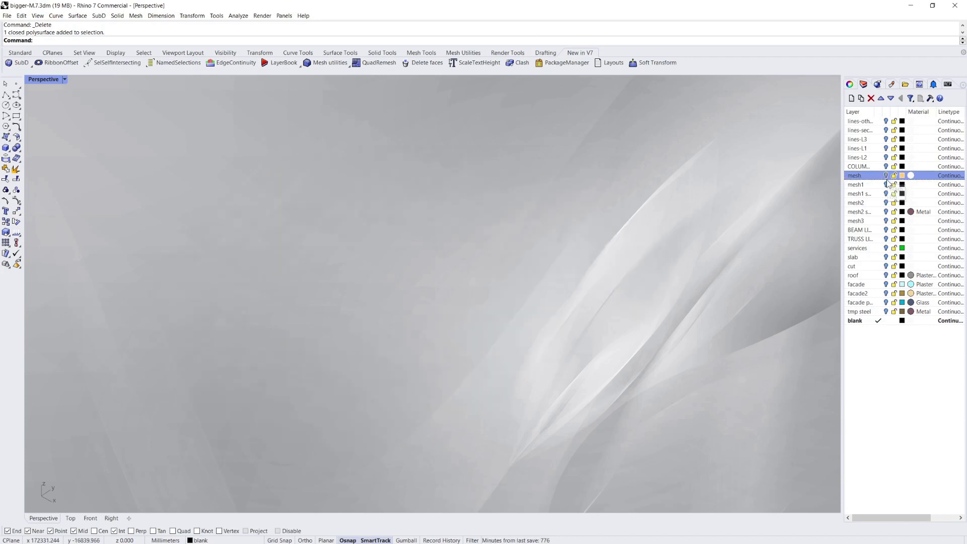
click(886, 185)
mouse_move(406, 272)
right_down()
mouse_move(399, 209)
mouse_move(391, 264)
mouse_move(402, 262)
right_up()
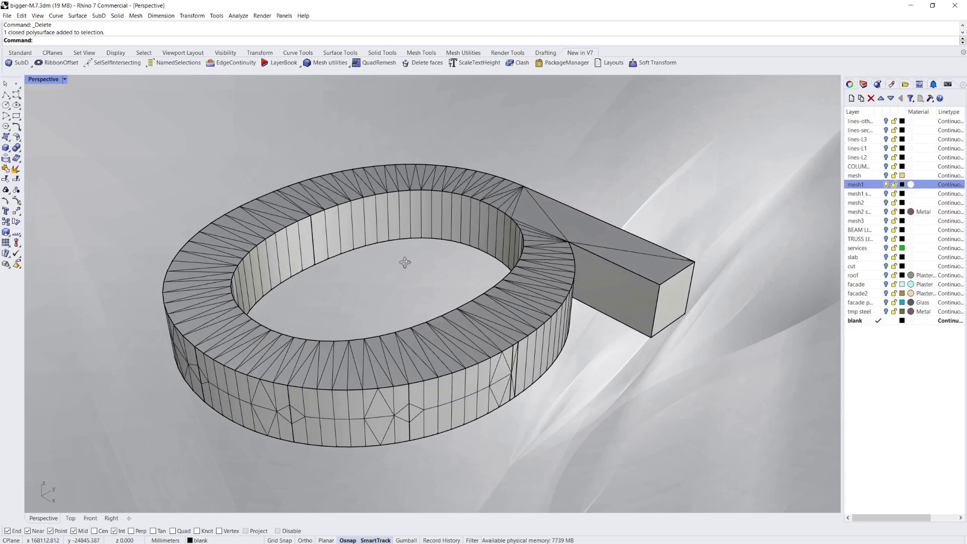
mouse_move(652, 297)
right_down()
mouse_move(637, 313)
mouse_move(656, 295)
right_up()
mouse_move(310, 277)
right_down()
mouse_move(340, 240)
mouse_move(391, 219)
mouse_move(407, 192)
mouse_move(316, 285)
right_up()
right_drag(303, 331, 356, 288)
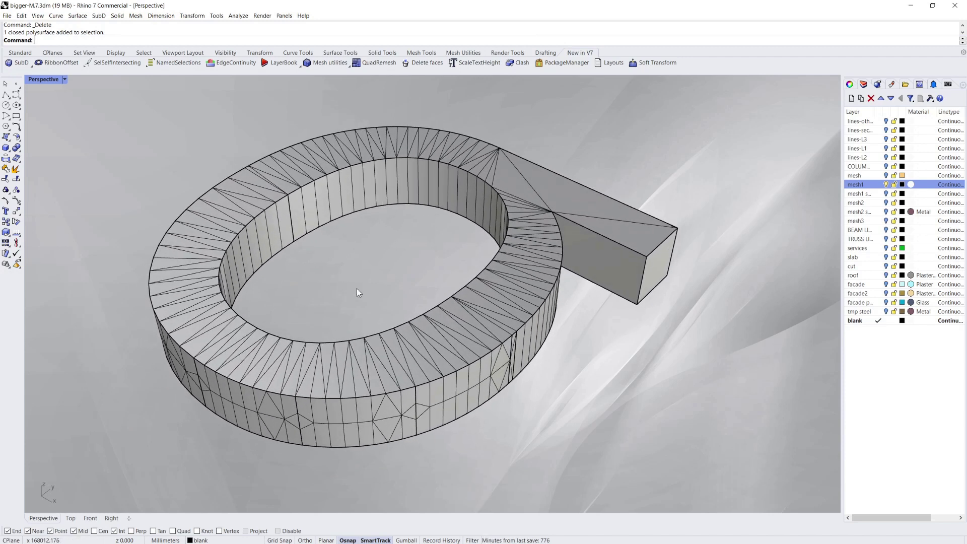
Hide the mesh1 layer, show the mesh2 layer, and inspect the quad mesh around the ring and its arm
click(887, 185)
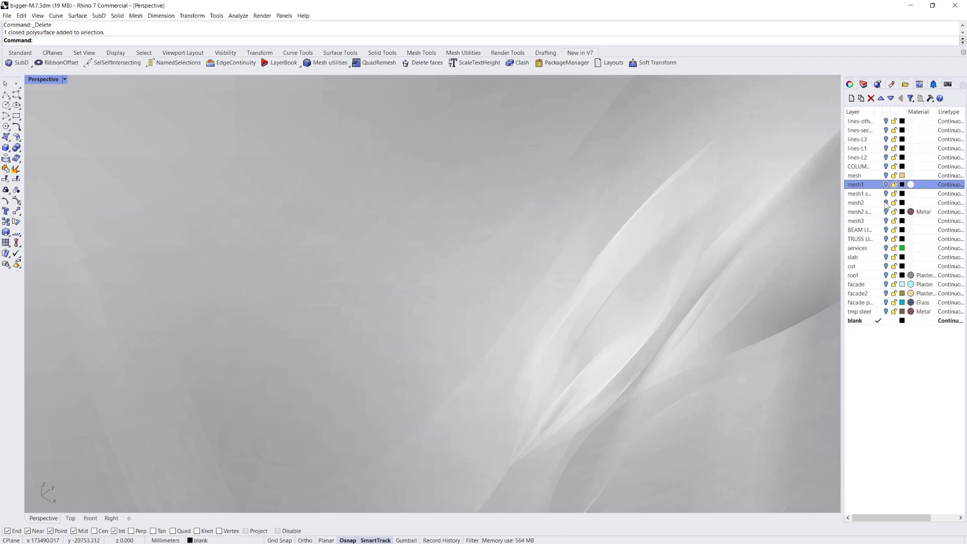
click(887, 203)
right_drag(402, 280, 373, 273)
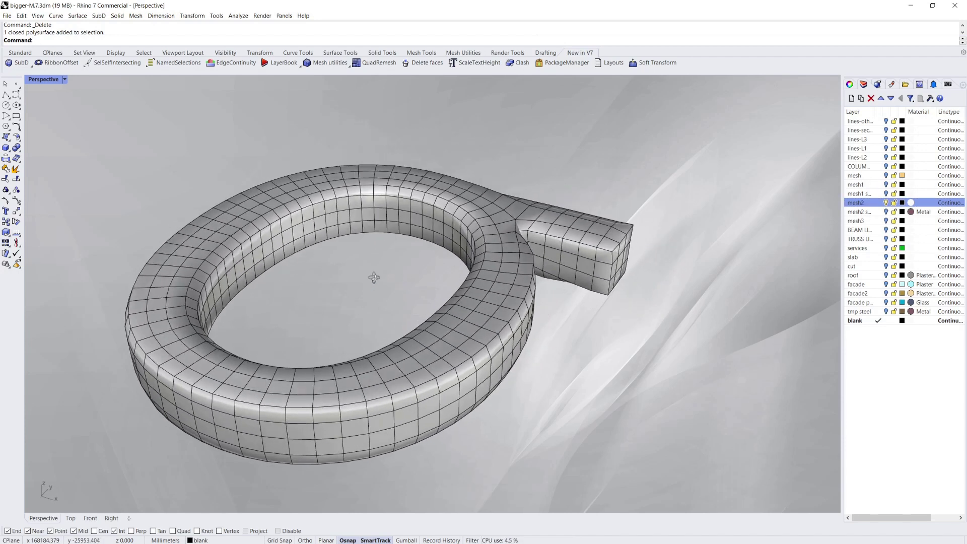
right_drag(429, 290, 374, 285)
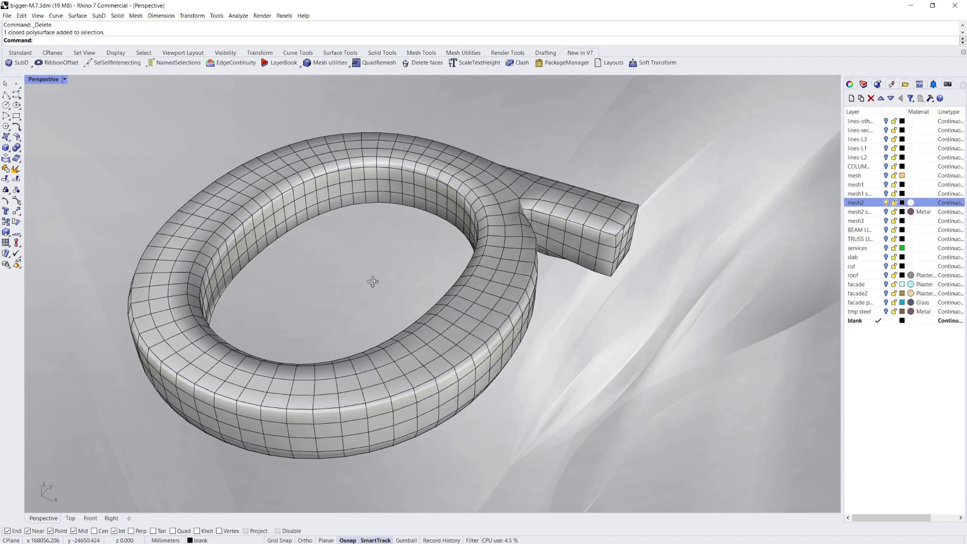
right_drag(685, 346, 589, 270)
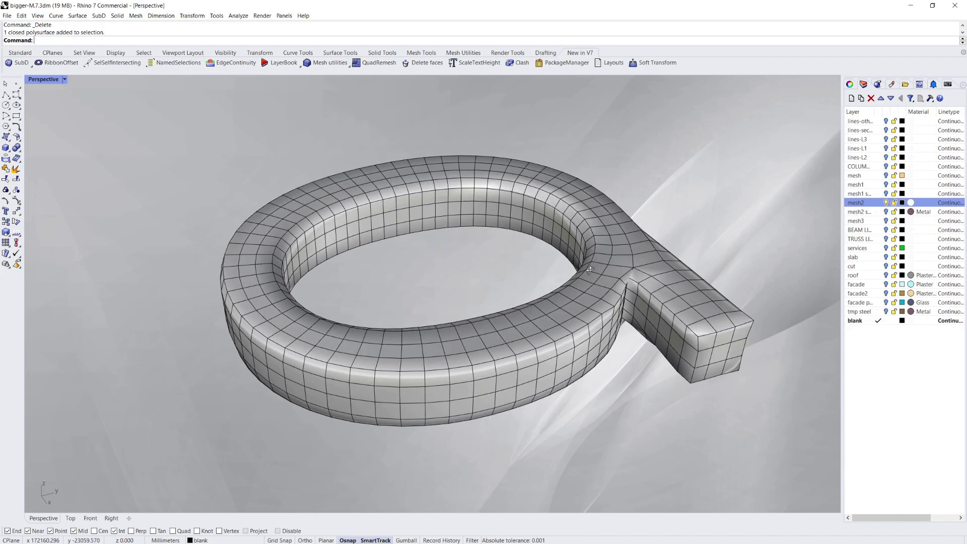
Swap visibility from the mesh2 layer to mesh1 and back to compare the triangulated and quad meshes
click(887, 203)
click(886, 184)
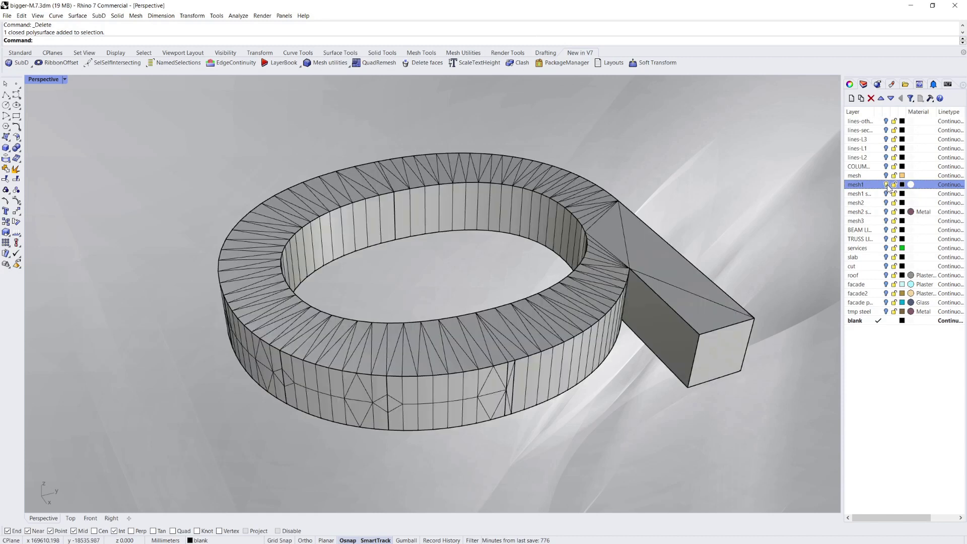
click(886, 185)
click(886, 203)
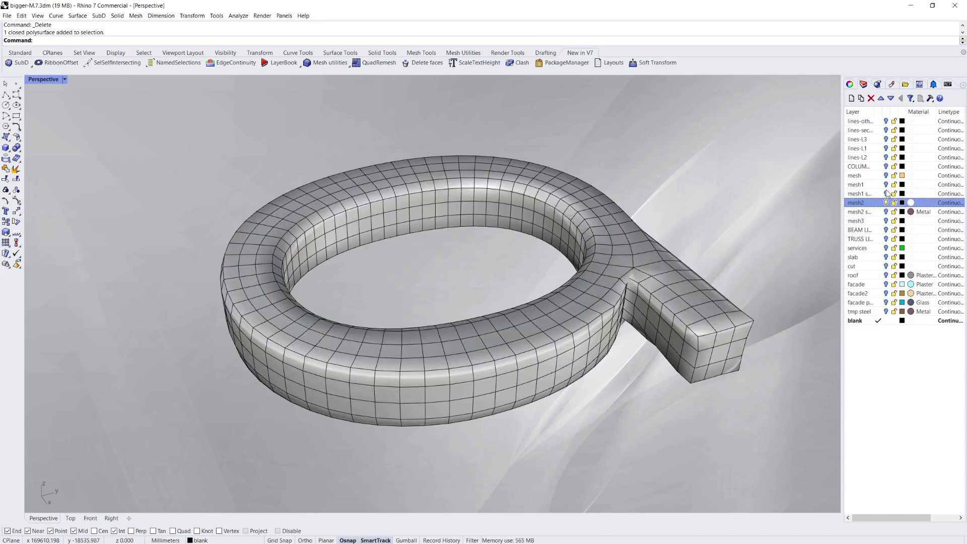
Hide the mesh2 layer and show the mesh layer to view the original polysurface
click(886, 202)
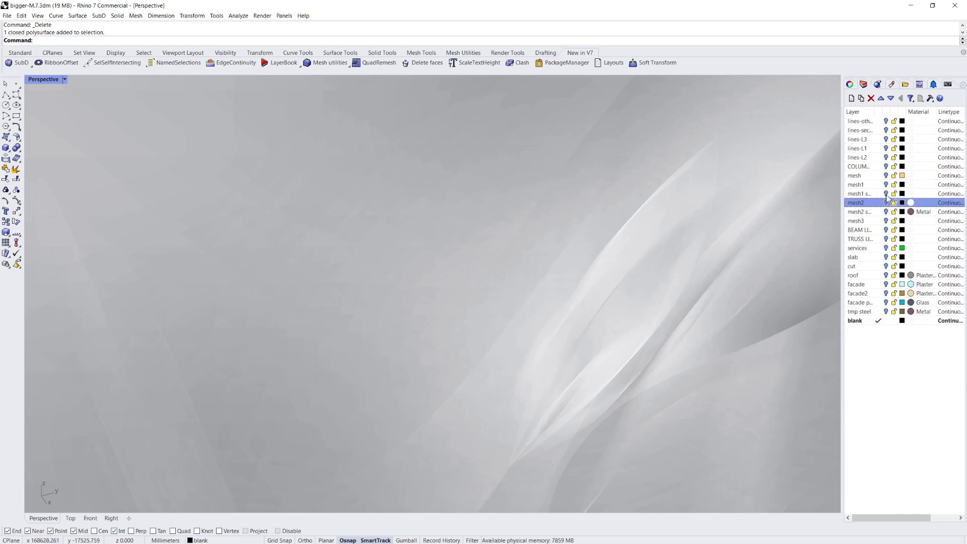
click(886, 175)
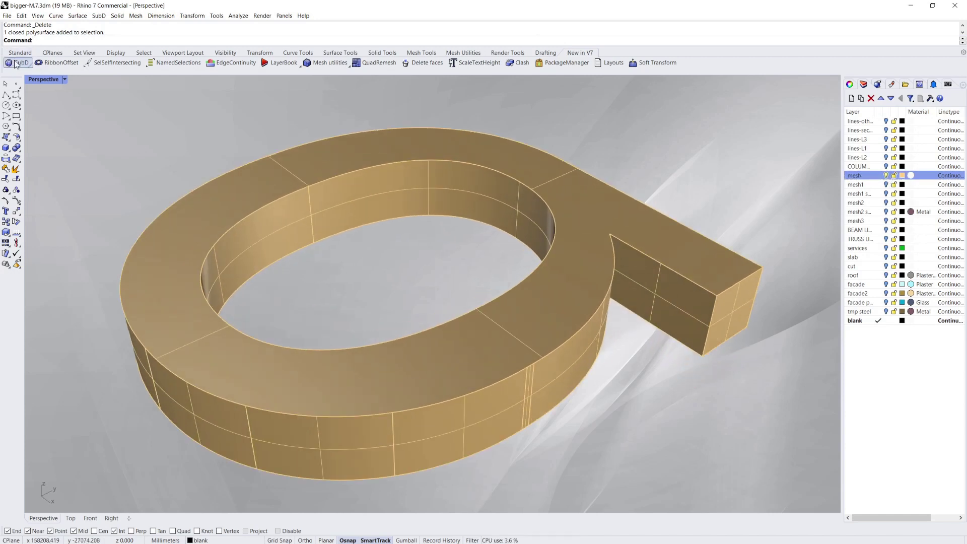
right_drag(403, 254, 393, 267)
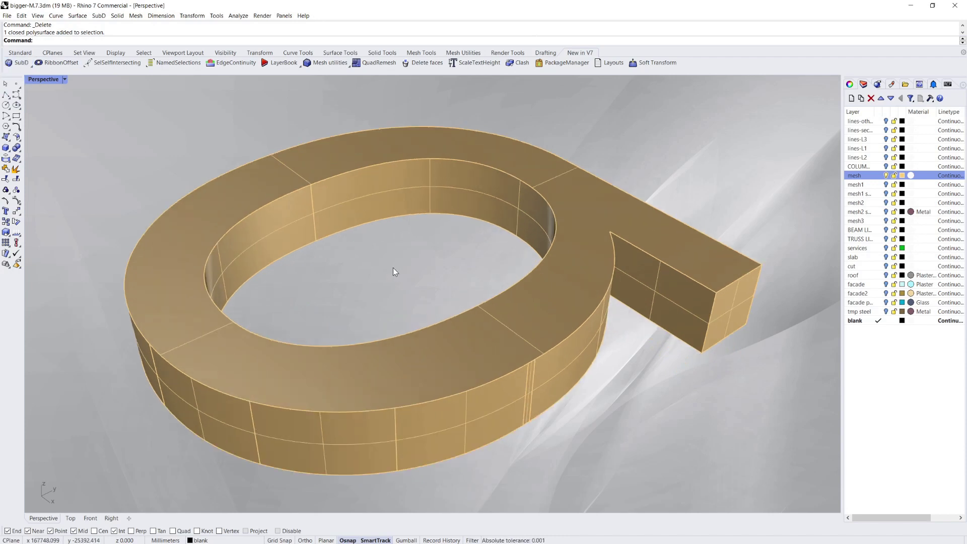
Replace the visible mesh layer with the mesh1 layer and view the triangulated mesh again
click(886, 175)
click(886, 184)
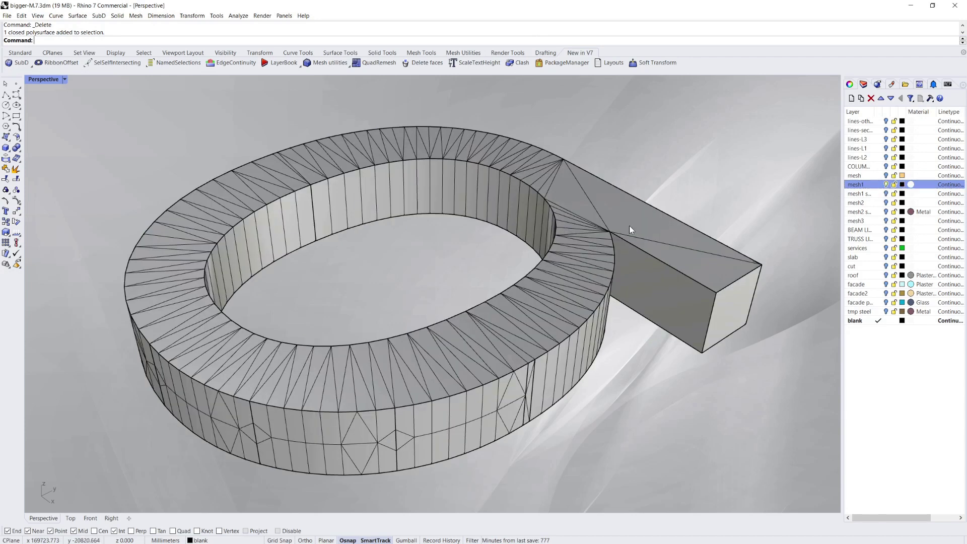
right_drag(407, 256, 411, 265)
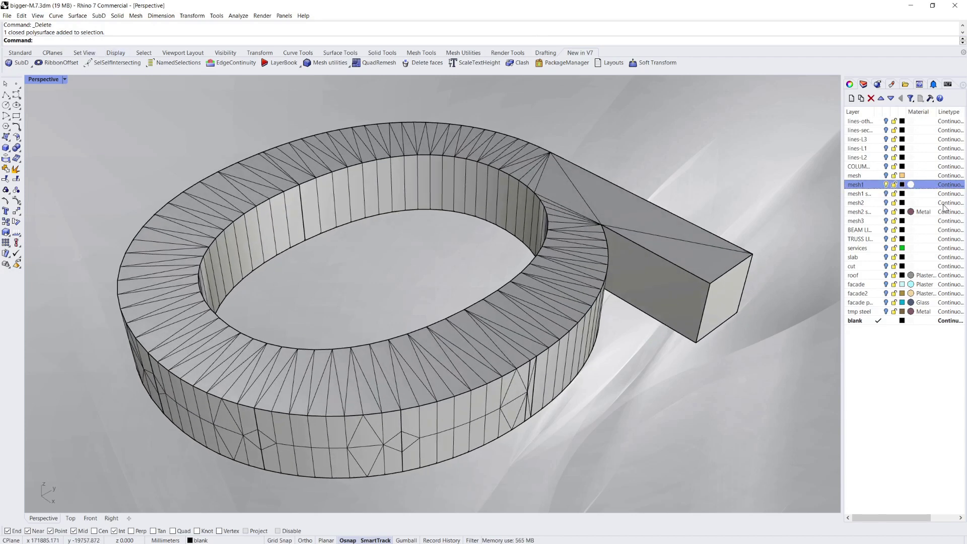
Hide the mesh1 layer and show the mesh1 SubD layer to examine the SubD made from the triangulated mesh
click(886, 185)
click(887, 193)
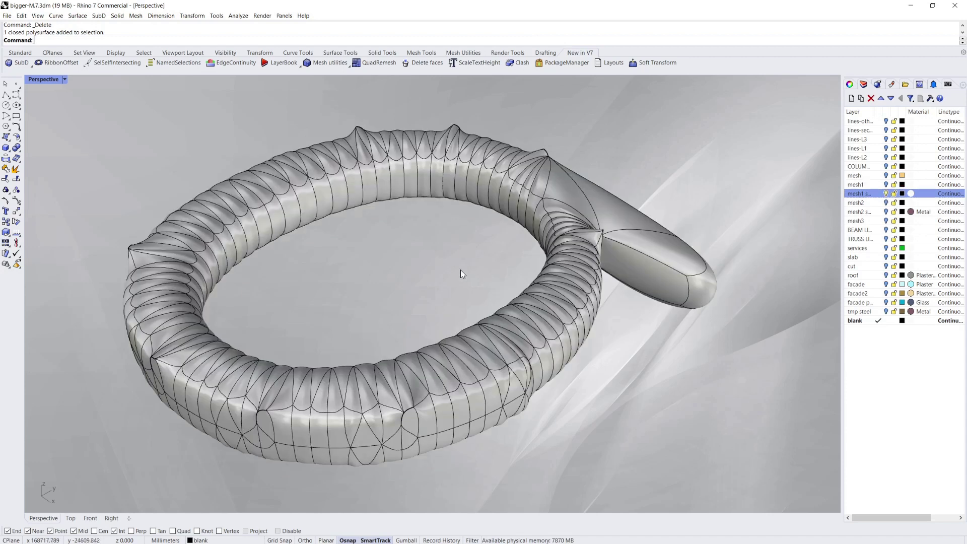
right_drag(460, 270, 431, 302)
Hide the mesh1 SubD layer and show the mesh2 layer to view the quad mesh up close
click(887, 193)
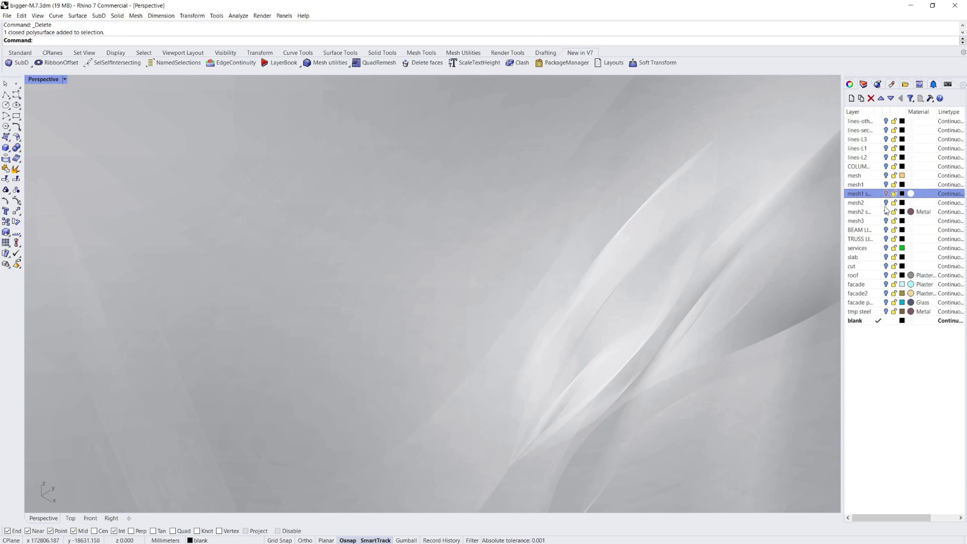
click(886, 203)
right_drag(447, 292, 437, 292)
scroll(443, 285, up, 2)
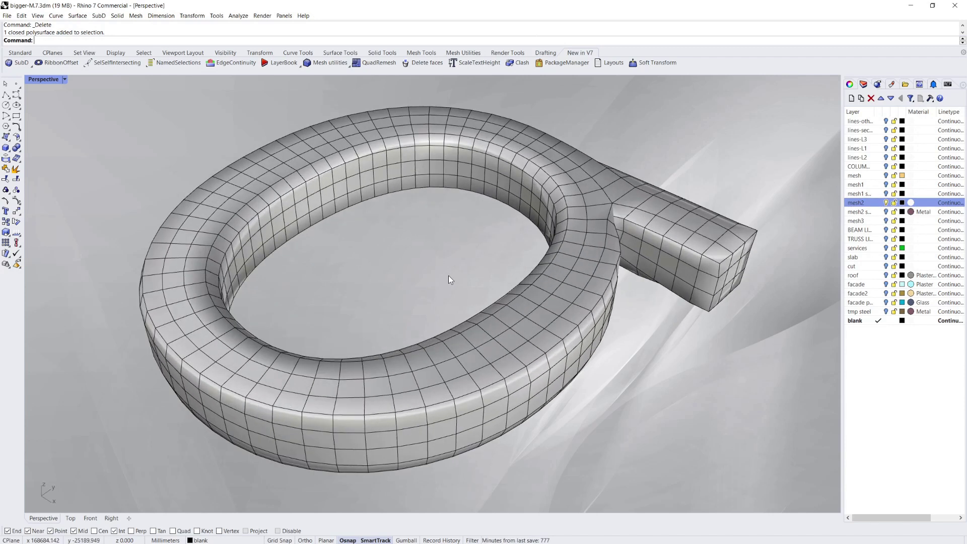
Hide the mesh2 layer, show the mesh2 subD layer, and inspect the smooth SubD made from the quad mesh
click(886, 202)
click(887, 211)
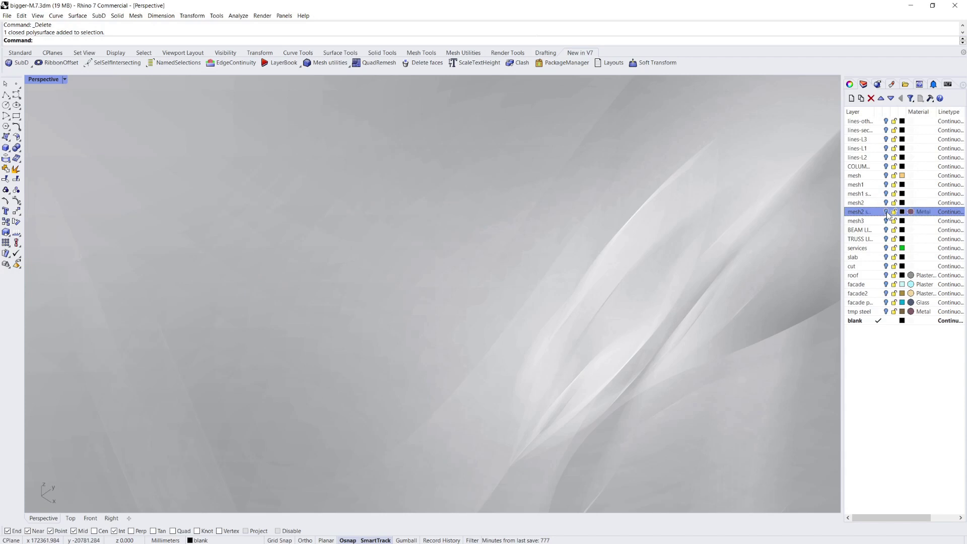
right_drag(441, 289, 617, 339)
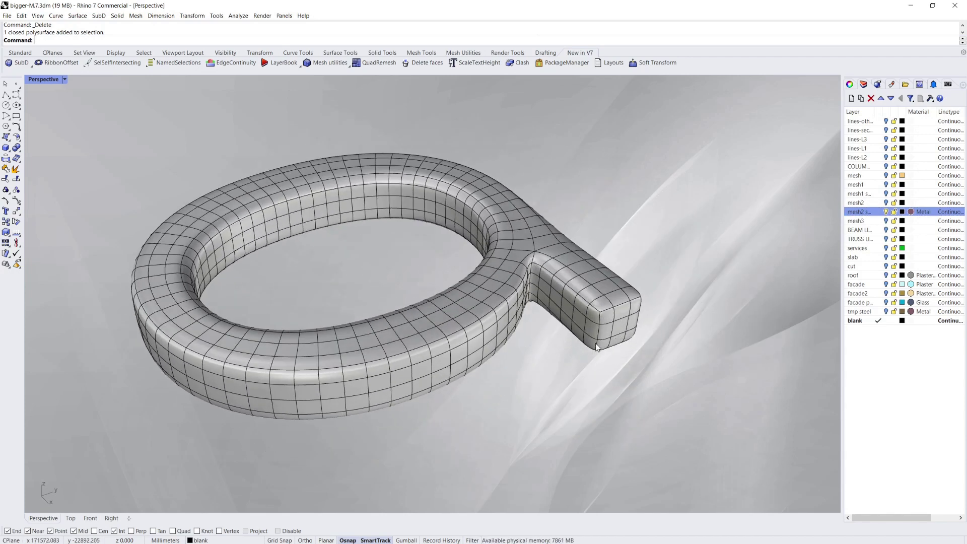
scroll(428, 309, down, 4)
scroll(220, 264, up, 6)
right_drag(415, 332, 366, 279)
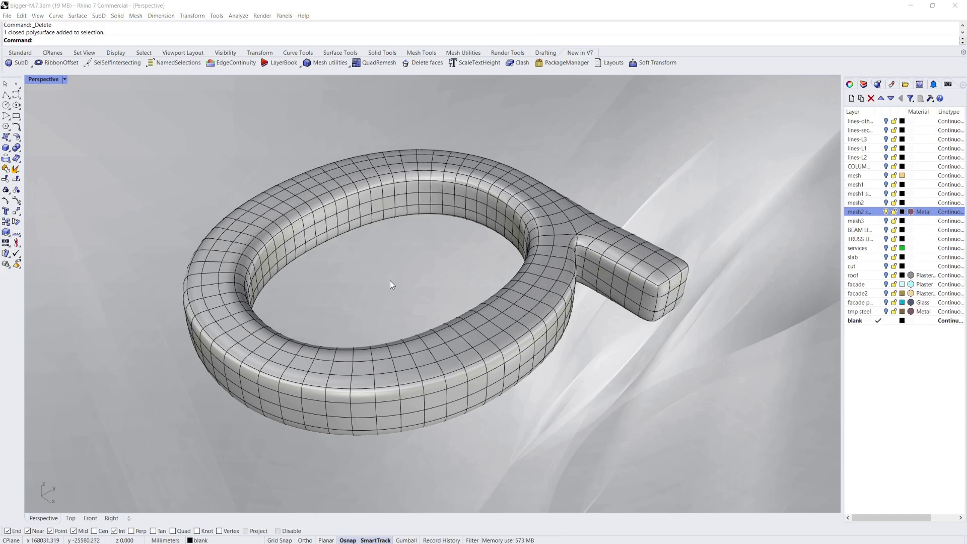
right_drag(370, 279, 377, 280)
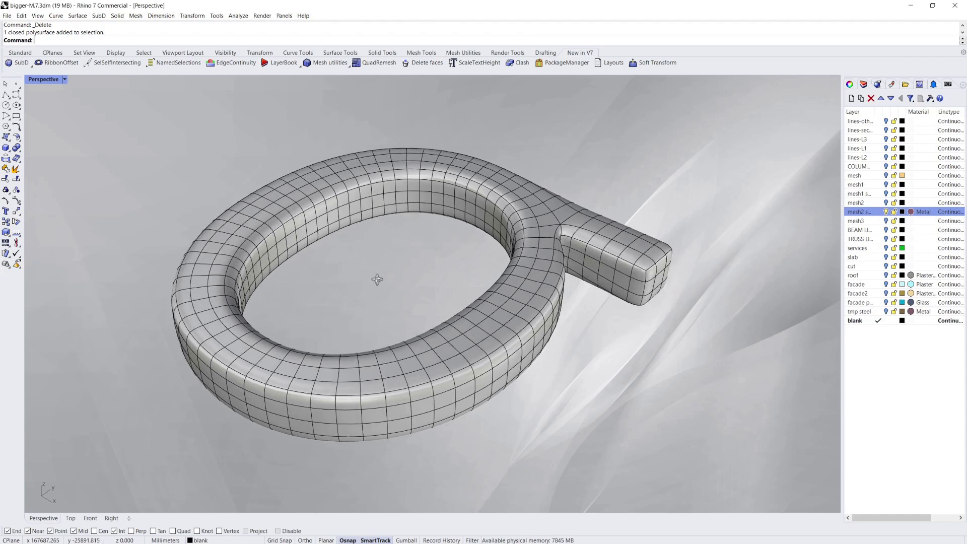
Pull one SubD vertex on the ring's inner rim toward the middle of the opening to form a spike
ctrl+shift+click(316, 220)
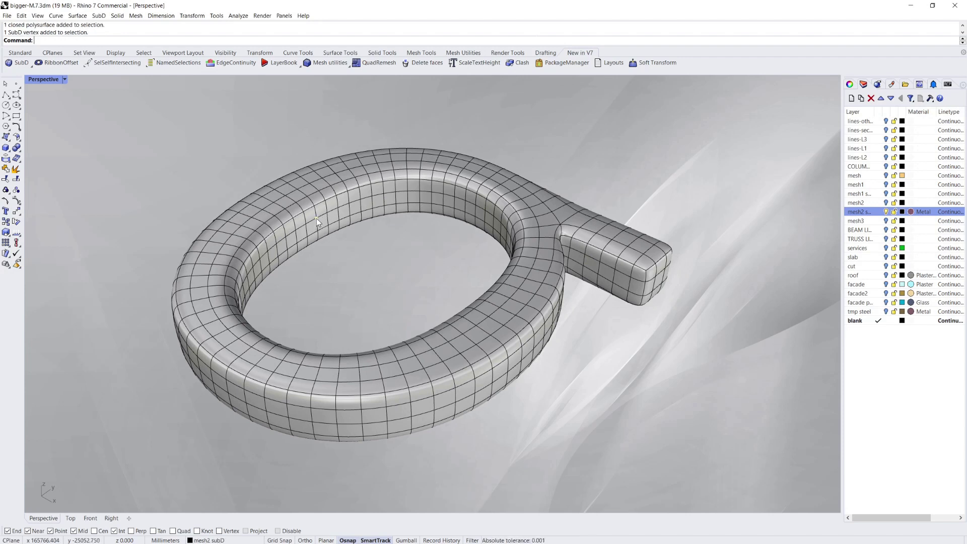
drag(317, 218, 377, 251)
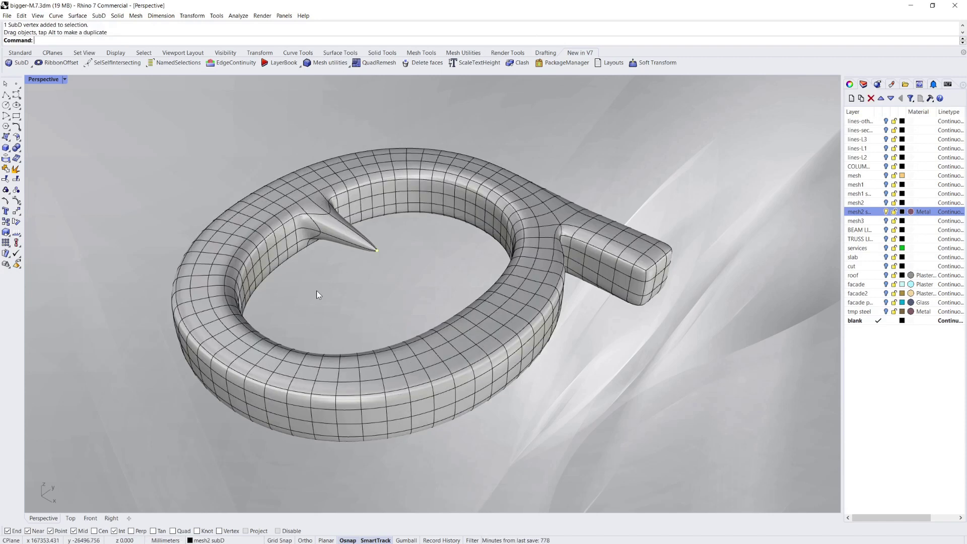
key(Escape)
Pull a SubD face beside the spike on the inner rim toward the opening, and clear the selection
right_drag(341, 307, 411, 301)
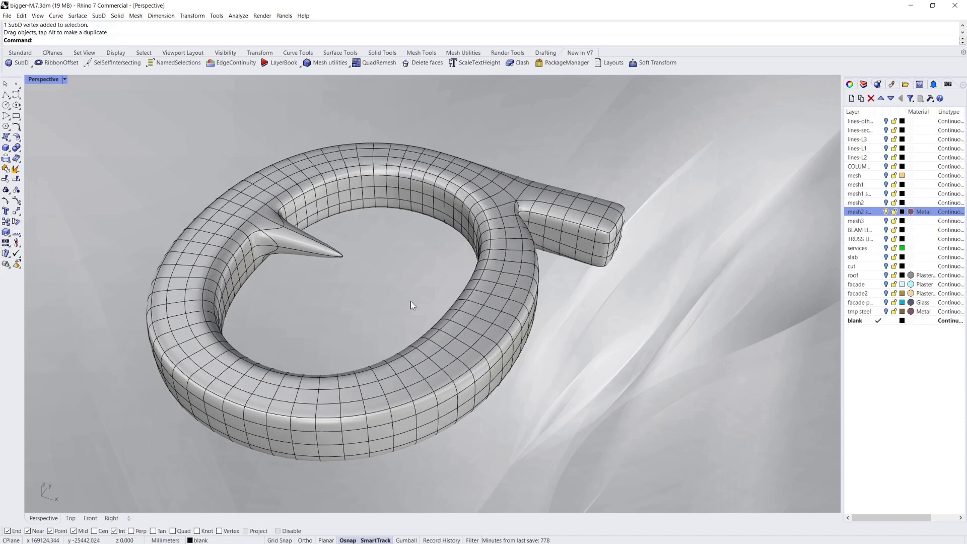
ctrl+shift+click(247, 247)
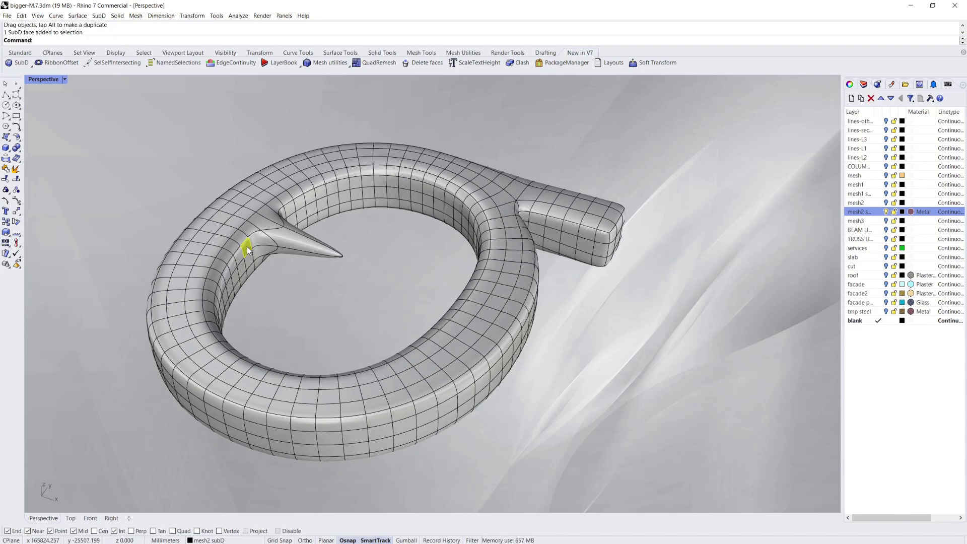
drag(253, 251, 289, 272)
key(Escape)
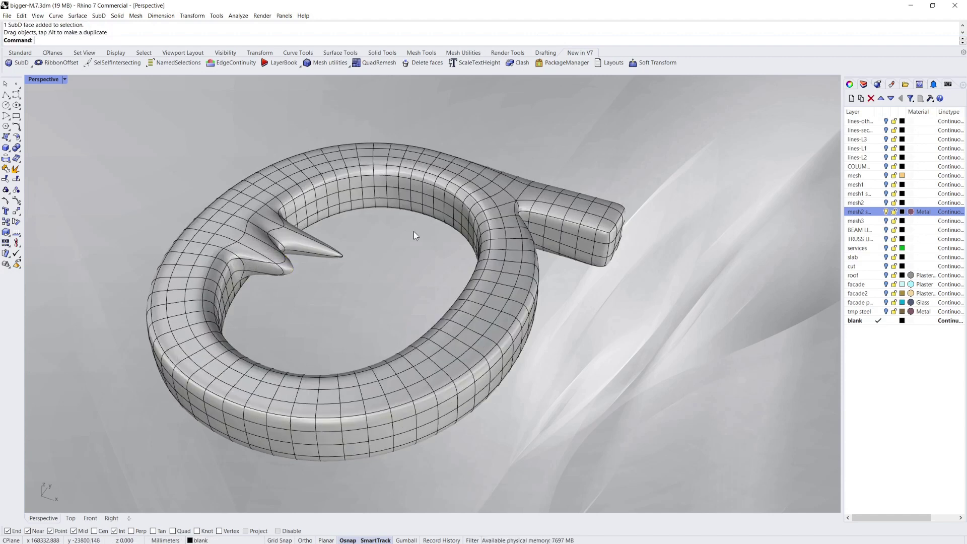
Pull a SubD face on the far inner rim of the ring toward the opening and clear the selection
ctrl+shift+click(416, 197)
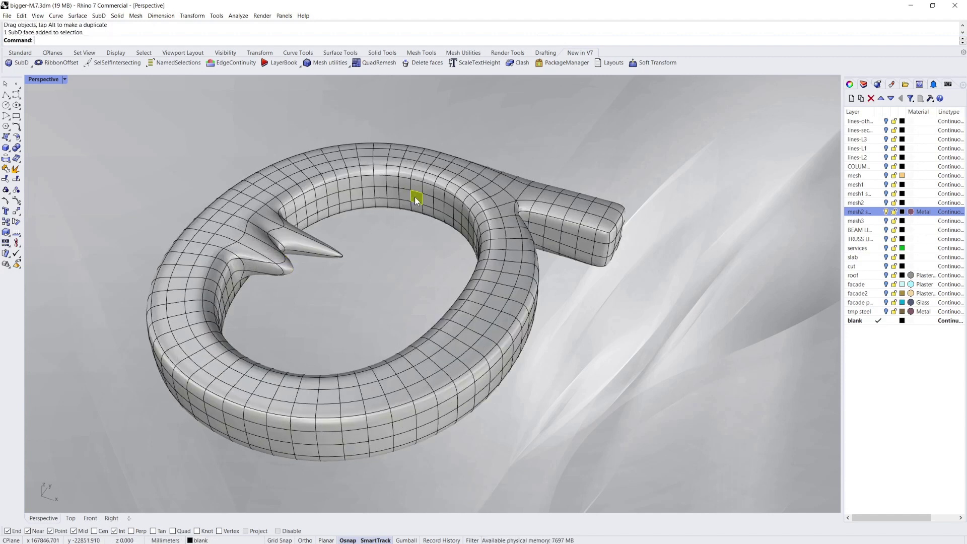
drag(419, 199, 387, 251)
key(Escape)
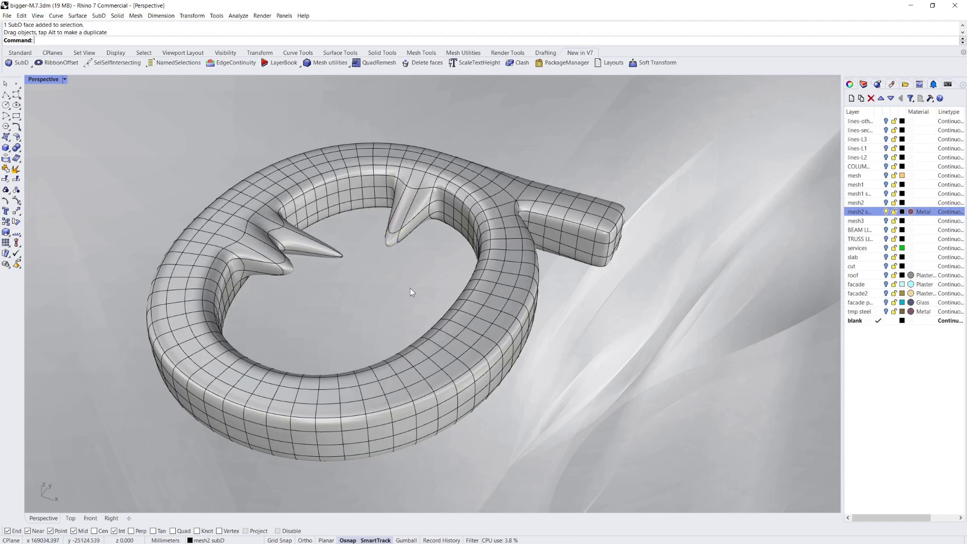
Select a loop of SubD edges around the ring's cross-section and pull it upward and outward into a ridge
right_drag(348, 302, 459, 311)
scroll(391, 311, down, 5)
scroll(391, 310, up, 4)
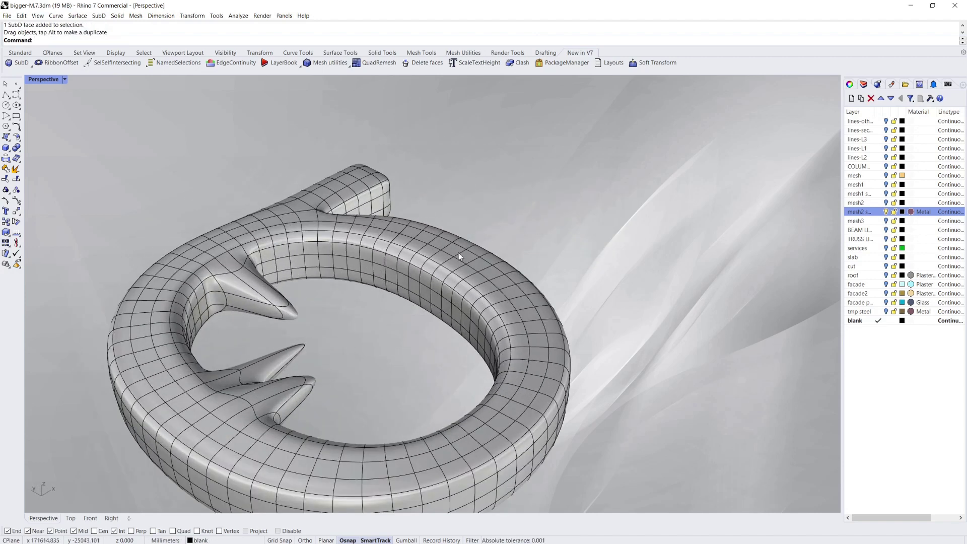
click(473, 250)
key(Escape)
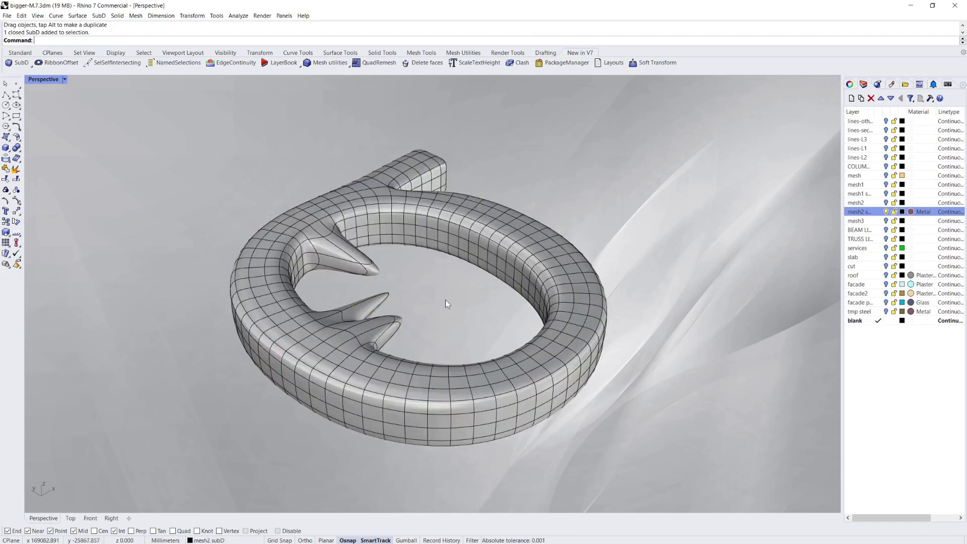
ctrl+shift+click(472, 252)
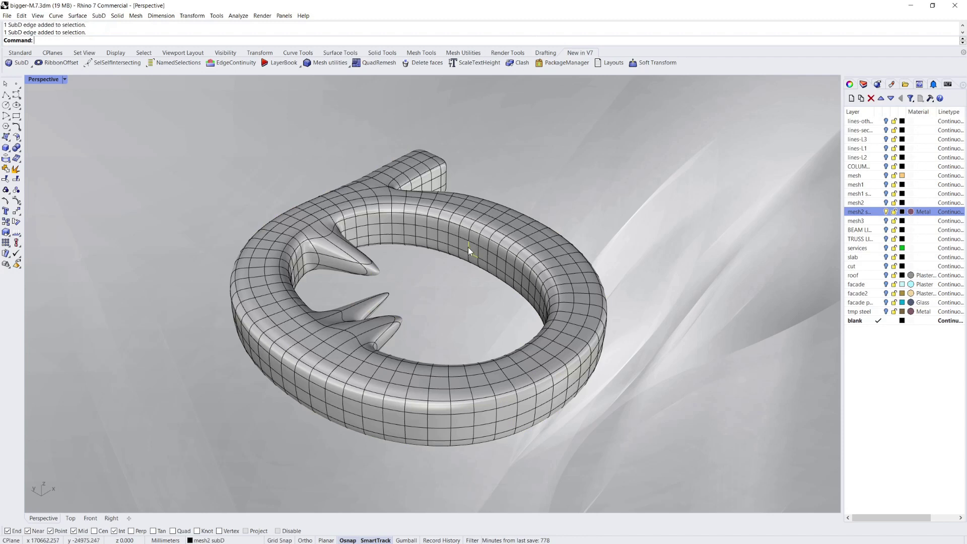
ctrl+shift+double_click(471, 252)
drag(479, 219, 509, 182)
scroll(624, 198, down, 4)
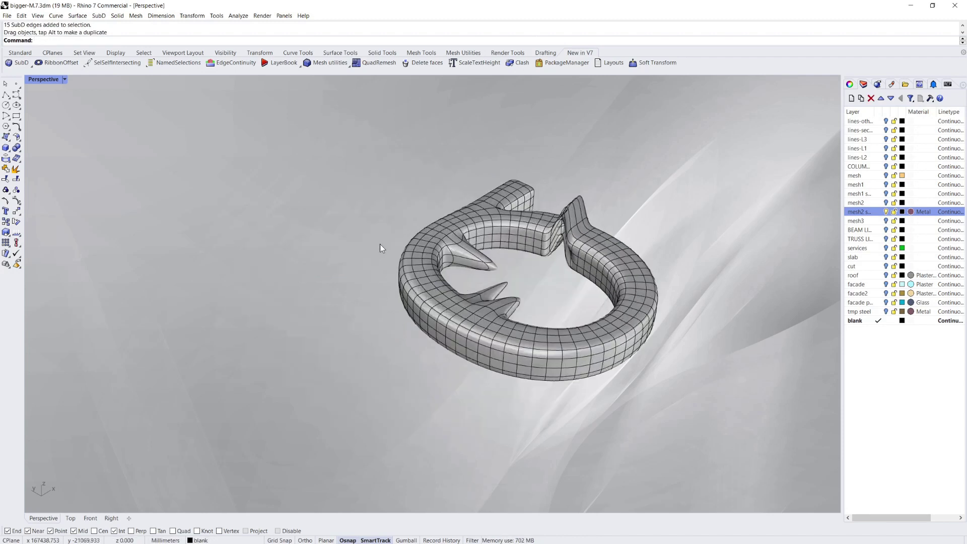
Create a freehand SubD truncated cone beside the ring, with its top radius smaller than its base
scroll(404, 254, up, 2)
right_drag(429, 265, 490, 273)
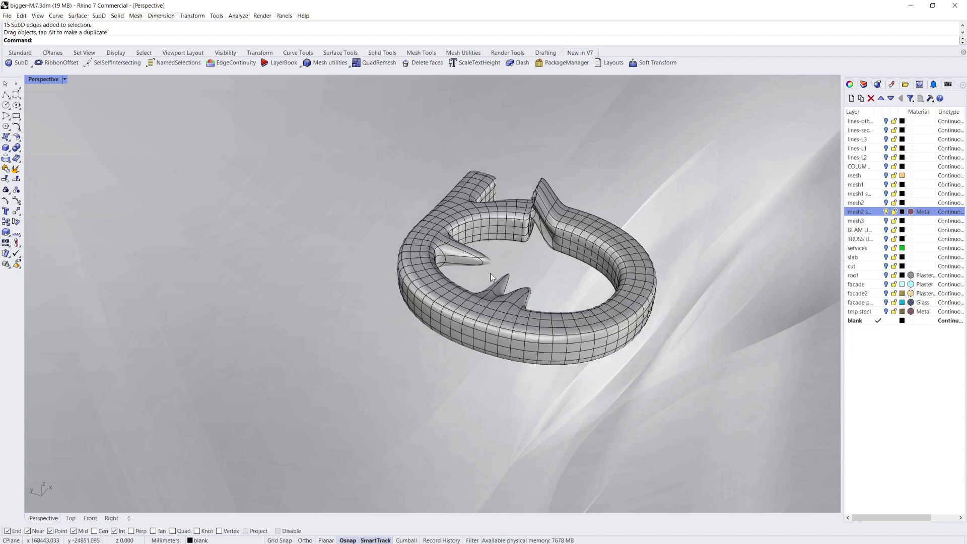
click(19, 62)
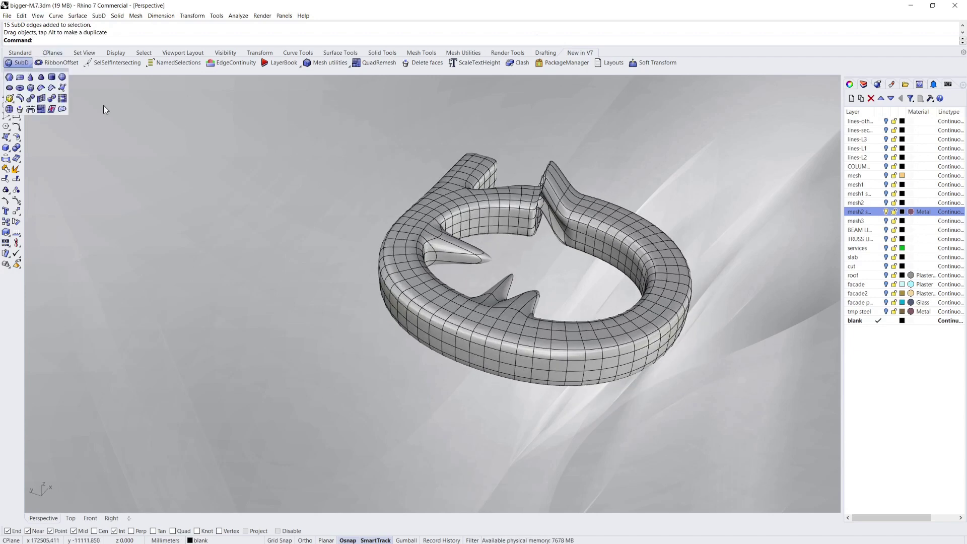
click(31, 87)
click(193, 308)
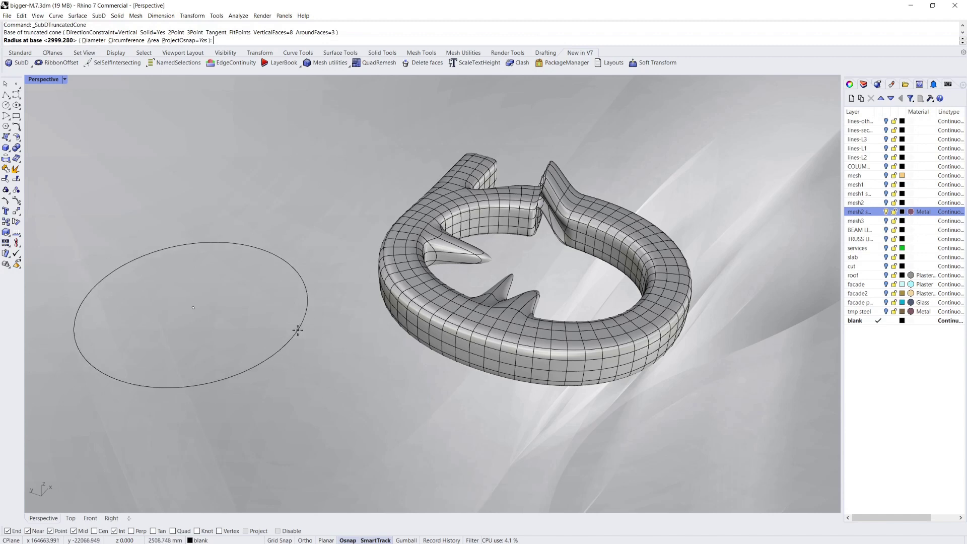
click(294, 328)
click(250, 121)
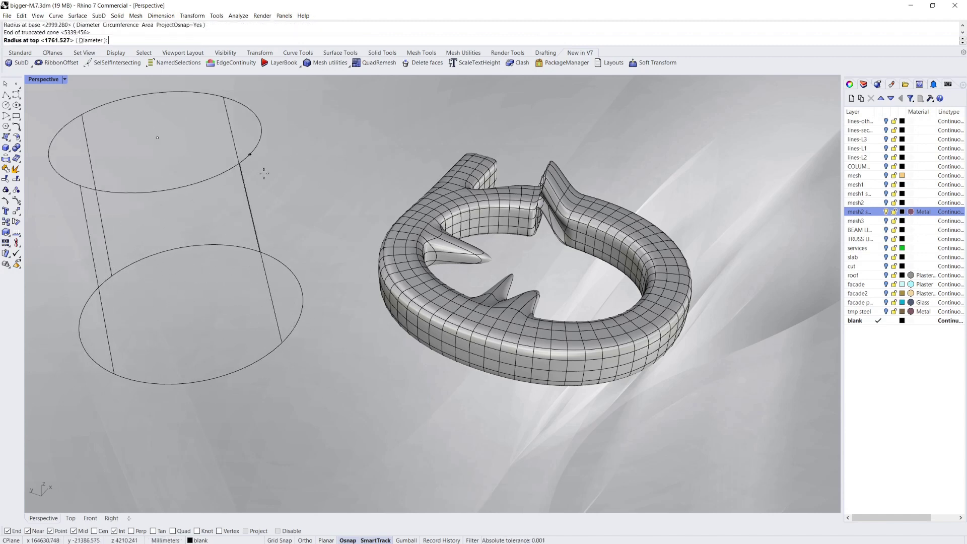
click(211, 127)
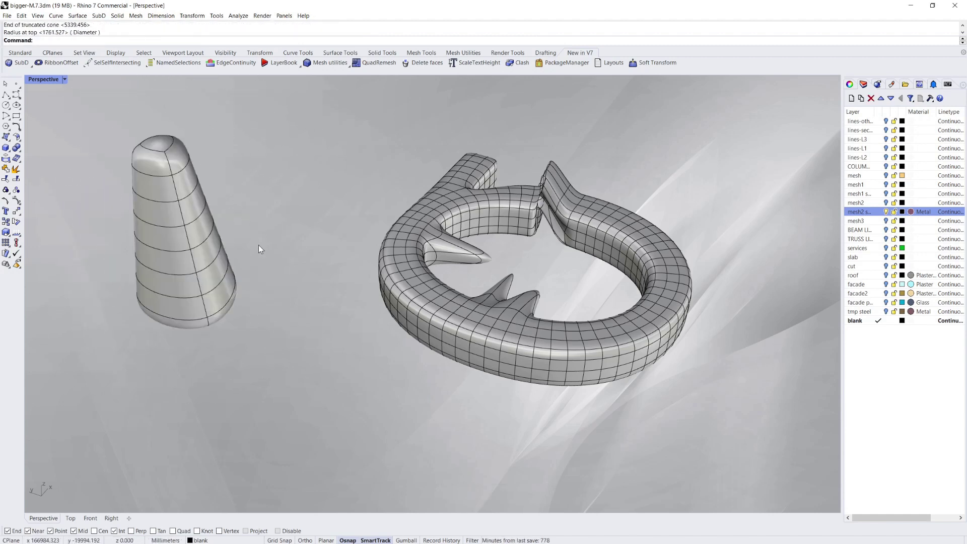
Pull one SubD face on the upper side of the cone outward toward the ring and clear the selection
click(196, 203)
click(311, 207)
ctrl+shift+click(194, 207)
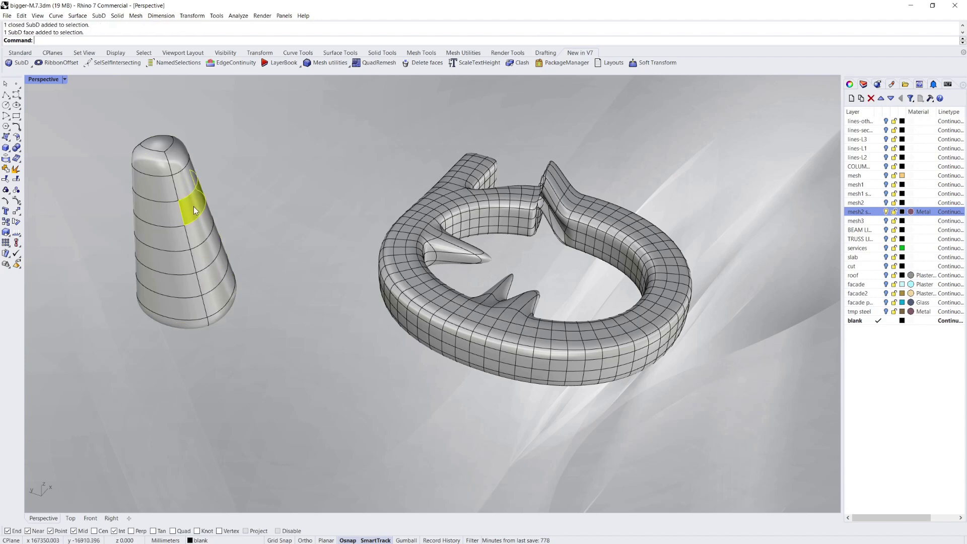
drag(194, 209, 275, 184)
click(282, 248)
Pull a SubD component on the cone's lower body away from the ring and clear the selection
click(171, 261)
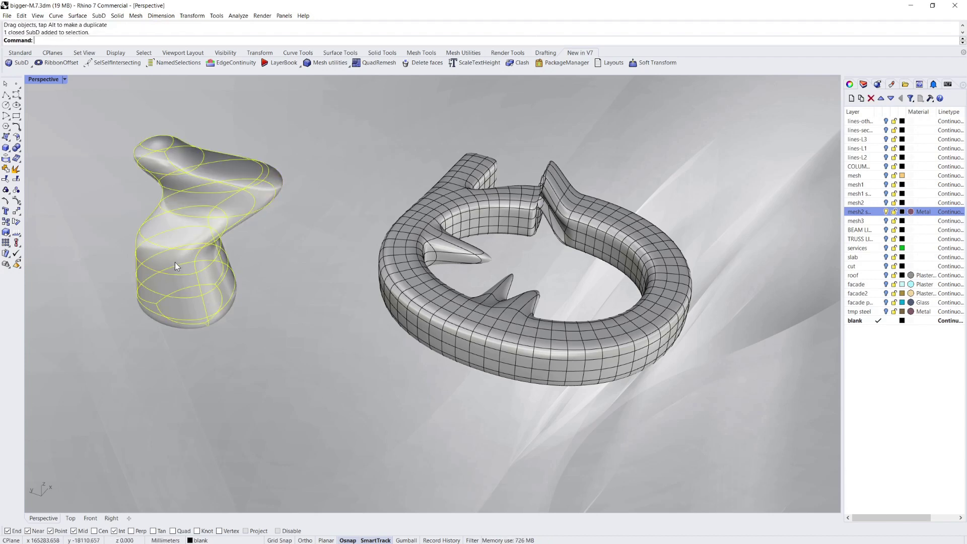
click(256, 258)
ctrl+shift+click(179, 260)
drag(179, 259, 136, 291)
click(295, 241)
scroll(311, 277, down, 2)
shift+right_drag(310, 278, 473, 261)
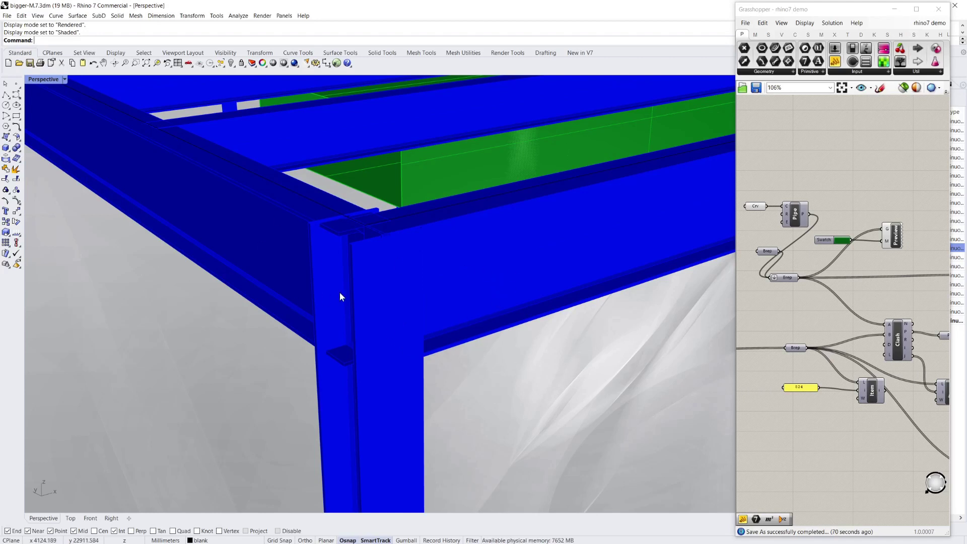
Examine the blue steel frame and the green services running through it, from a corner joint out to the full structure
scroll(339, 292, down, 1)
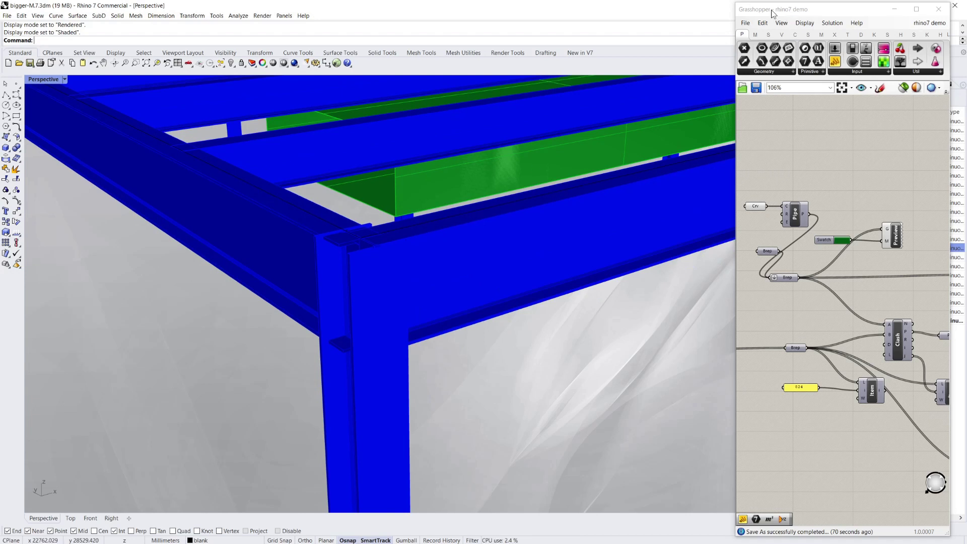
right_drag(443, 376, 337, 287)
scroll(323, 256, up, 3)
scroll(341, 248, down, 4)
scroll(385, 313, down, 3)
scroll(385, 313, down, 4)
right_drag(401, 288, 457, 301)
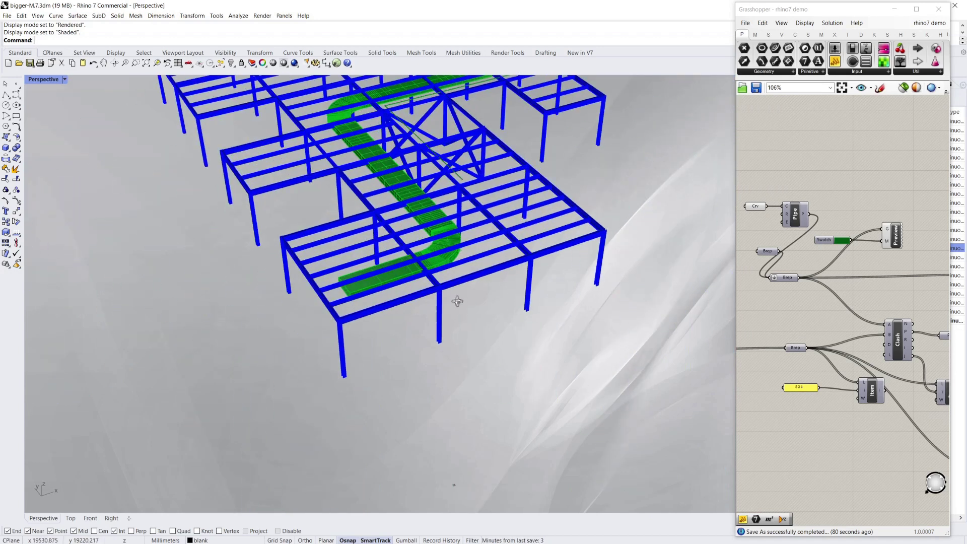
scroll(457, 301, down, 5)
scroll(438, 217, up, 5)
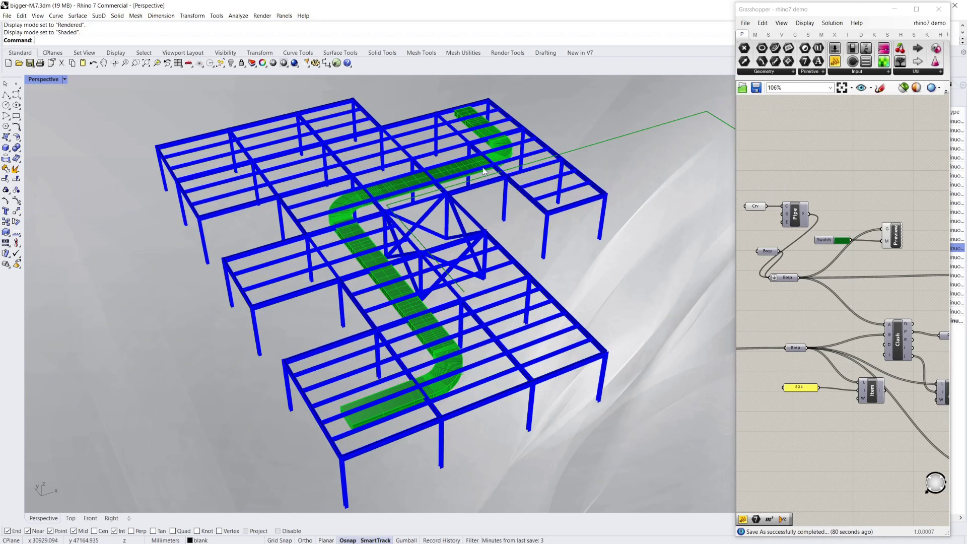
Examine the duct's run through the beams and the thin pipe beside the truss, picking the pipe's curve
scroll(372, 433, up, 5)
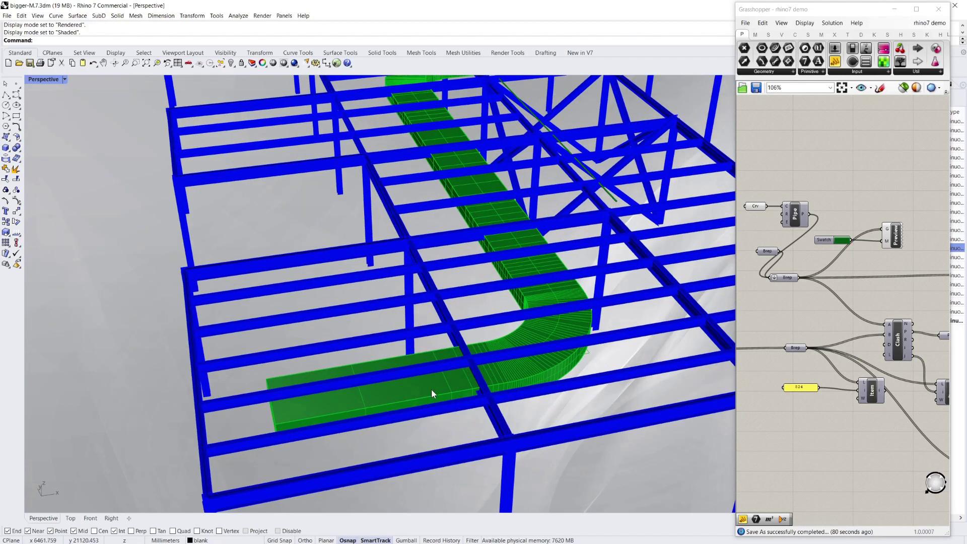
scroll(432, 389, down, 4)
scroll(485, 356, up, 4)
scroll(546, 212, up, 5)
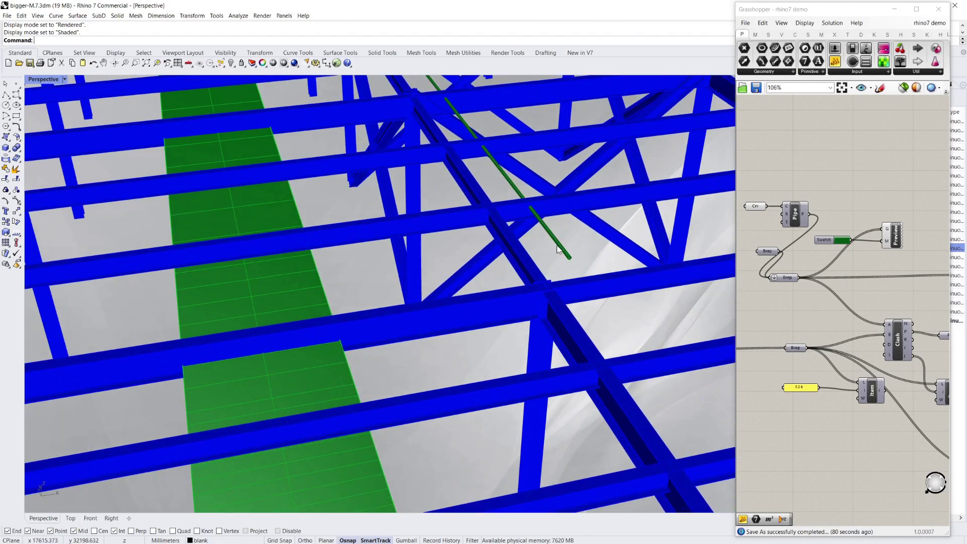
click(560, 251)
right_drag(581, 253, 395, 271)
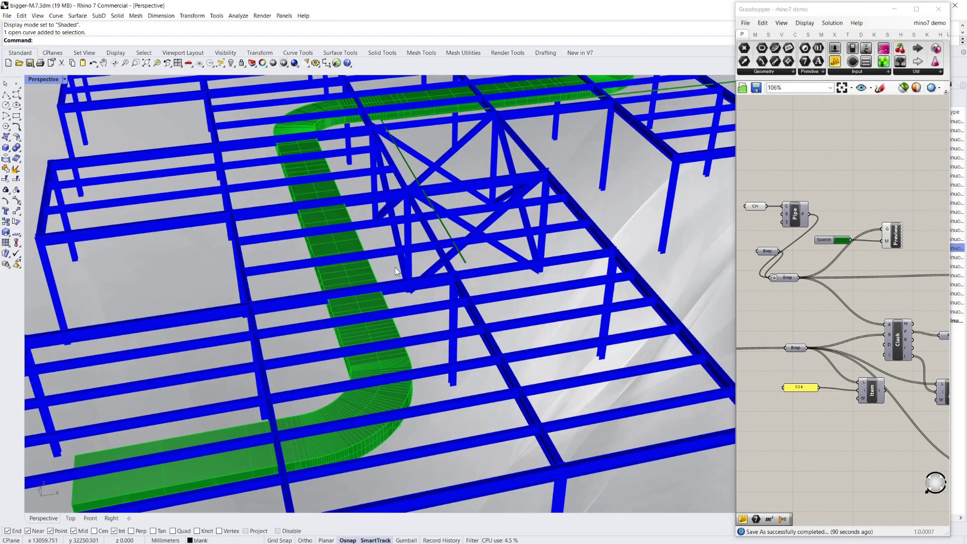
scroll(395, 267, down, 5)
scroll(316, 277, up, 4)
scroll(340, 283, down, 5)
scroll(252, 265, up, 2)
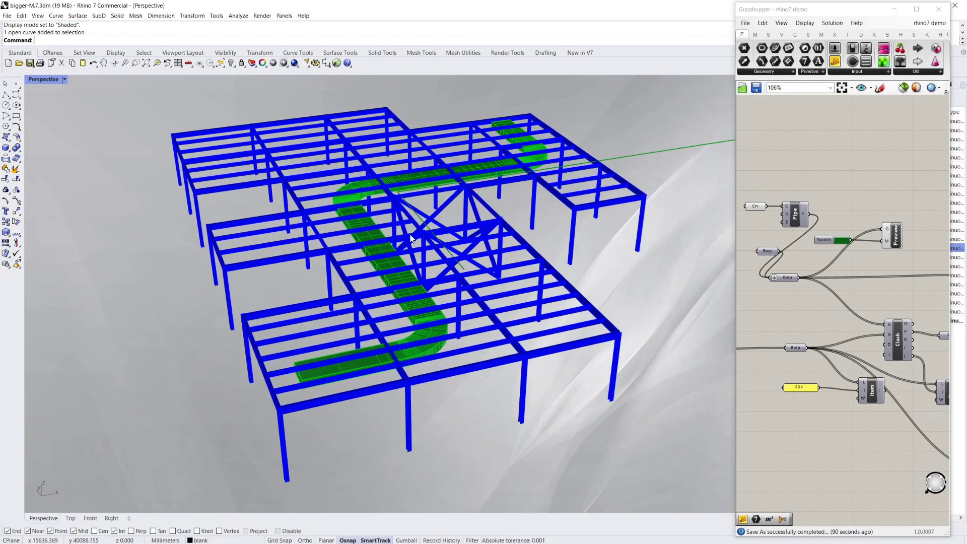
Inspect up close where the duct's bends and straight runs meet the steel beams
scroll(411, 240, up, 4)
scroll(386, 265, down, 2)
scroll(353, 269, up, 4)
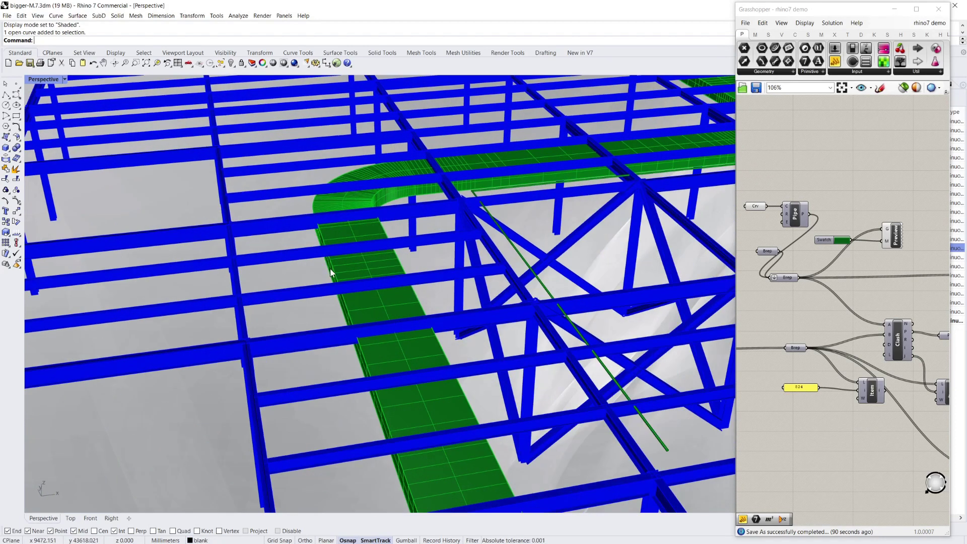
right_drag(331, 273, 428, 254)
scroll(222, 235, up, 4)
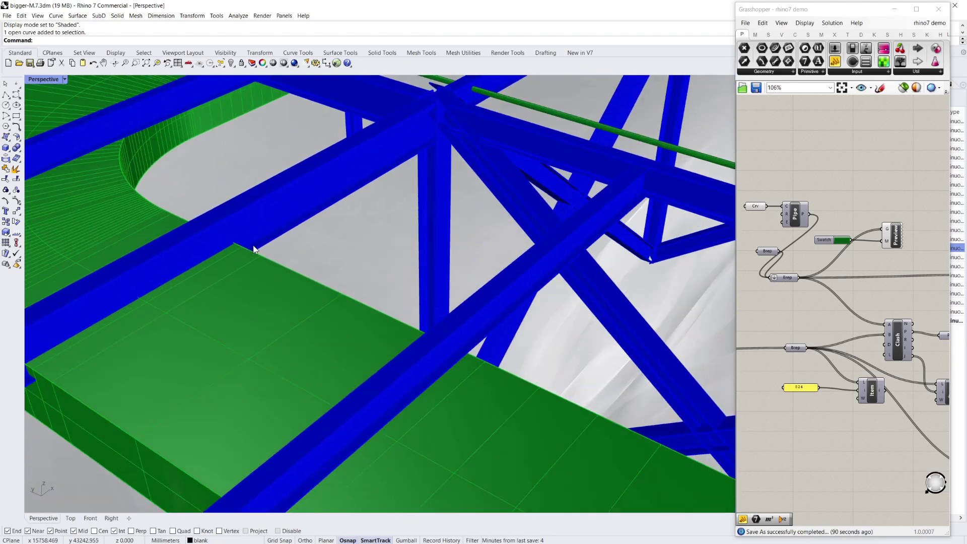
scroll(338, 210, down, 4)
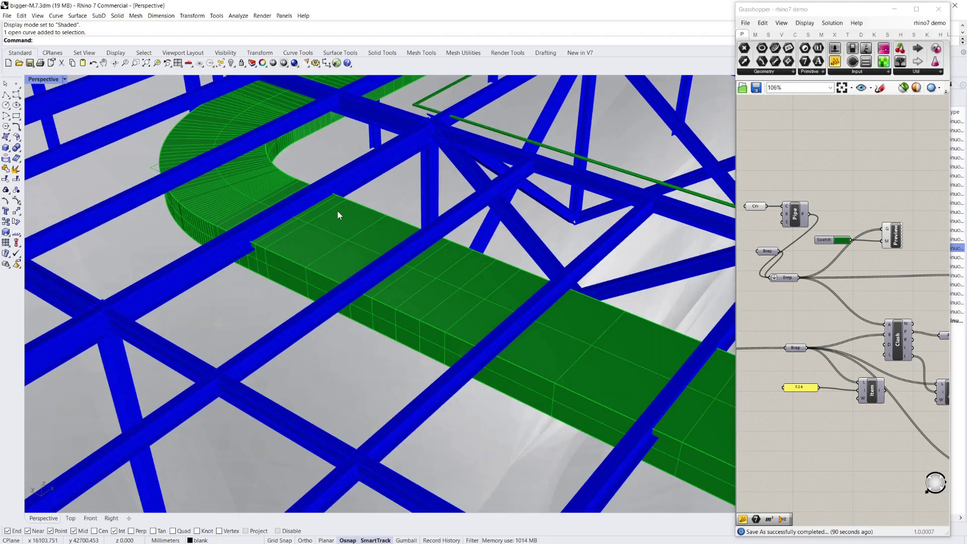
scroll(342, 186, up, 2)
scroll(306, 203, down, 1)
scroll(306, 198, down, 4)
scroll(645, 317, down, 3)
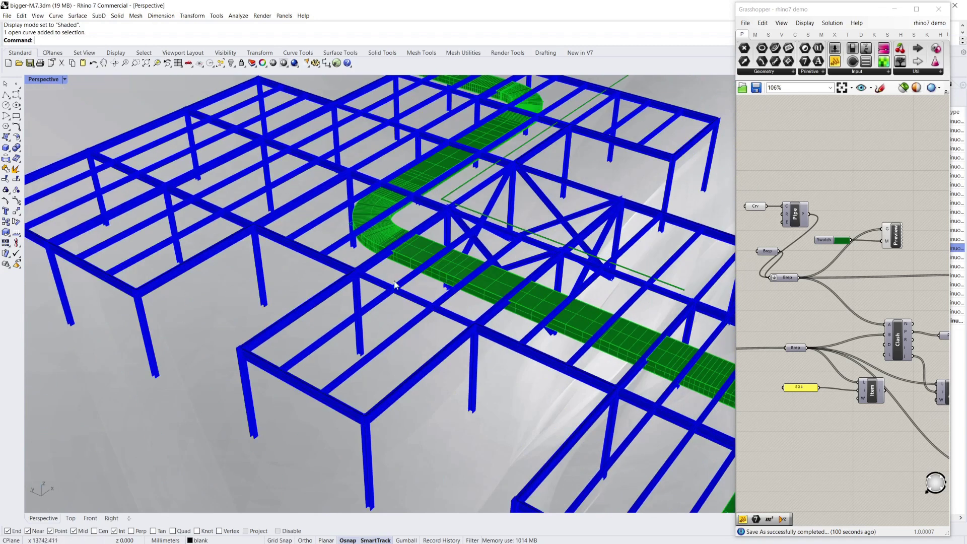
right_drag(395, 283, 546, 370)
scroll(499, 327, up, 2)
right_drag(499, 327, 529, 307)
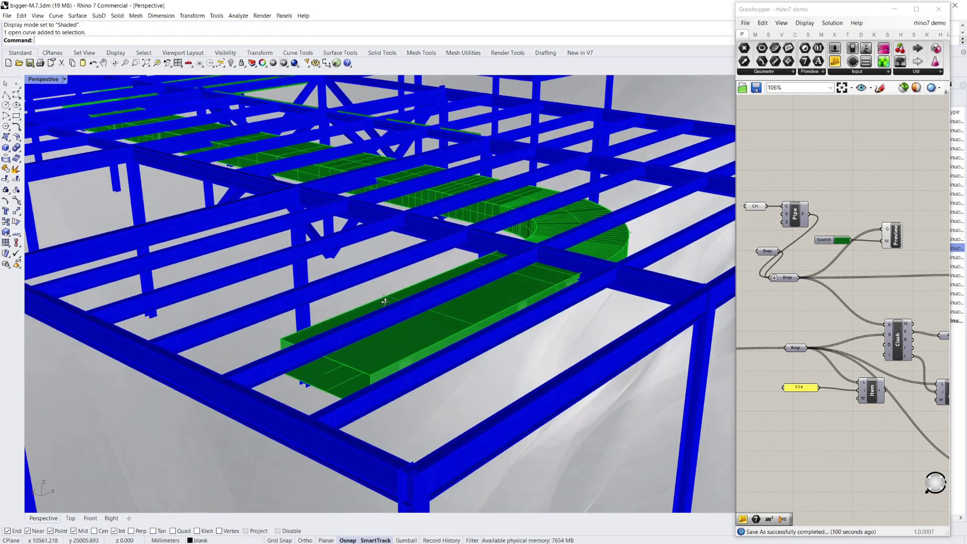
Switch to Grasshopper, select the Clash component to preview its output on the model, and deselect it
scroll(530, 307, down, 2)
click(790, 320)
click(898, 341)
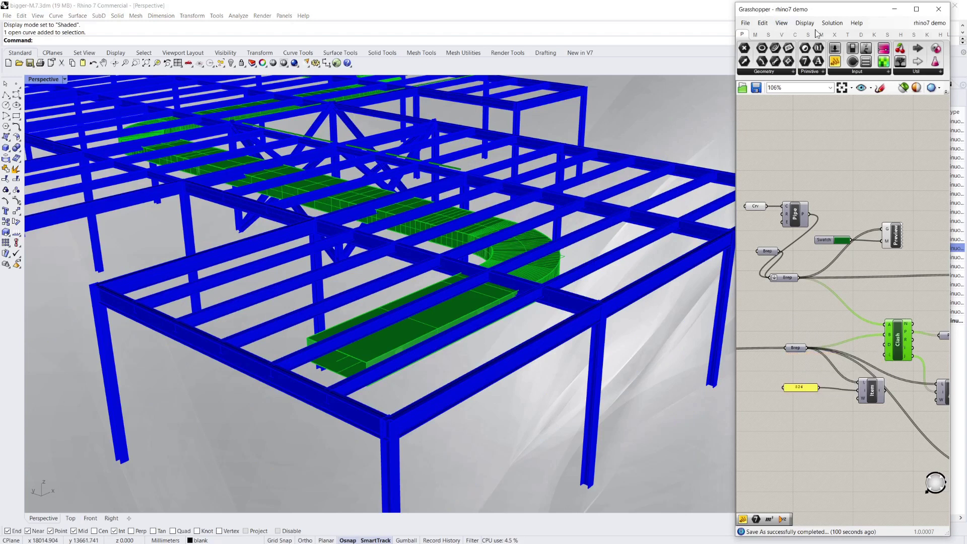
right_click(899, 330)
click(893, 343)
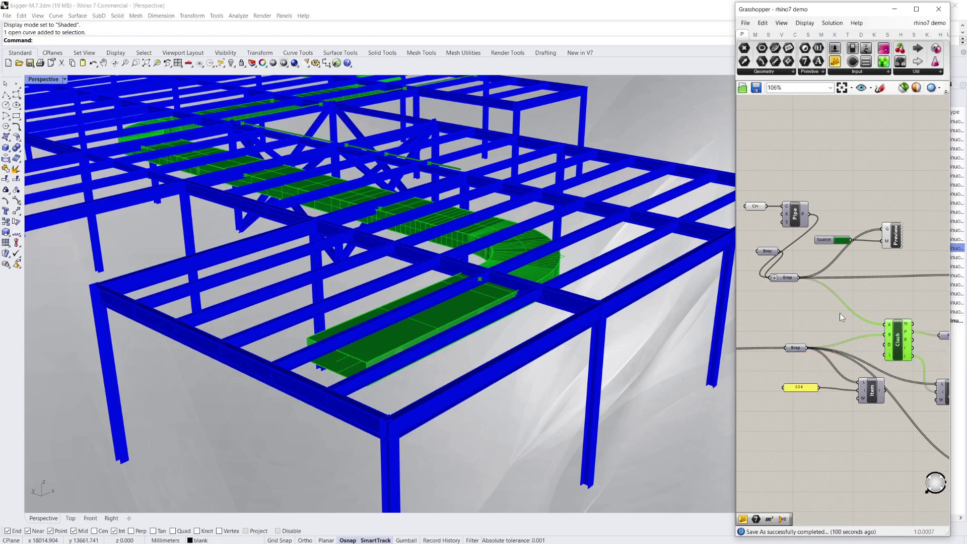
click(818, 320)
Bring the truss and duct run into view and read the Clash component's Clash Count output
right_drag(560, 298, 347, 203)
scroll(340, 242, down, 4)
scroll(211, 119, up, 4)
scroll(410, 281, down, 3)
scroll(423, 222, up, 6)
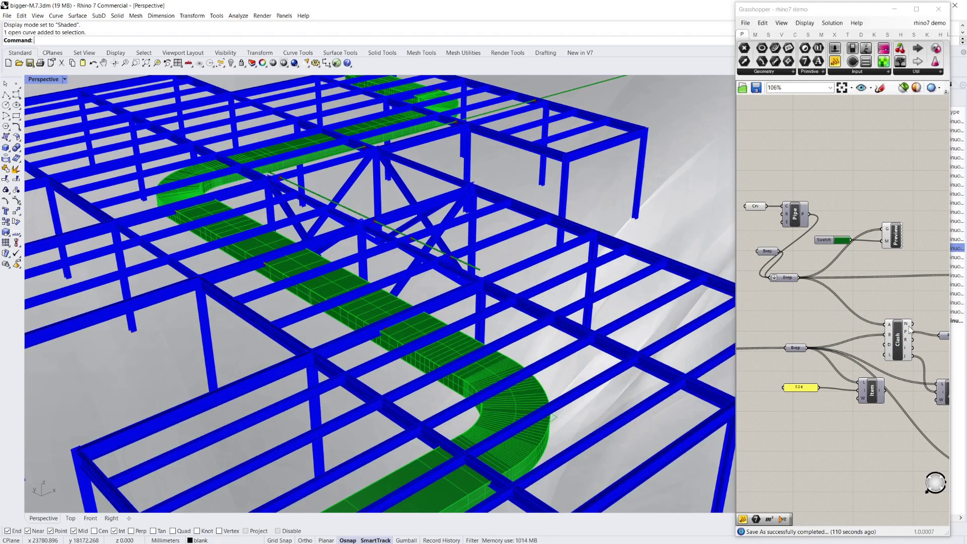
mouse_move(910, 329)
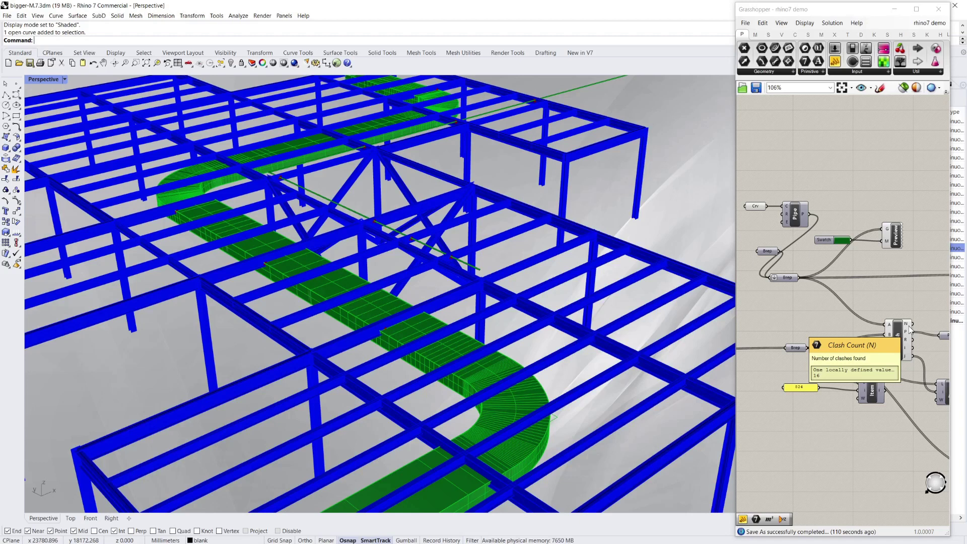
Select the Clash component again and inspect its previewed clash points along the duct and pipe up close
scroll(910, 329, up, 3)
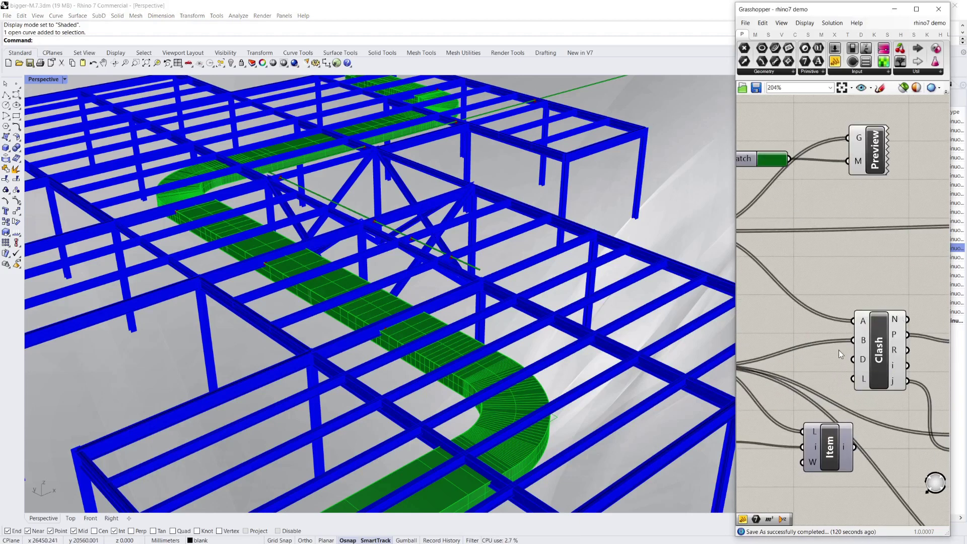
click(875, 345)
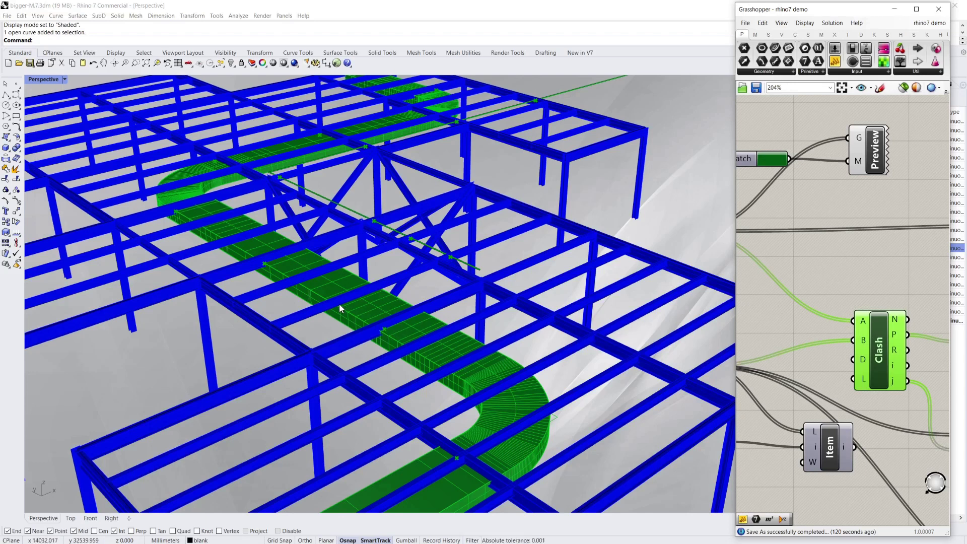
scroll(353, 331, up, 5)
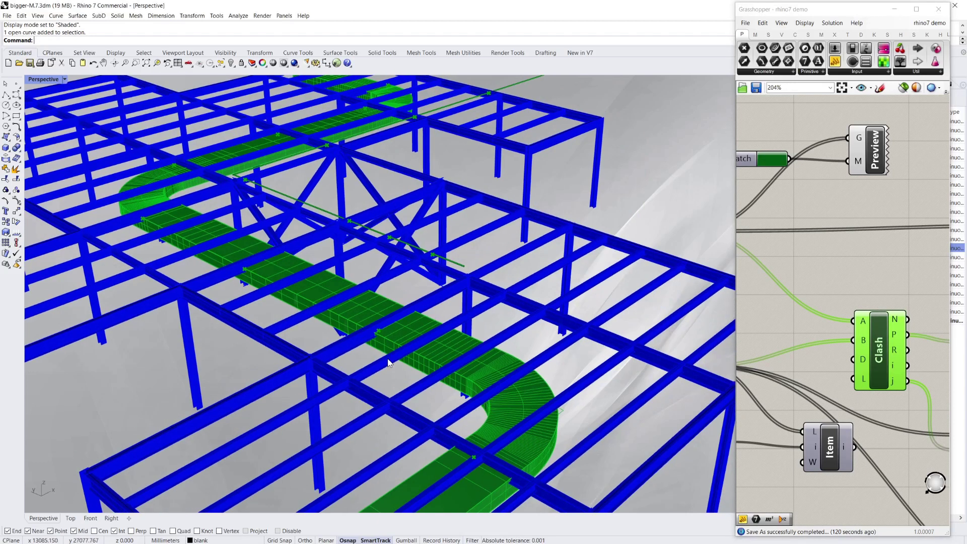
scroll(305, 272, down, 2)
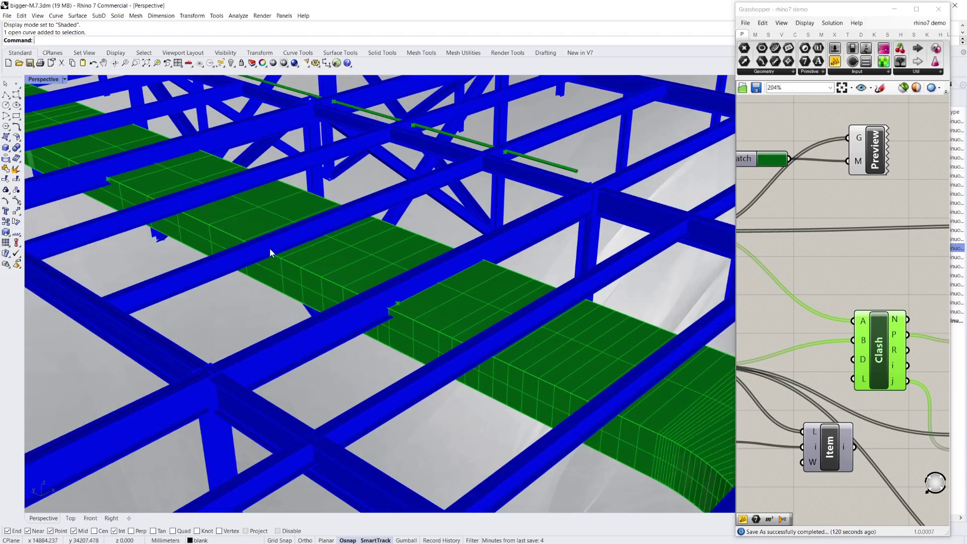
scroll(270, 248, up, 2)
scroll(455, 336, down, 4)
scroll(174, 214, up, 5)
scroll(259, 264, down, 2)
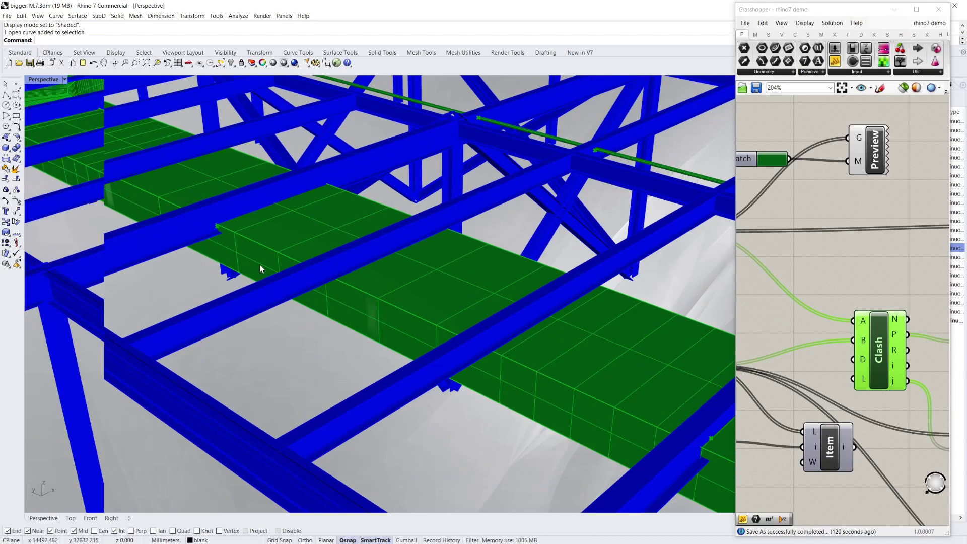
Examine where the duct and pipe cross the steel frame, and review the Grasshopper components fed by the Clash component
scroll(259, 264, down, 3)
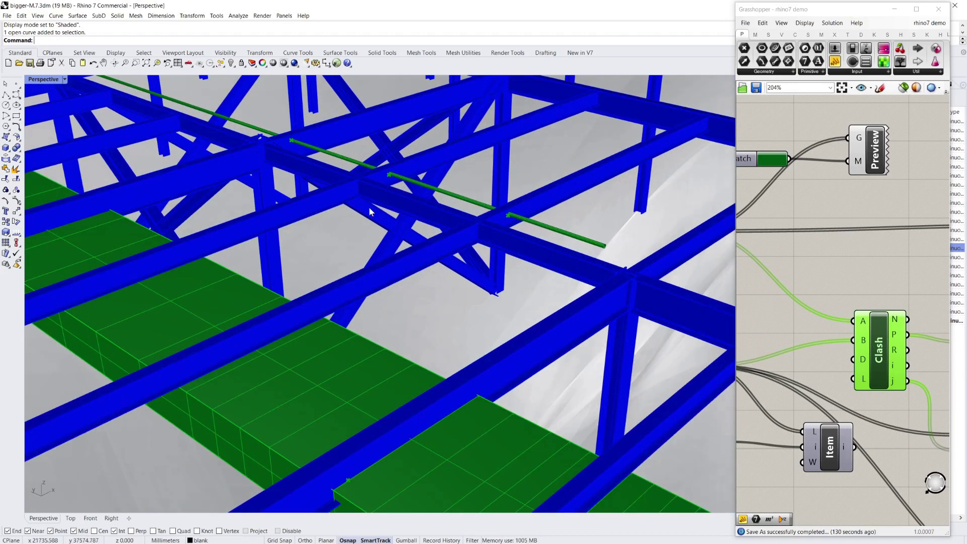
scroll(370, 211, down, 3)
scroll(822, 294, down, 2)
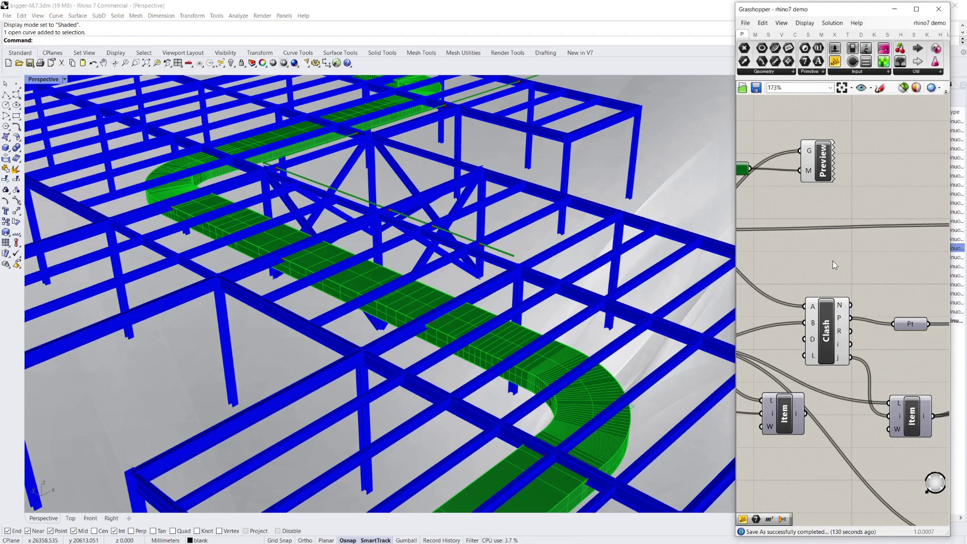
scroll(803, 295, up, 2)
mouse_move(836, 327)
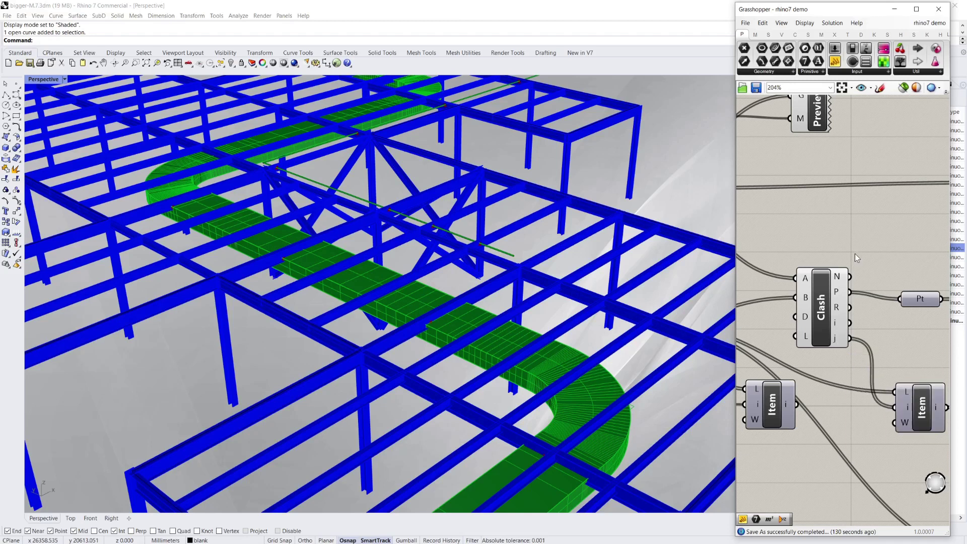
scroll(865, 327, down, 5)
scroll(789, 290, up, 4)
scroll(803, 364, down, 4)
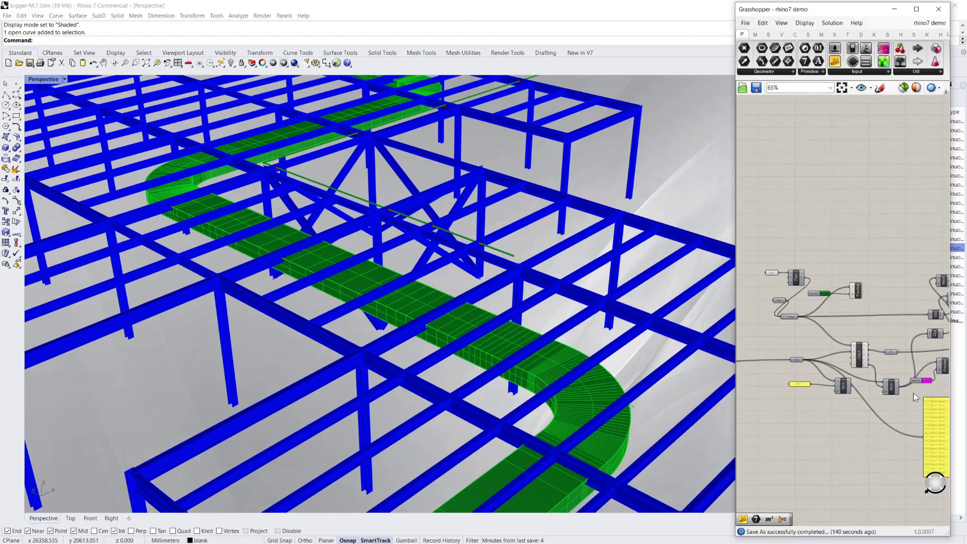
scroll(923, 400, up, 4)
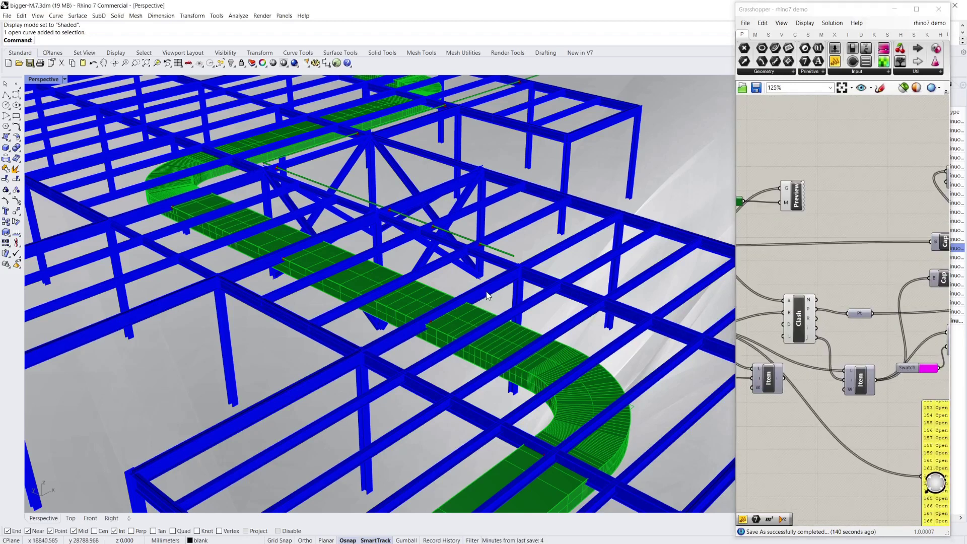
Turn on the preview of the Custom Preview component fed by the magenta swatch to colour the clashing beams
right_drag(363, 277, 594, 274)
scroll(593, 272, up, 3)
scroll(810, 290, down, 3)
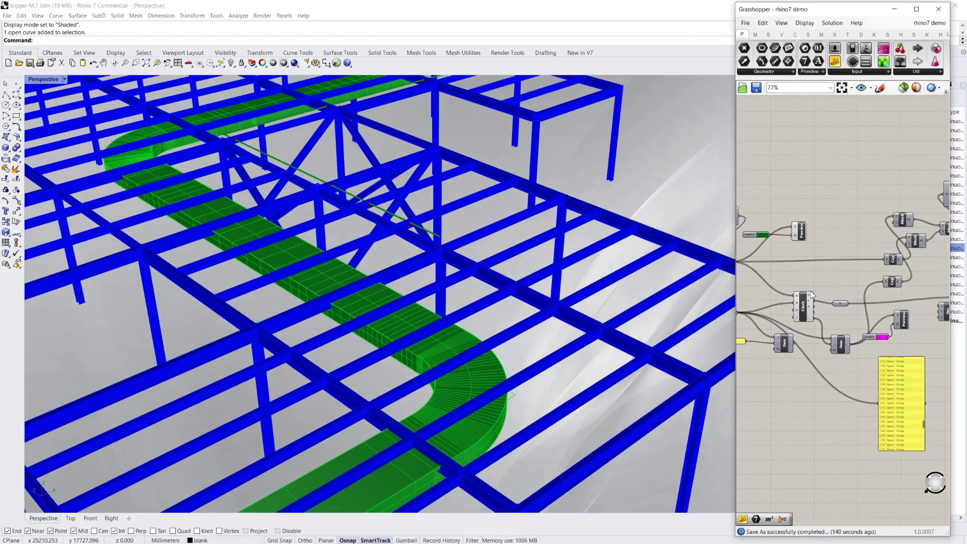
scroll(846, 322, up, 3)
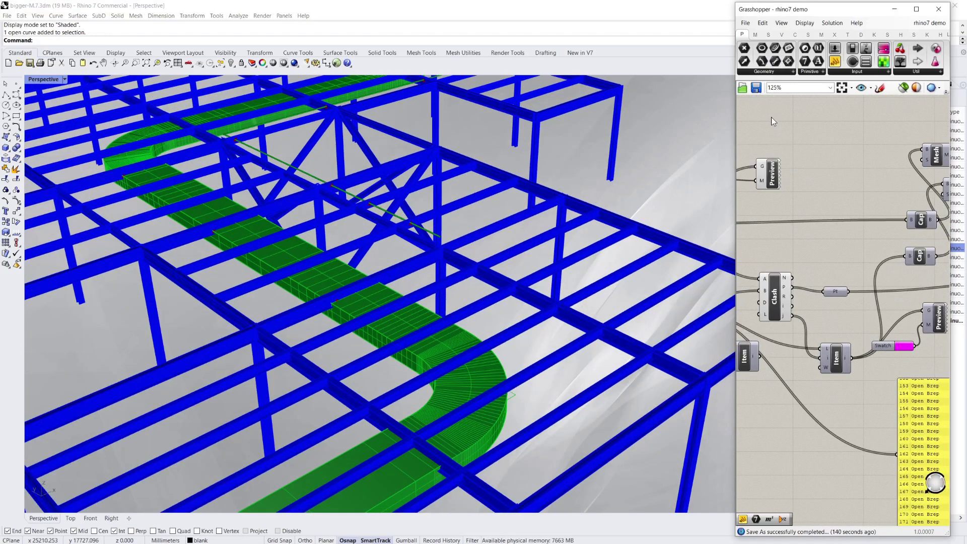
scroll(799, 292, up, 2)
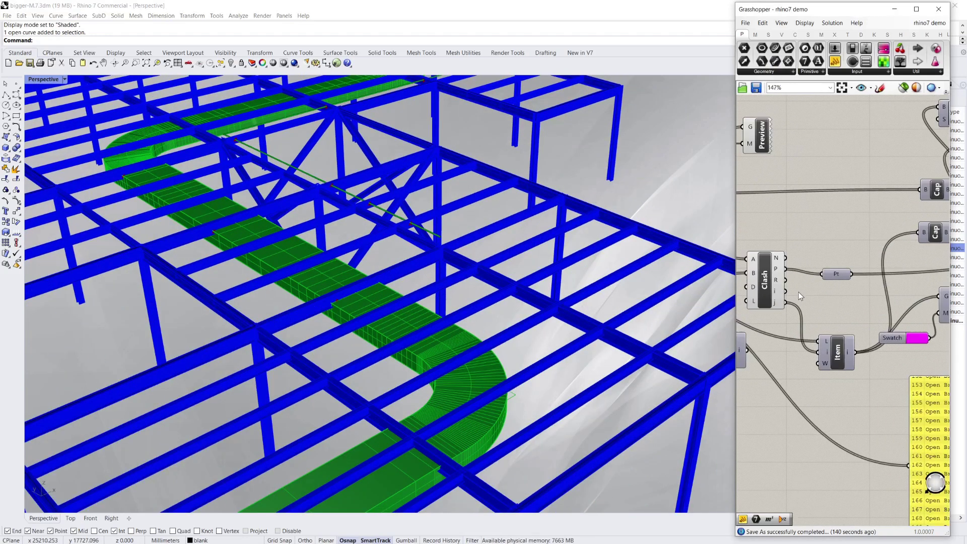
click(765, 279)
right_drag(944, 301, 862, 300)
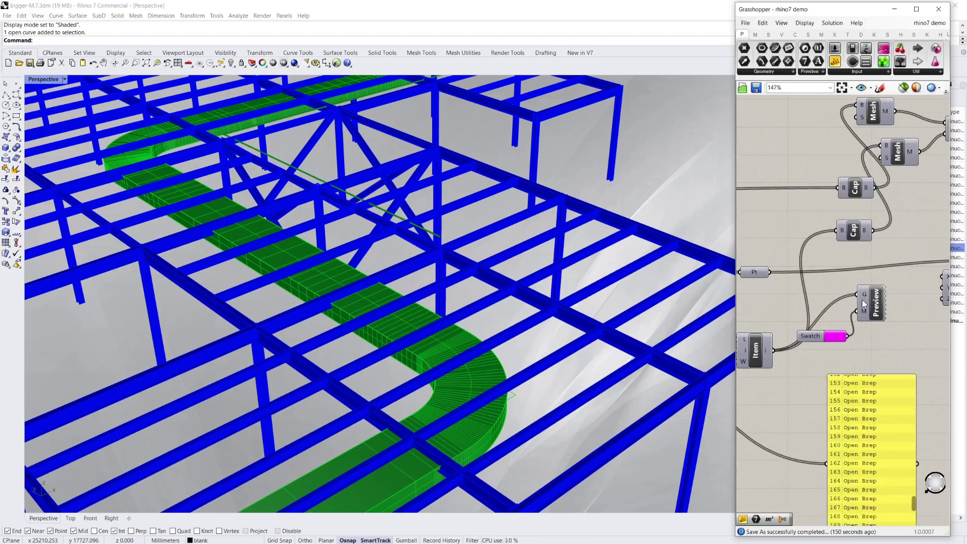
right_click(878, 301)
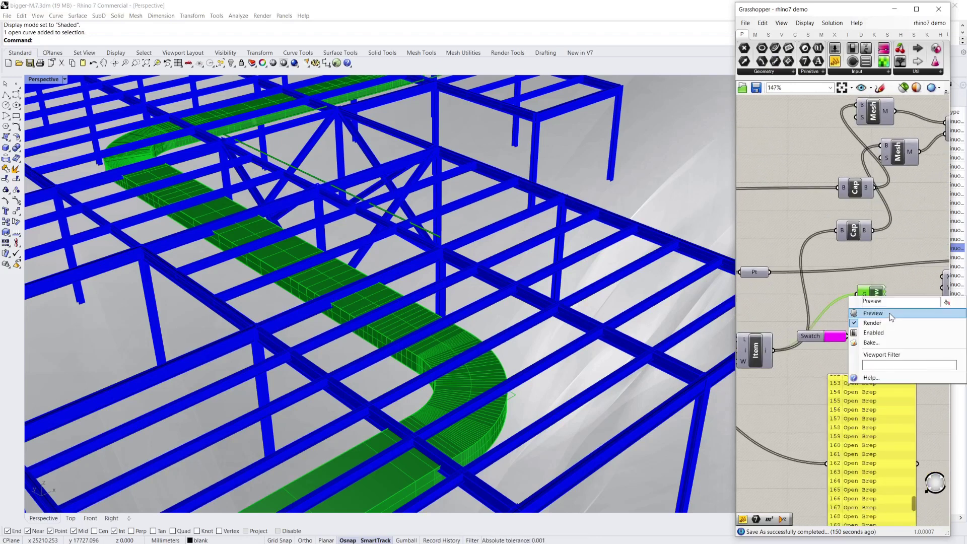
click(890, 315)
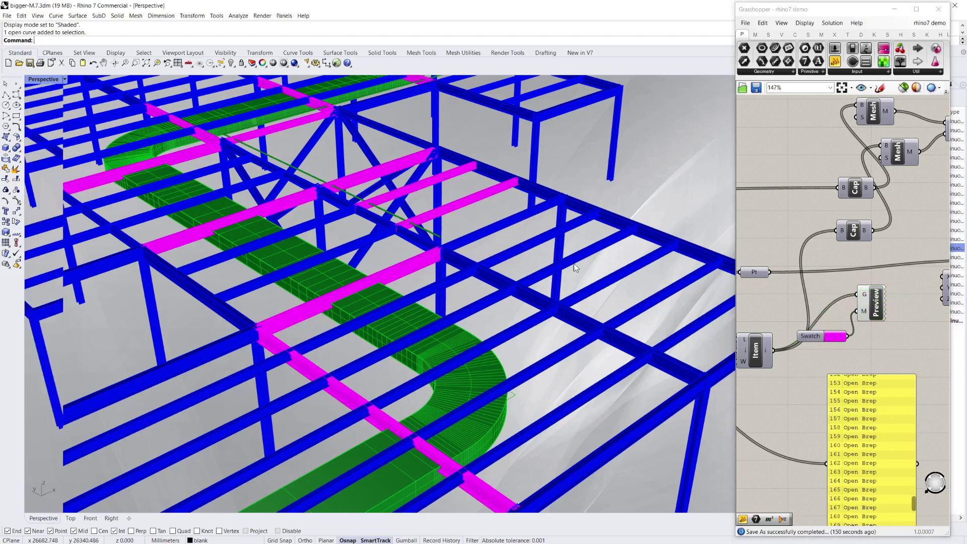
Examine the magenta clashing beams along the whole duct and pipe run, from close up and across the entire frame
right_drag(573, 264, 505, 295)
scroll(505, 295, down, 4)
scroll(484, 251, up, 4)
scroll(504, 262, down, 3)
scroll(518, 122, up, 3)
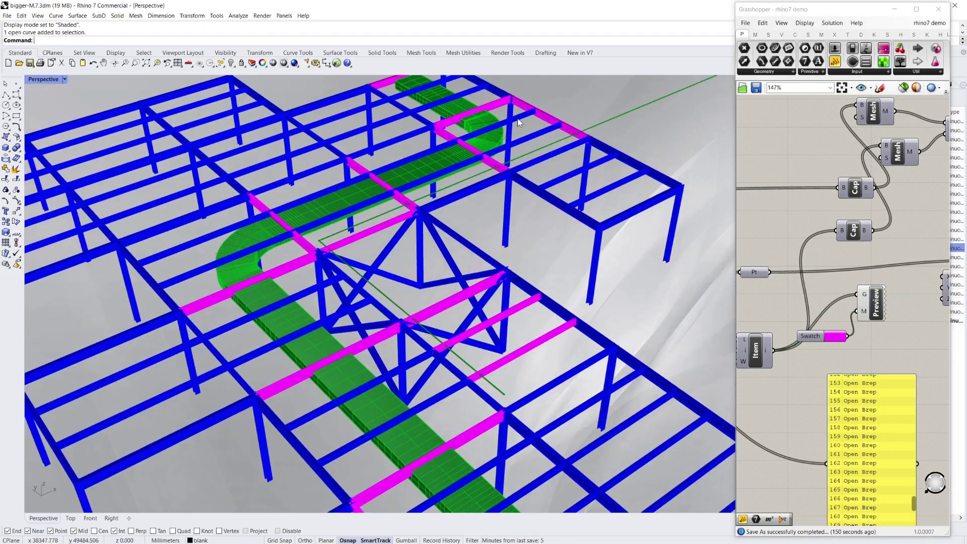
scroll(423, 113, down, 7)
scroll(385, 88, up, 10)
scroll(488, 175, down, 12)
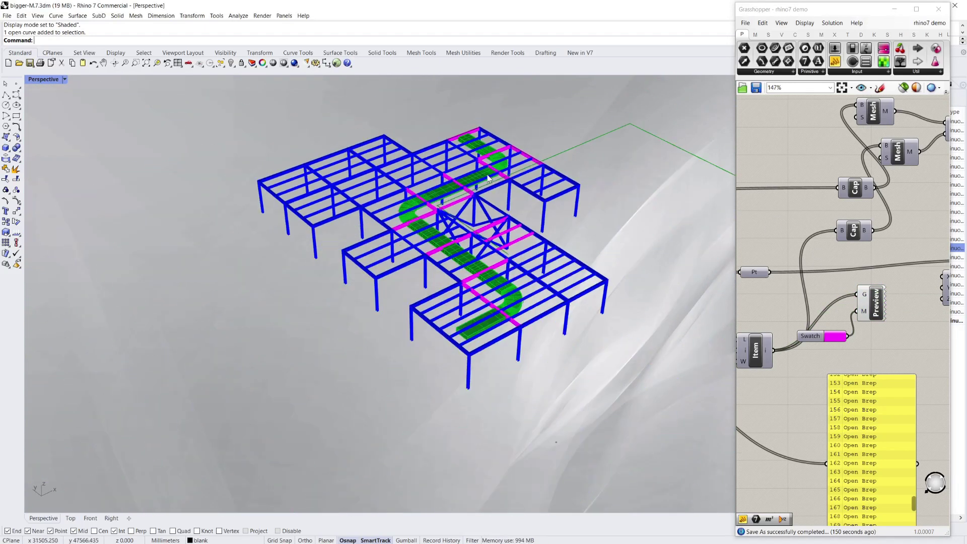
scroll(513, 253, up, 9)
Extend the pipe past more beams by moving the end point of its centreline further along the frame, and deselect it
click(443, 255)
scroll(449, 258, up, 3)
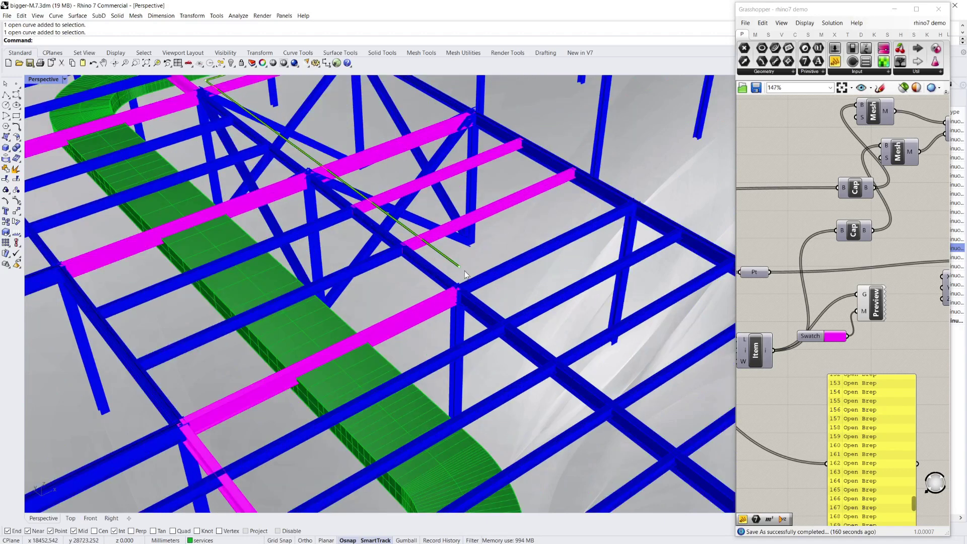
drag(458, 267, 667, 384)
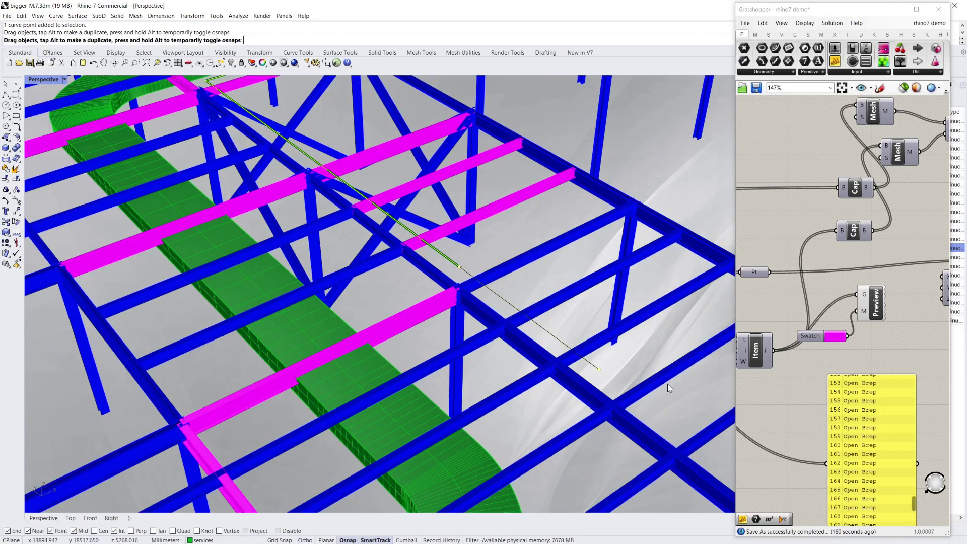
click(643, 230)
Try moving the pipe's end point across the main girder toward the duct, and undo the move
scroll(439, 250, down, 3)
right_drag(564, 300, 389, 216)
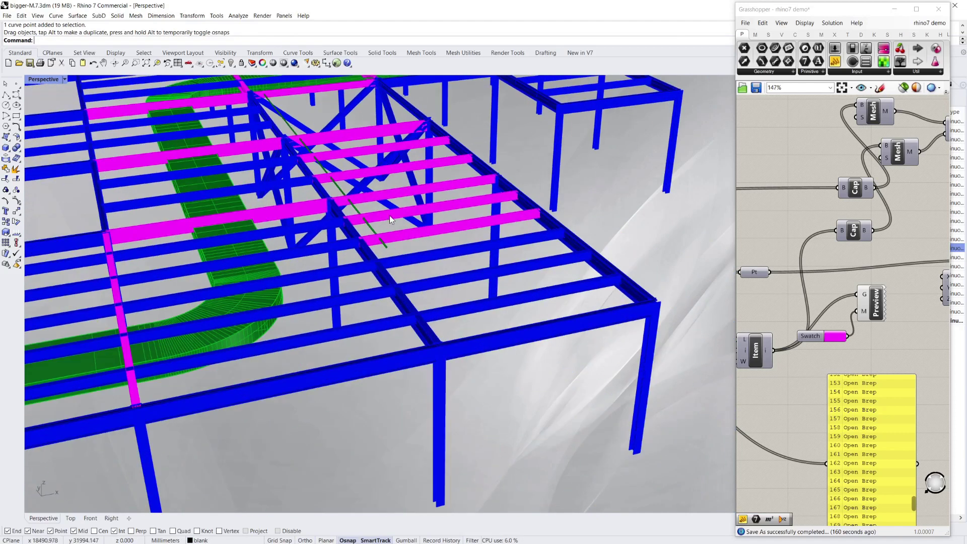
scroll(364, 235, up, 1)
scroll(404, 282, down, 5)
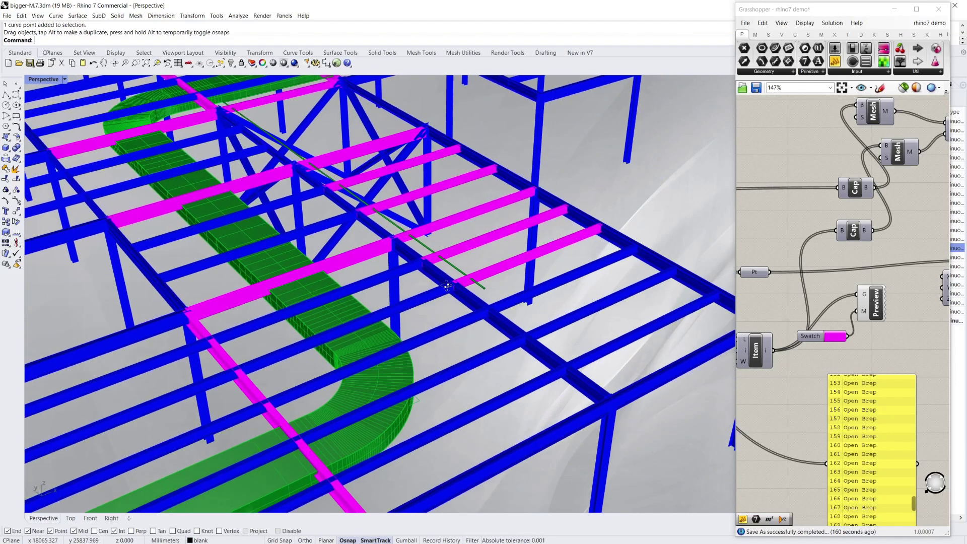
scroll(487, 297, up, 5)
click(510, 308)
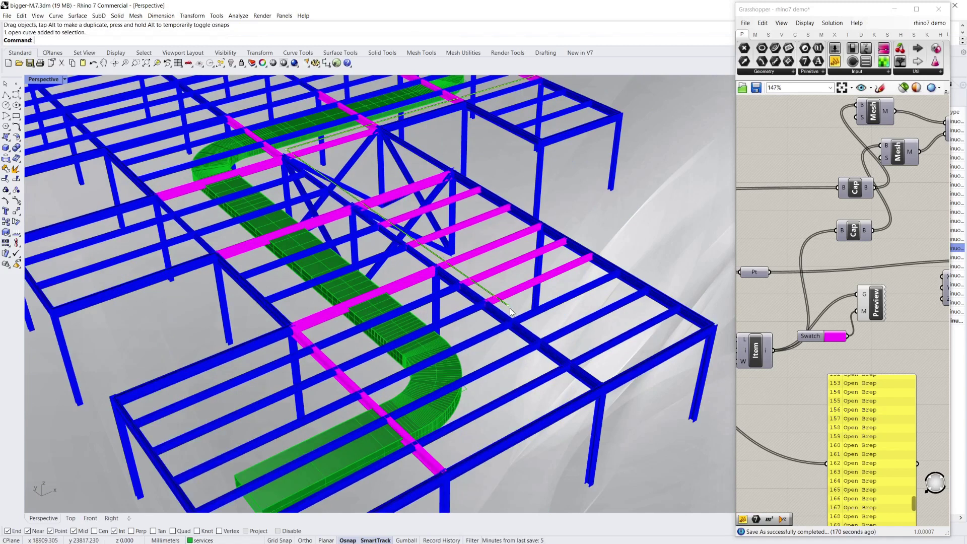
drag(509, 306, 638, 205)
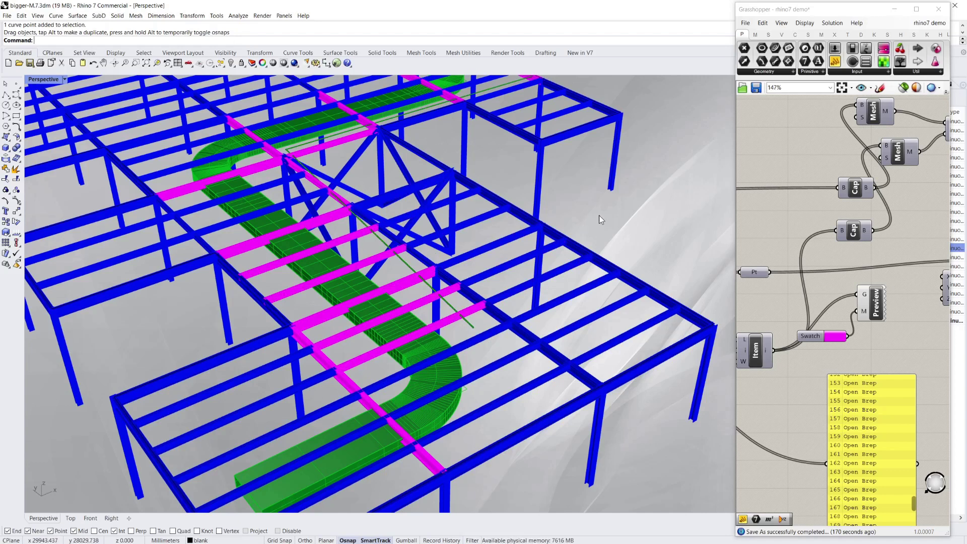
key(ctrl+z)
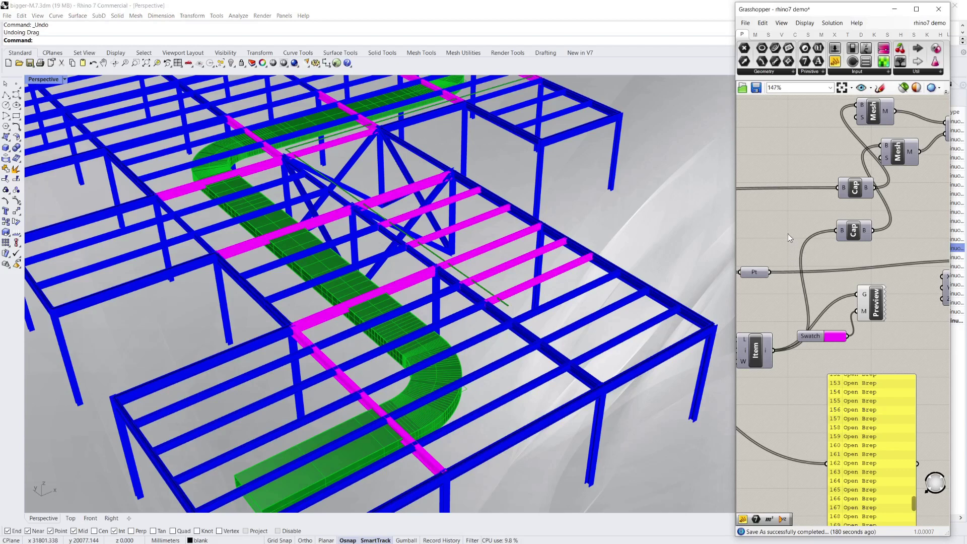
Inspect the magenta clashing beams along the extended pipe and the duct
scroll(788, 233, down, 2)
scroll(540, 226, up, 2)
scroll(446, 269, down, 3)
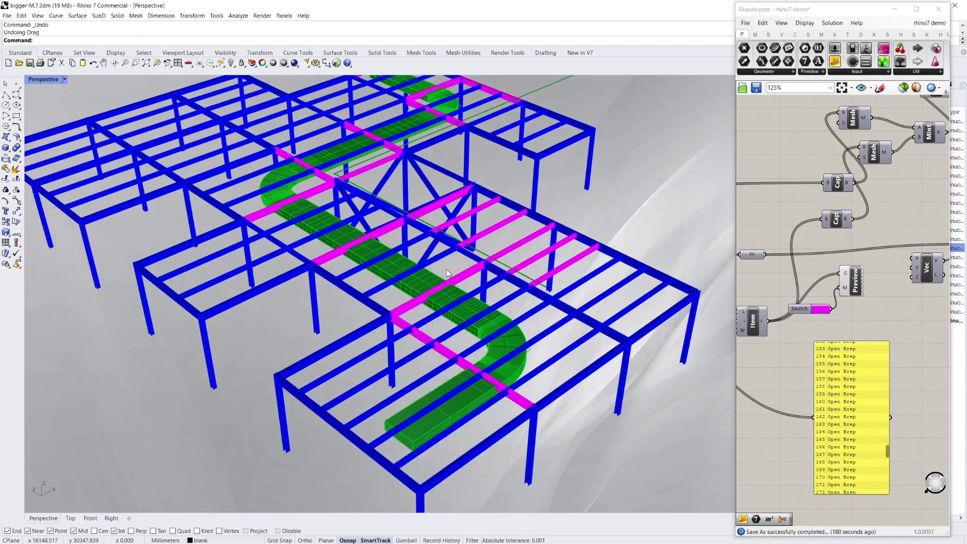
scroll(450, 269, up, 3)
scroll(455, 282, down, 1)
scroll(524, 262, up, 3)
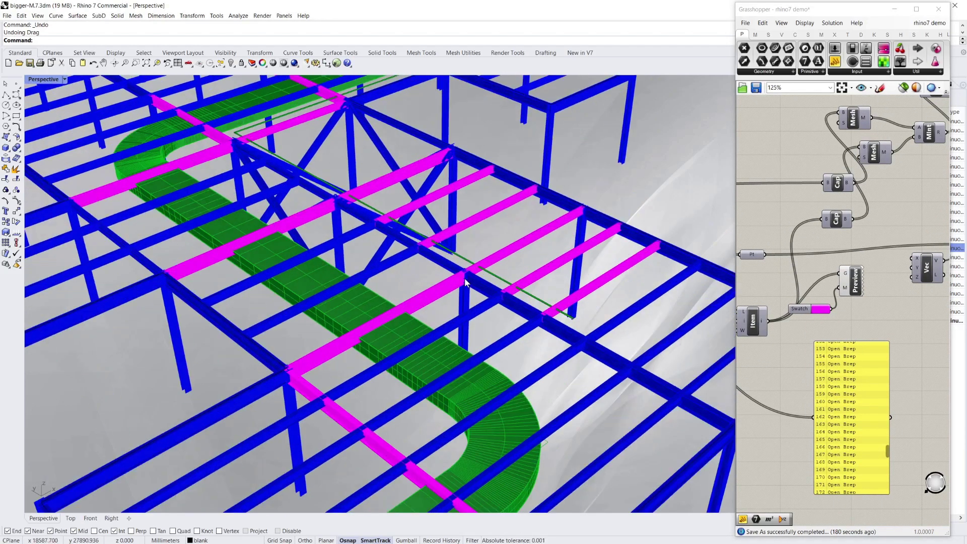
scroll(499, 289, down, 2)
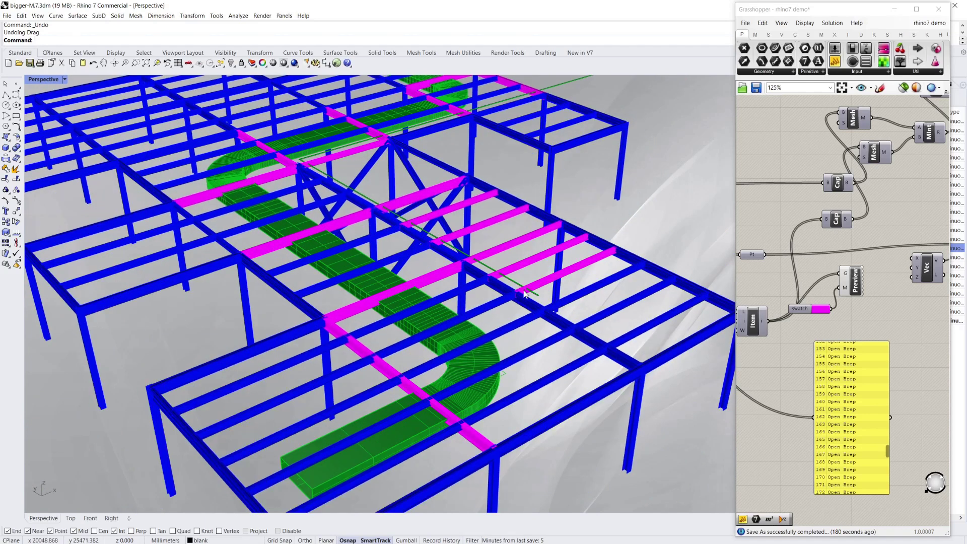
scroll(756, 280, down, 2)
scroll(786, 212, up, 2)
scroll(751, 237, down, 2)
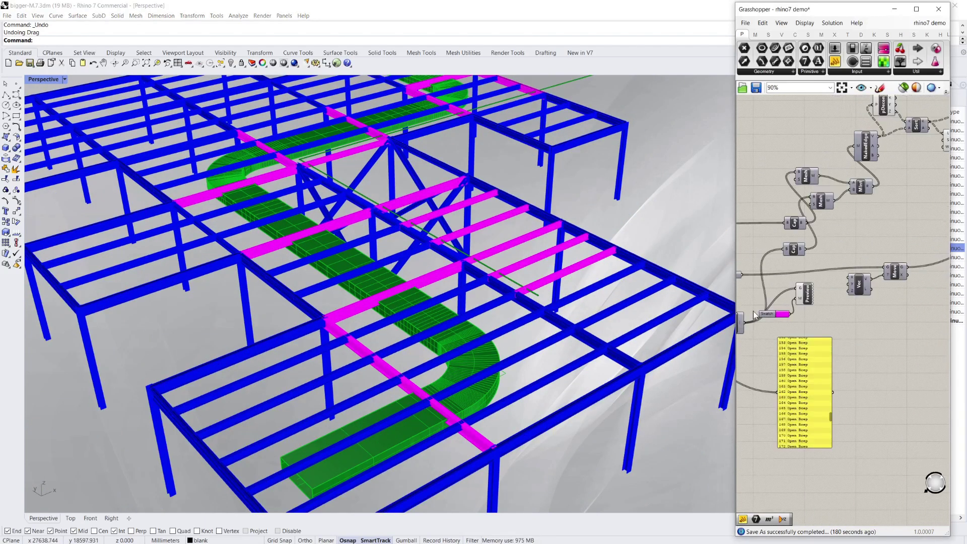
Turn on the preview of the Tag component at the end of the Grasshopper definition, and deselect it
scroll(829, 162, up, 3)
scroll(808, 268, down, 1)
scroll(584, 282, up, 1)
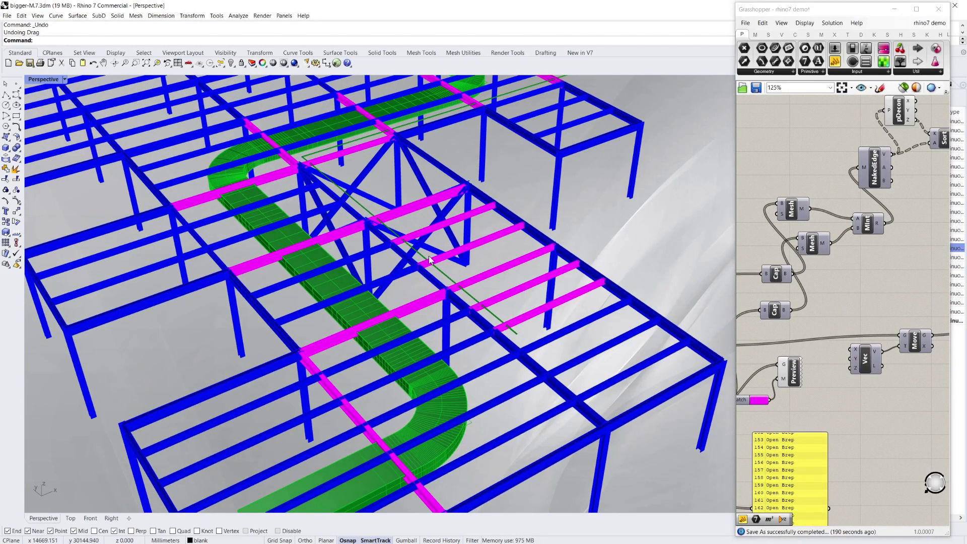
scroll(855, 287, down, 3)
right_drag(923, 231, 811, 272)
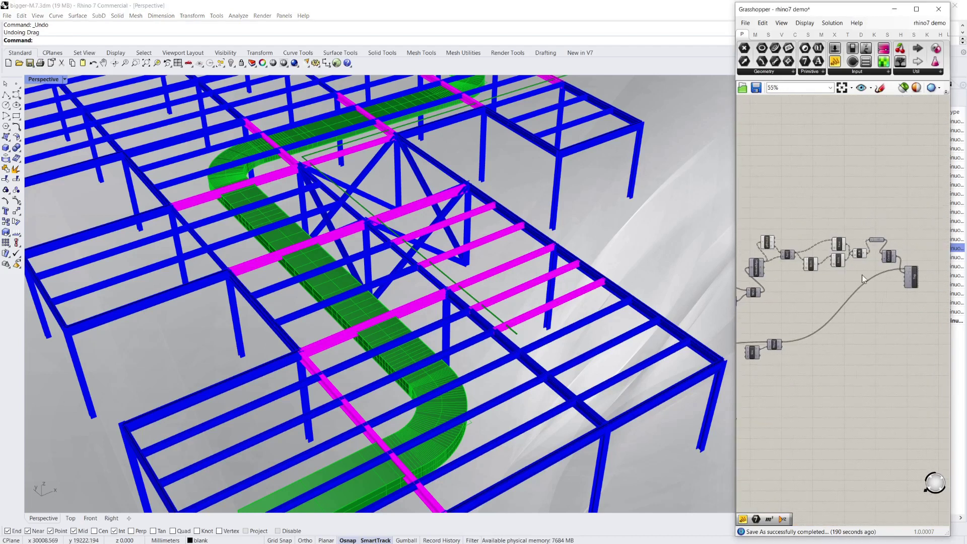
scroll(920, 280, up, 4)
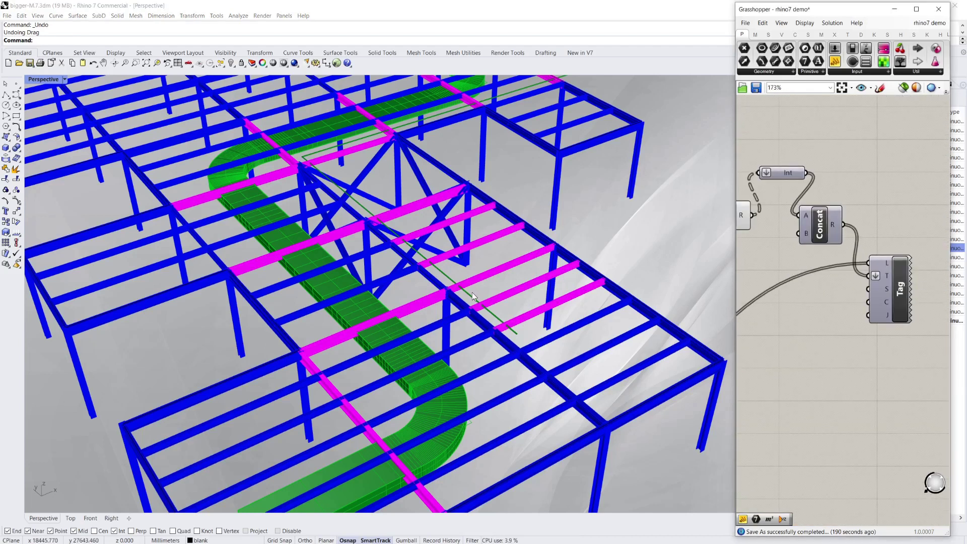
scroll(472, 292, up, 2)
click(902, 291)
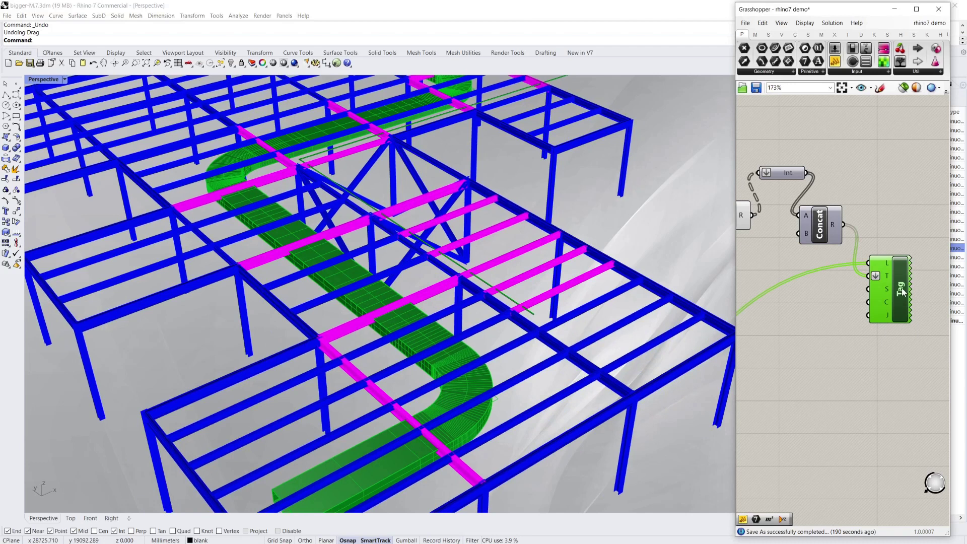
right_click(902, 291)
click(895, 306)
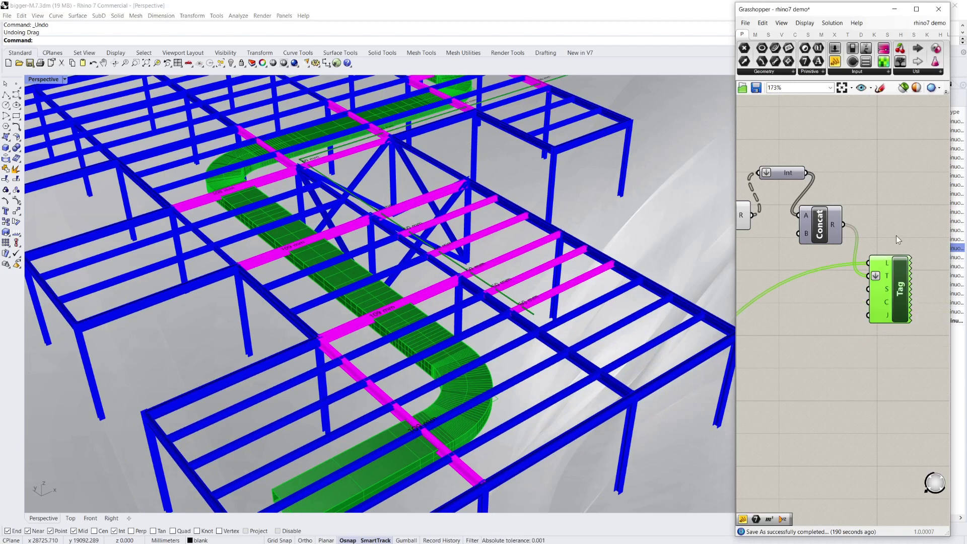
click(896, 234)
Inspect the size tags up close on the beams crossed by the pipe and by the duct
right_drag(530, 304, 516, 341)
scroll(516, 340, up, 4)
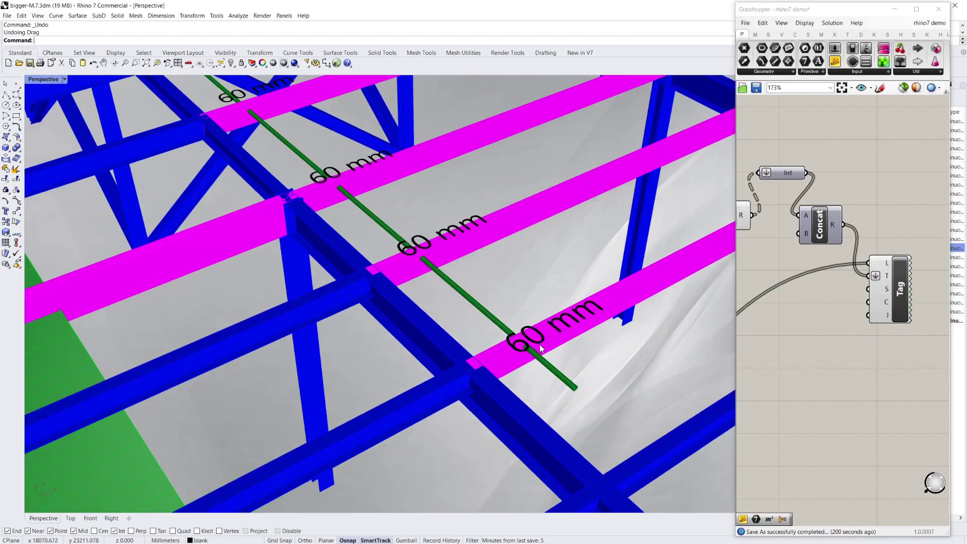
scroll(540, 343, down, 4)
scroll(473, 344, up, 5)
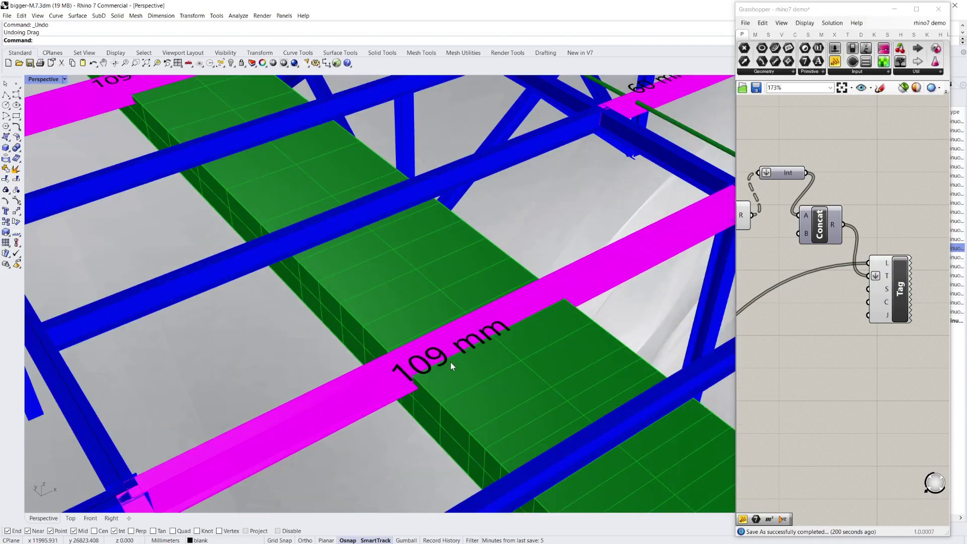
scroll(444, 316, down, 7)
scroll(446, 418, up, 4)
shift+right_drag(445, 422, 471, 309)
scroll(458, 212, up, 7)
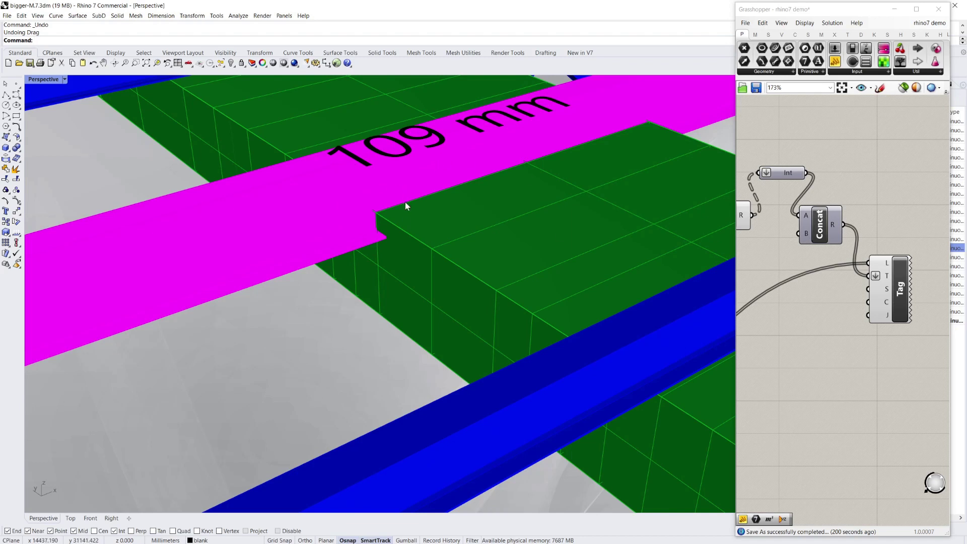
Compare the tag on the beam that cuts into the duct with the tags near the pipe's free end
scroll(604, 160, down, 4)
scroll(359, 233, up, 2)
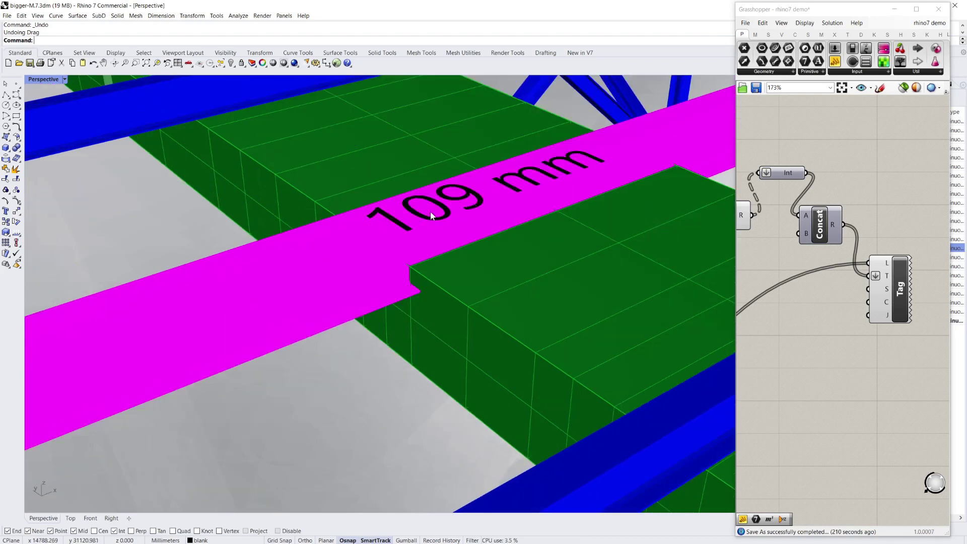
scroll(467, 207, down, 8)
scroll(468, 258, up, 6)
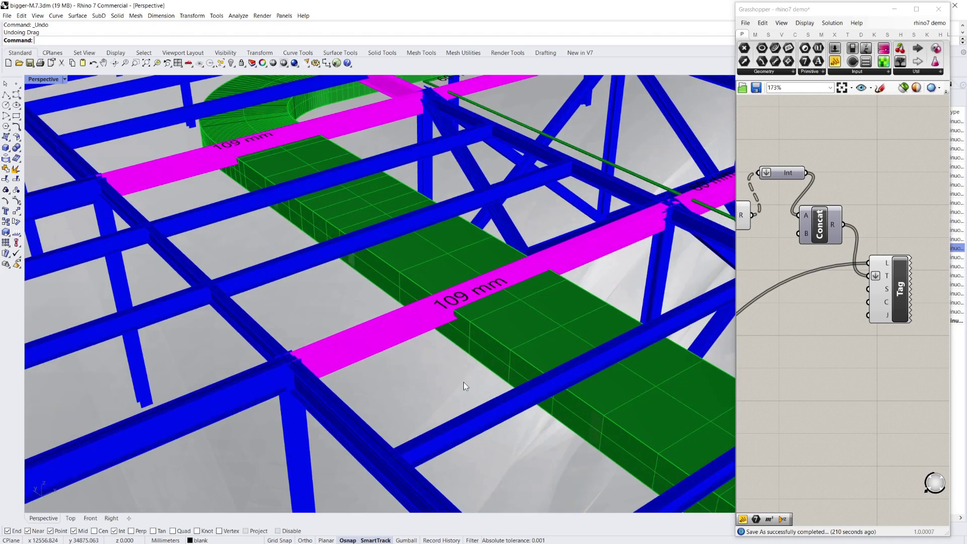
scroll(463, 388, down, 5)
scroll(333, 219, up, 3)
scroll(470, 348, down, 3)
scroll(510, 379, up, 5)
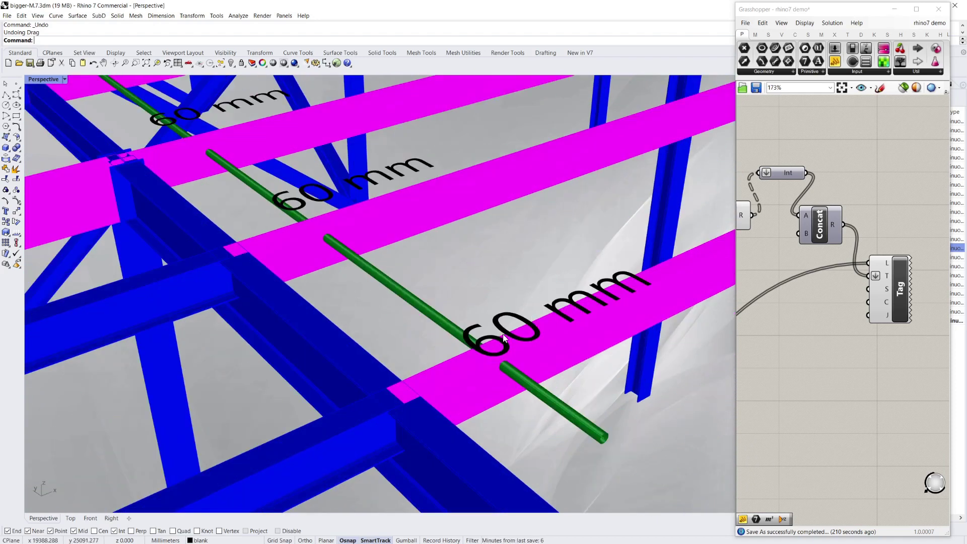
Inspect the clash size tags on the magenta beams around the duct's far bend and its far end
scroll(505, 386, down, 5)
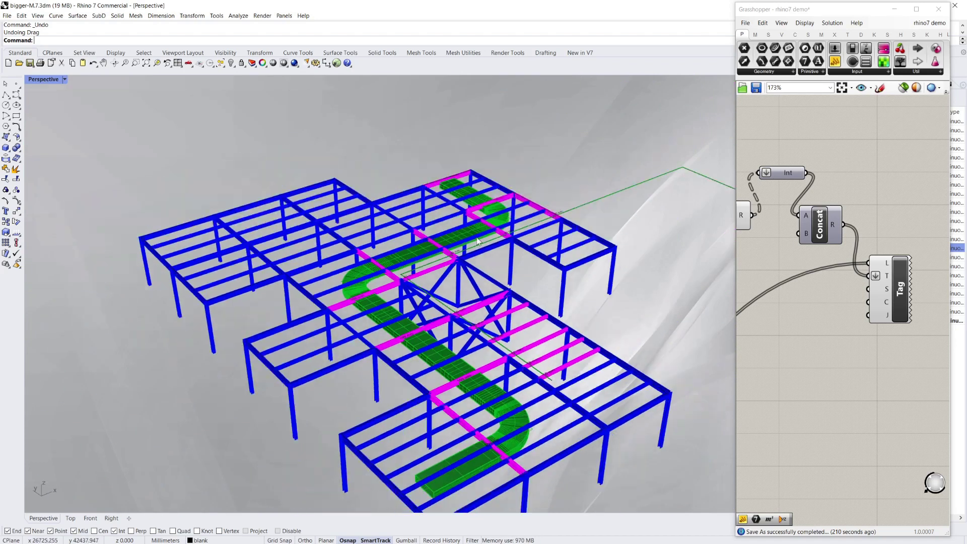
scroll(477, 238, up, 4)
scroll(431, 270, down, 2)
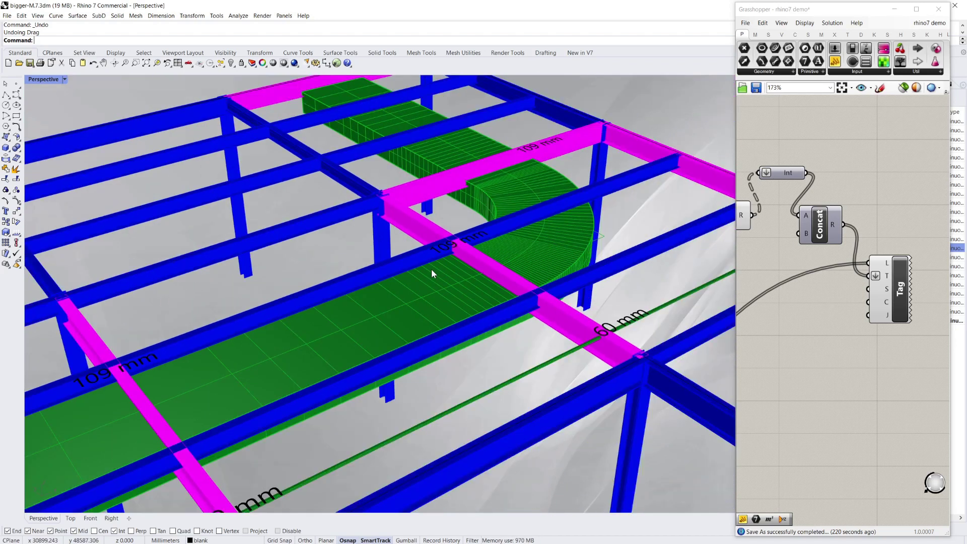
scroll(431, 269, down, 3)
scroll(462, 207, up, 4)
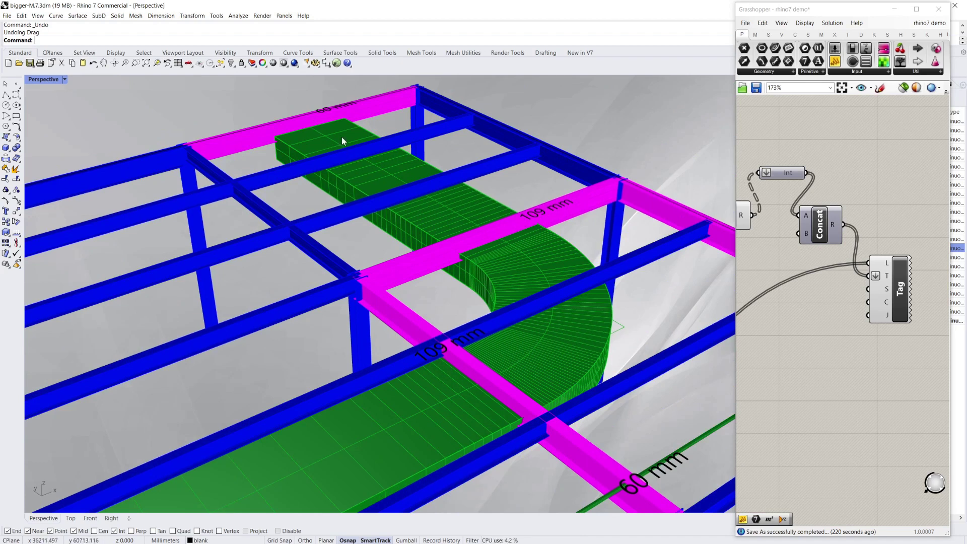
scroll(469, 232, down, 3)
scroll(508, 379, up, 5)
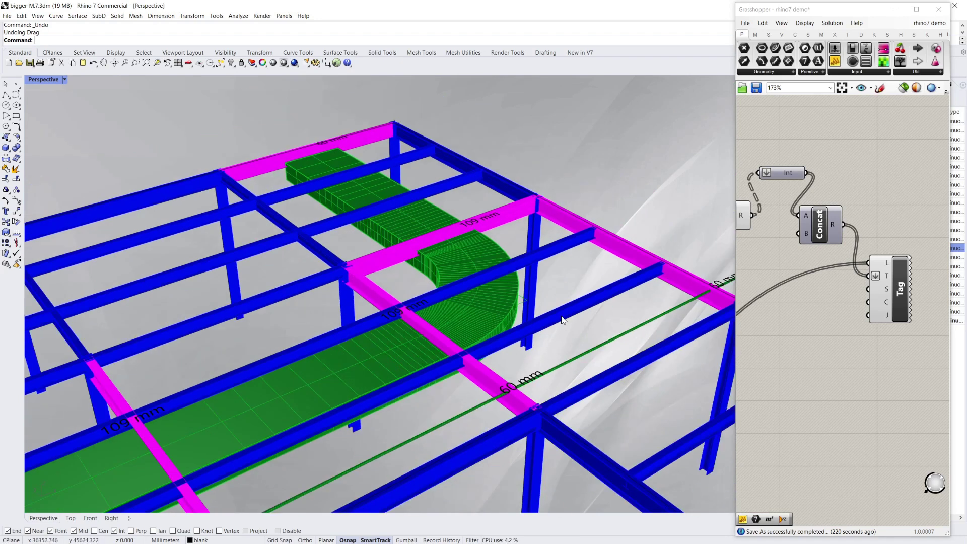
Examine the magenta clashing beams along the near end of the duct, and select the duct there
right_drag(534, 378, 546, 352)
scroll(452, 335, down, 3)
right_drag(492, 277, 480, 361)
scroll(501, 280, down, 3)
scroll(531, 271, up, 4)
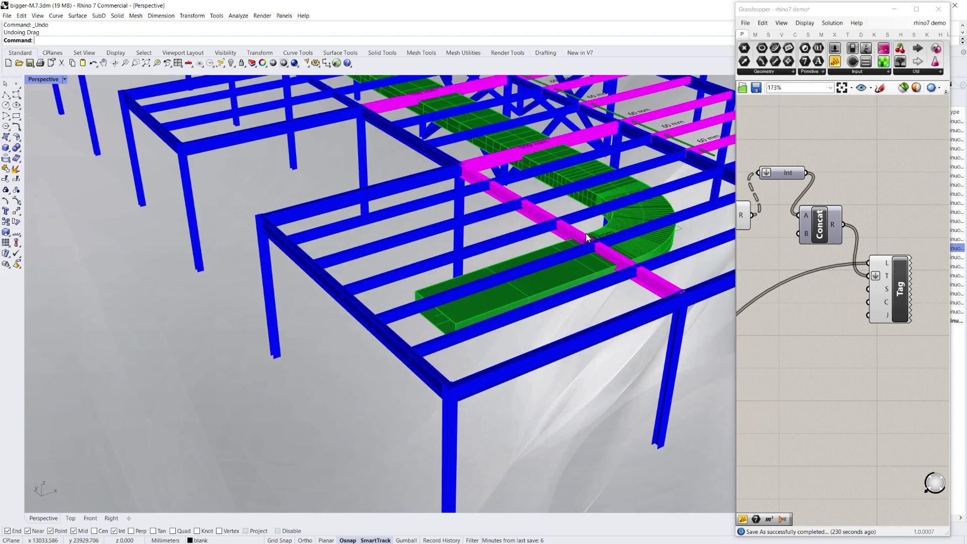
right_drag(586, 234, 597, 325)
scroll(598, 325, up, 4)
scroll(532, 326, down, 4)
click(473, 394)
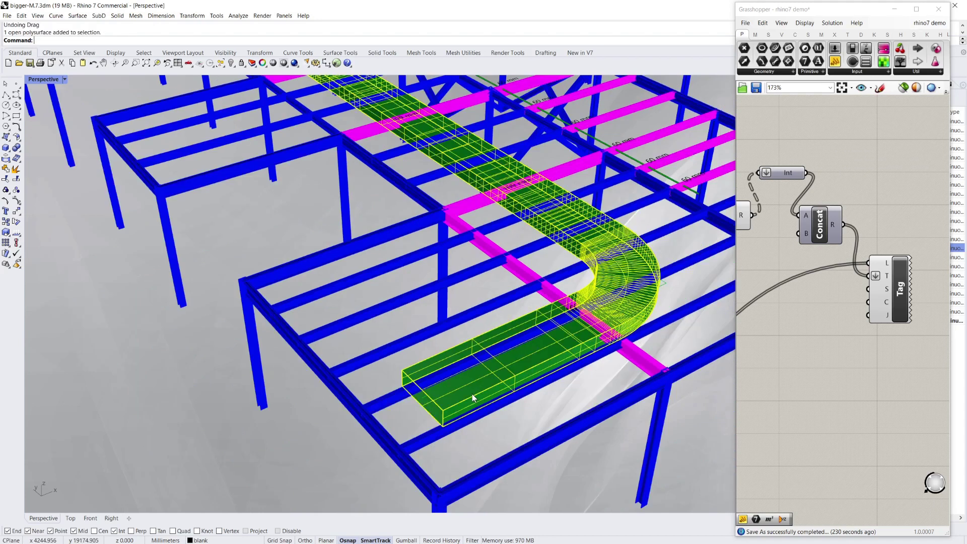
scroll(473, 394, down, 3)
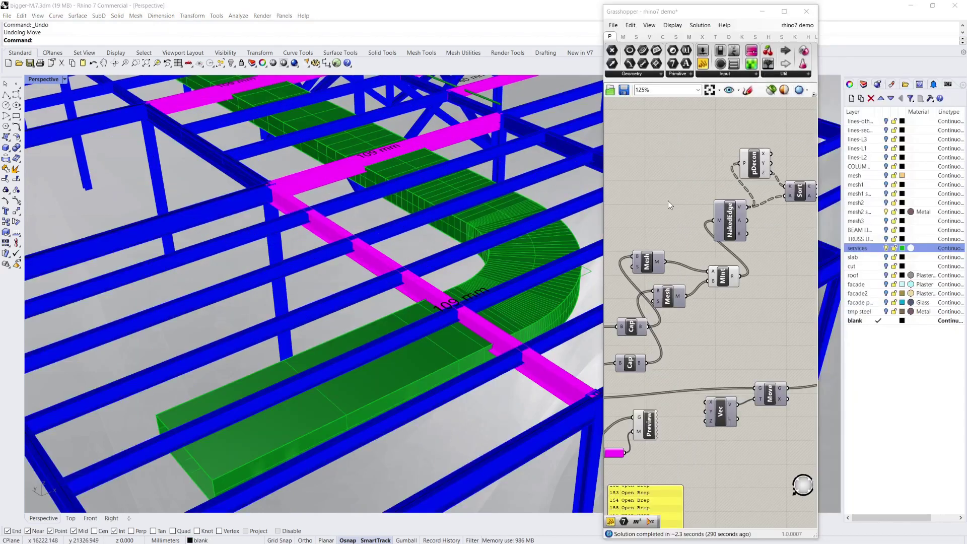
Hide the services layer and restrict the Grasshopper preview to selected objects, with the MInt mesh intersection component selected
click(668, 205)
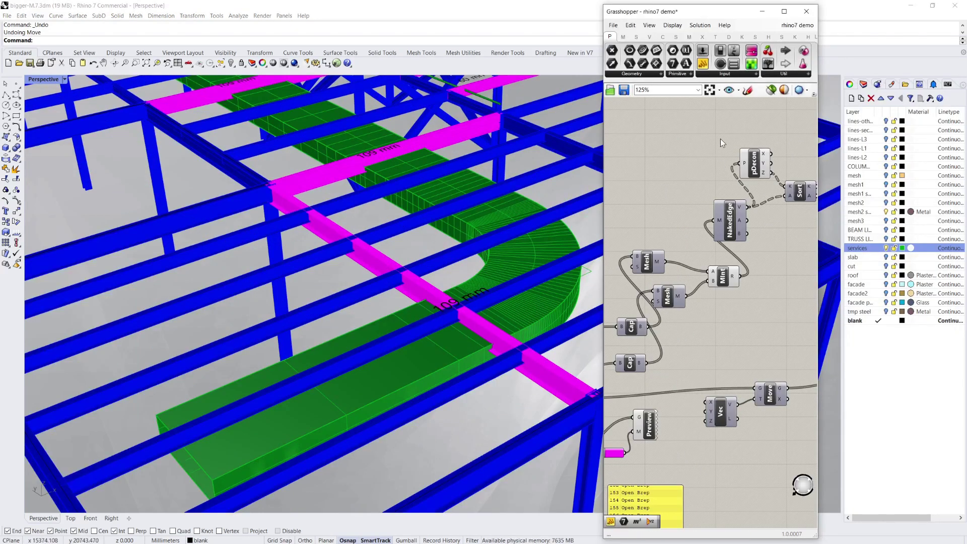
click(902, 186)
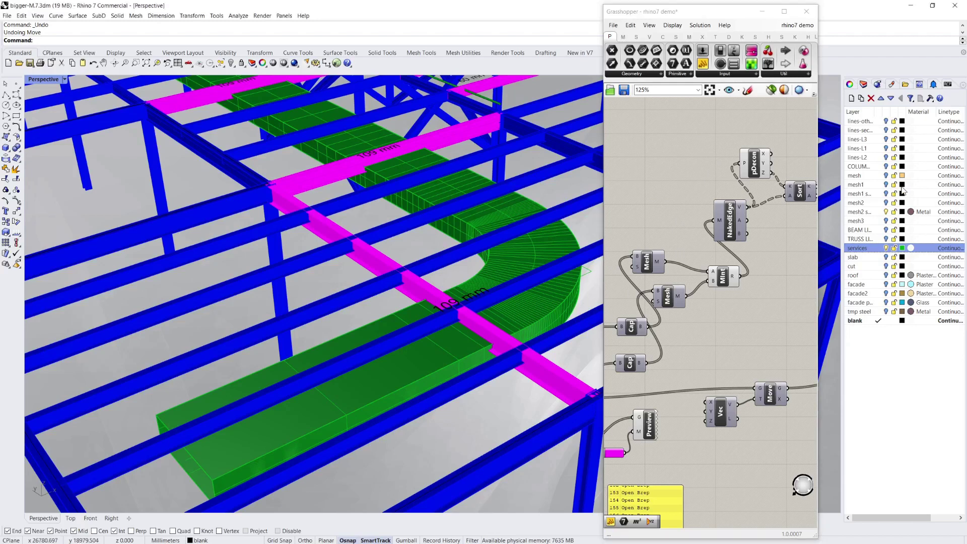
click(886, 248)
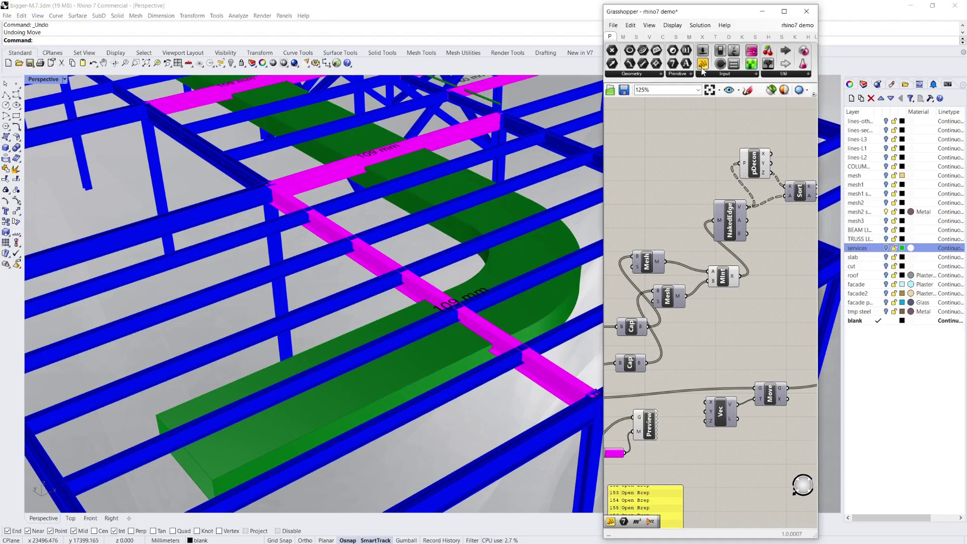
click(771, 89)
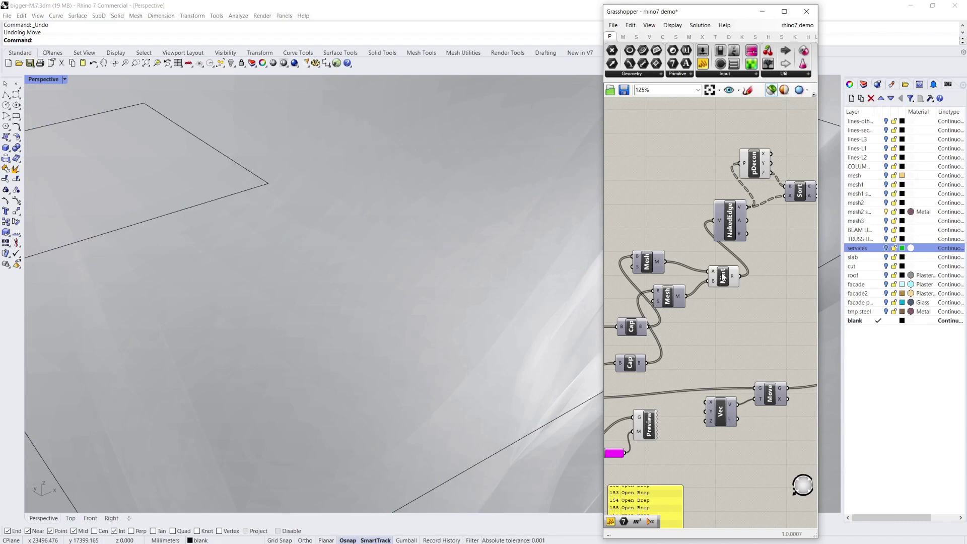
click(723, 276)
Inspect the shape of a previewed clash volume up close and the spread of clash volumes across the building
scroll(492, 300, up, 5)
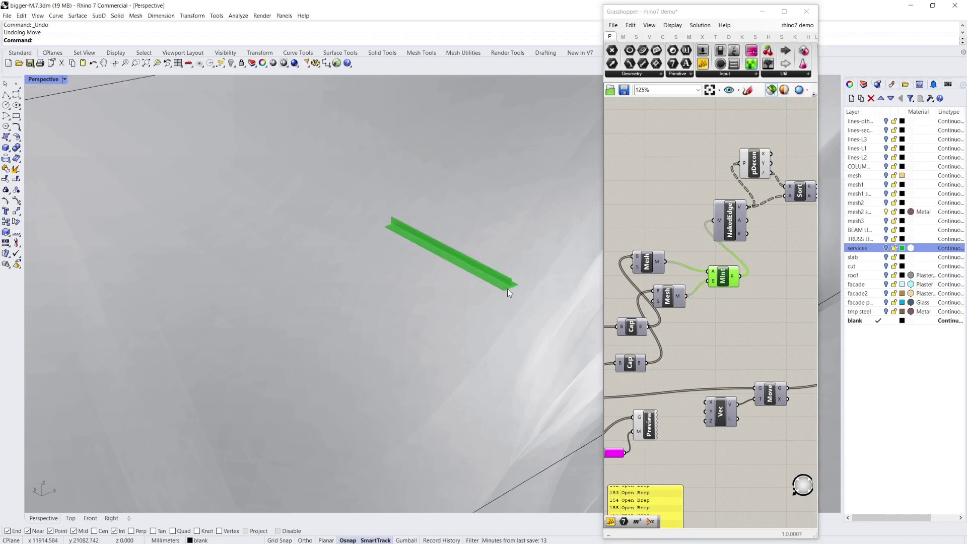
scroll(507, 289, up, 4)
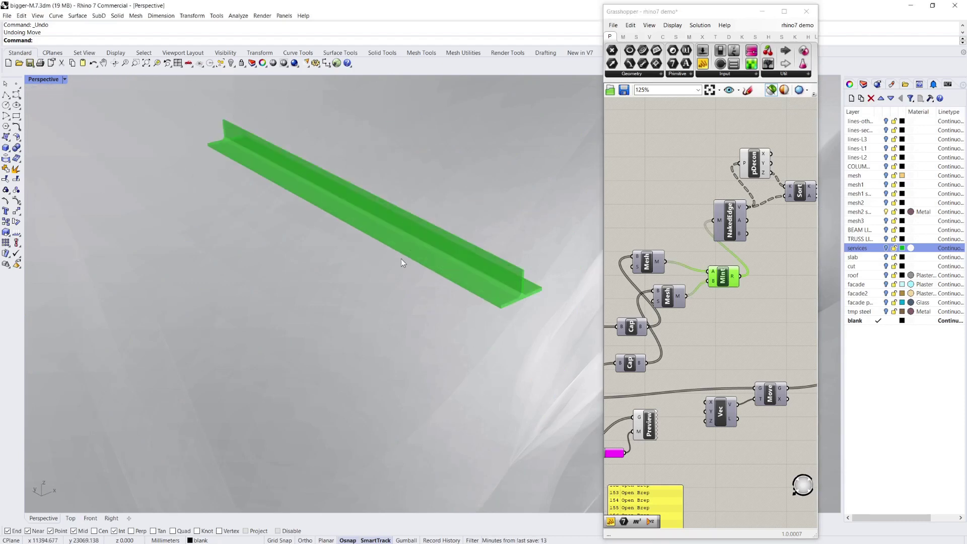
scroll(383, 292, down, 10)
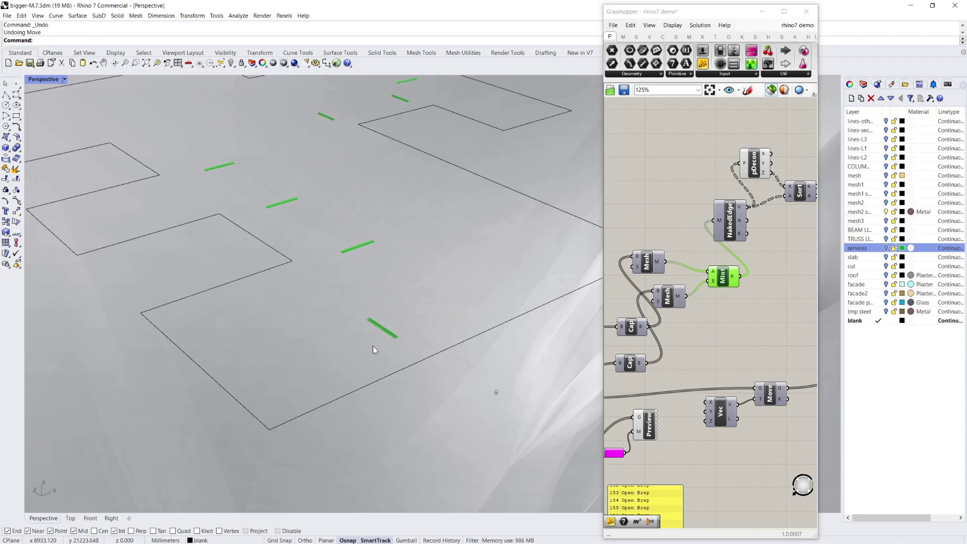
scroll(388, 317, down, 5)
scroll(433, 284, up, 8)
scroll(433, 284, down, 3)
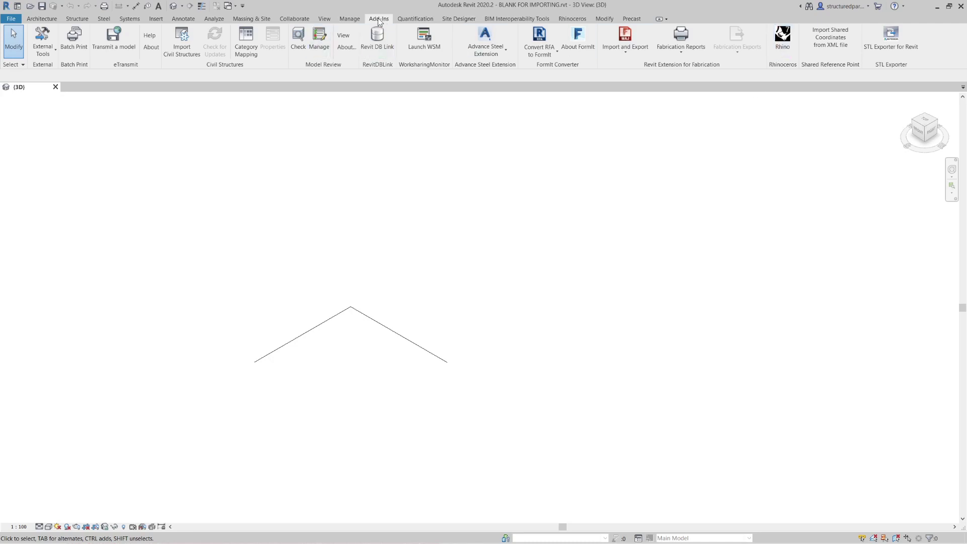
Switch to Revit, start Rhino inside it, and open the recent "portal frame building - revit inside" definition in Grasshopper
click(785, 43)
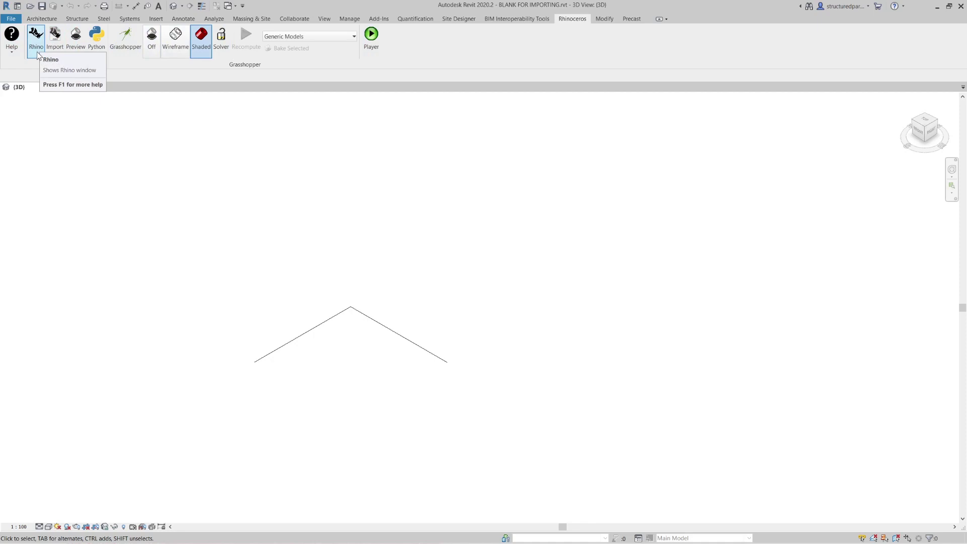
click(129, 40)
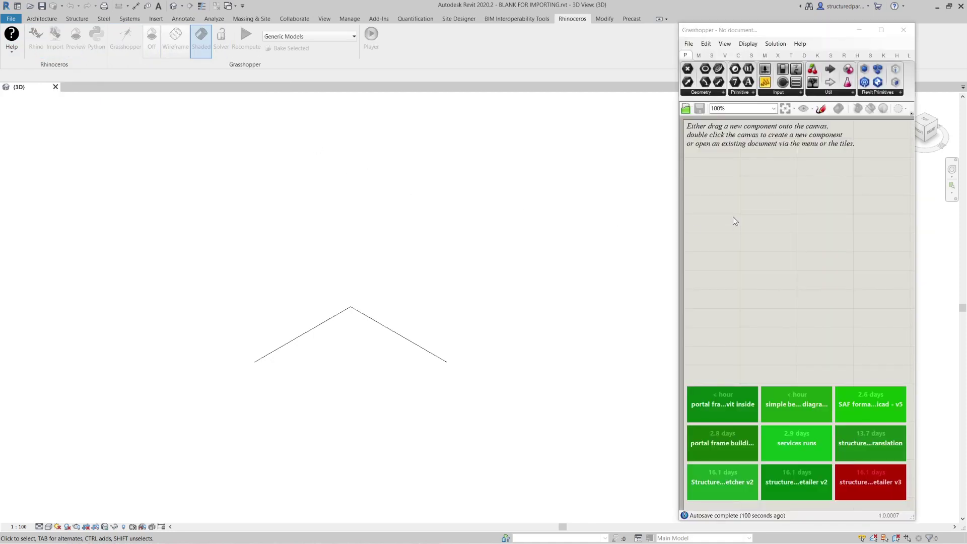
click(715, 400)
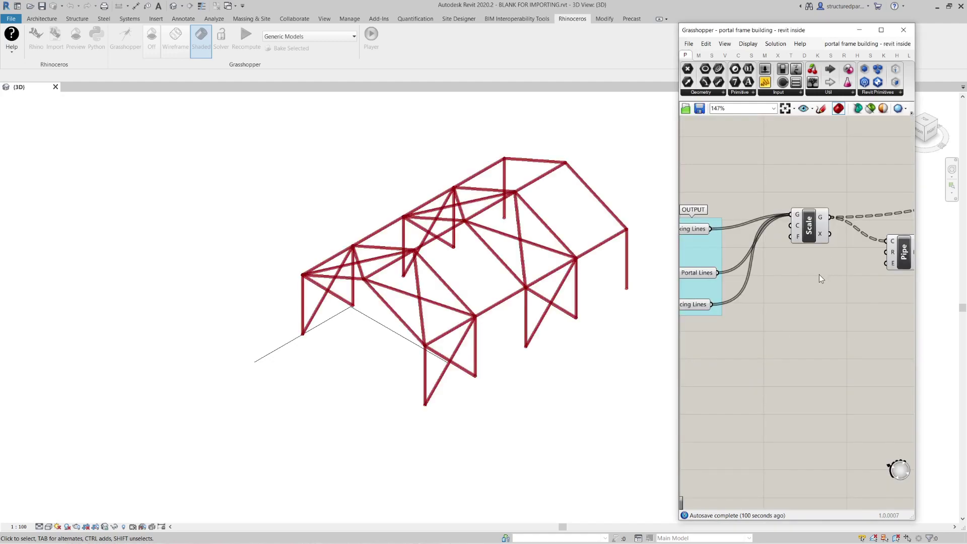
Set the portal frame's wall height to 5553, width to 12031 and apex height to 7968 in the Grasshopper inputs
click(325, 206)
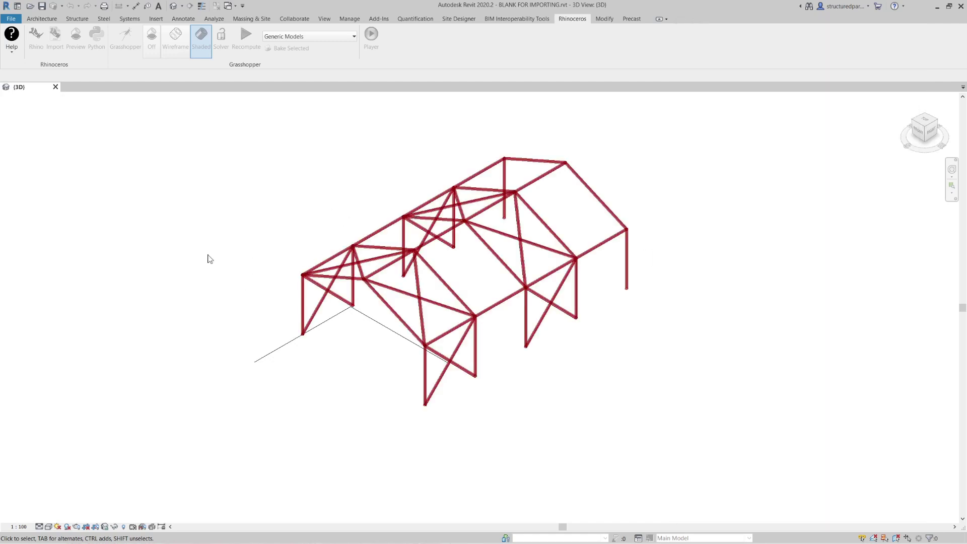
key(alt+Tab)
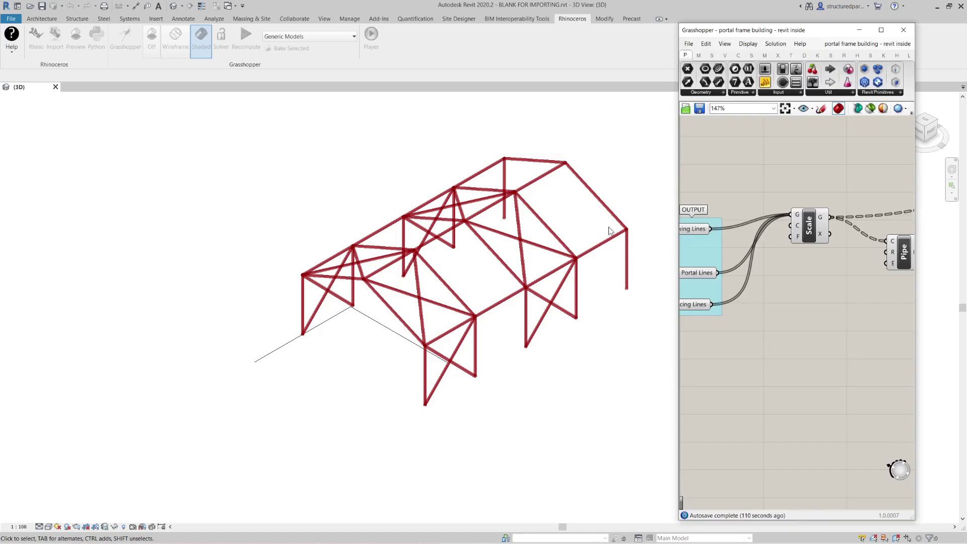
drag(794, 34, 806, 38)
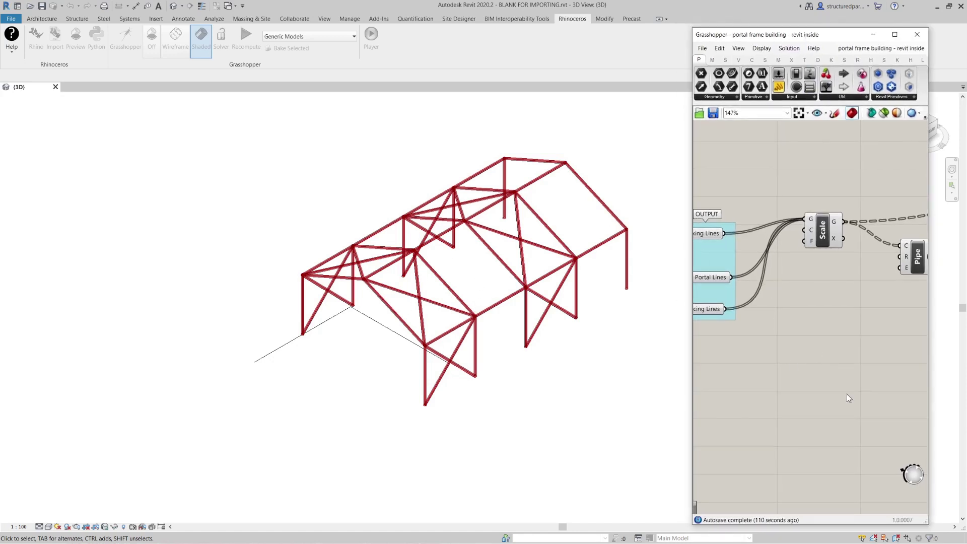
scroll(837, 364, down, 5)
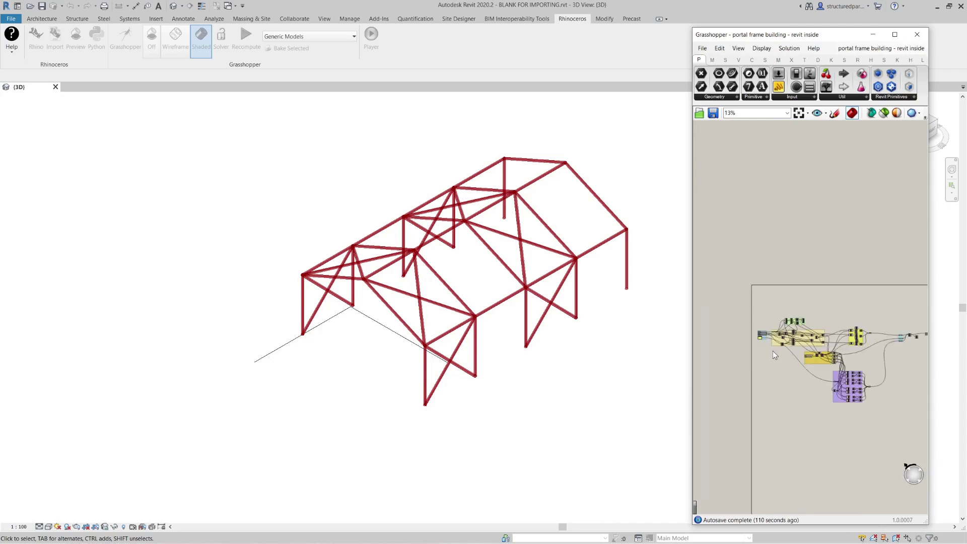
scroll(764, 334, up, 7)
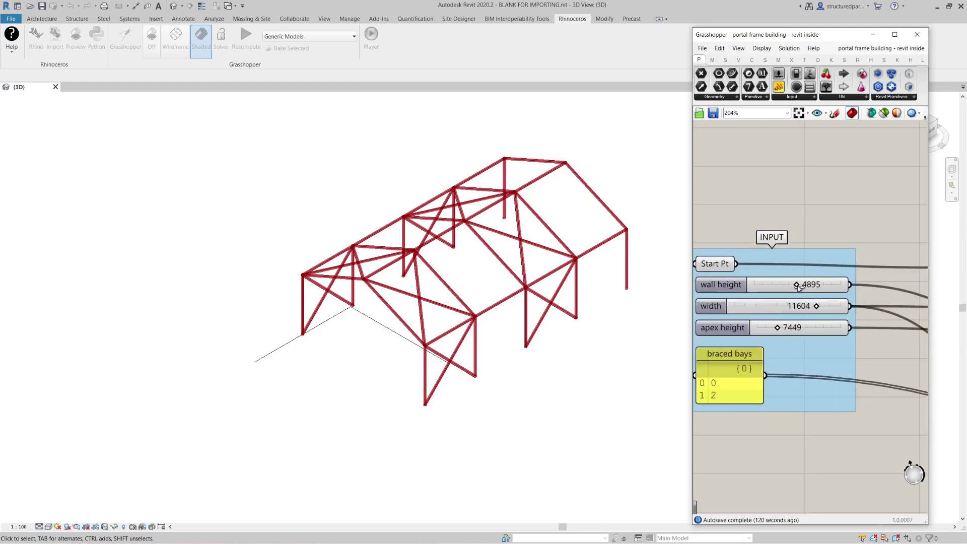
drag(799, 286, 785, 331)
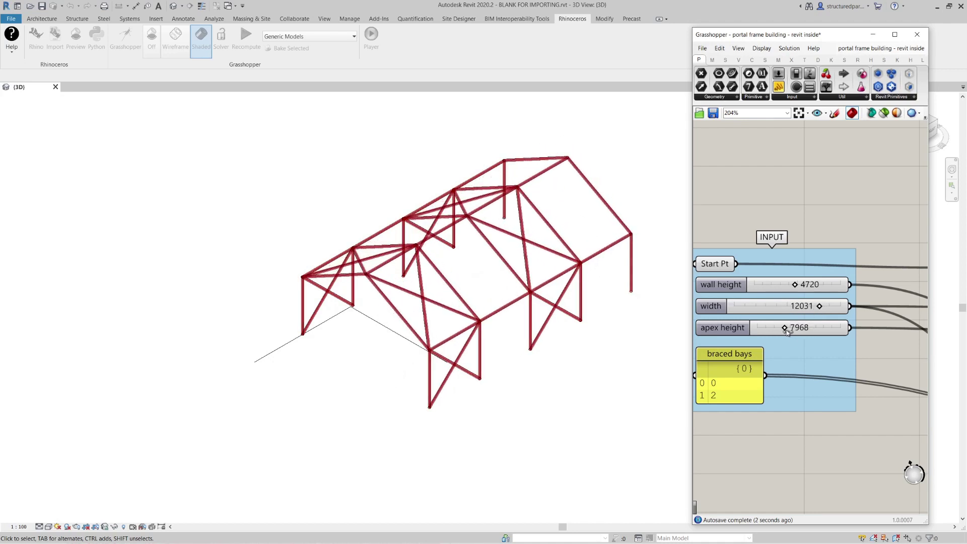
mouse_move(796, 285)
mouse_down()
mouse_move(771, 291)
mouse_move(805, 287)
mouse_up()
Set the braced bays of the portal frame to 0 and 3
double_click(725, 399)
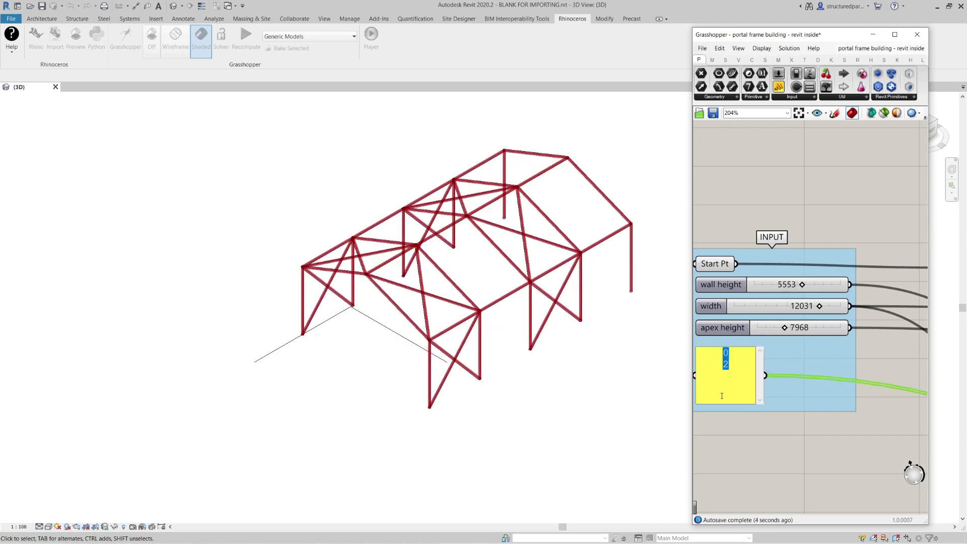
text(0)
key(Return)
text(3)
click(803, 446)
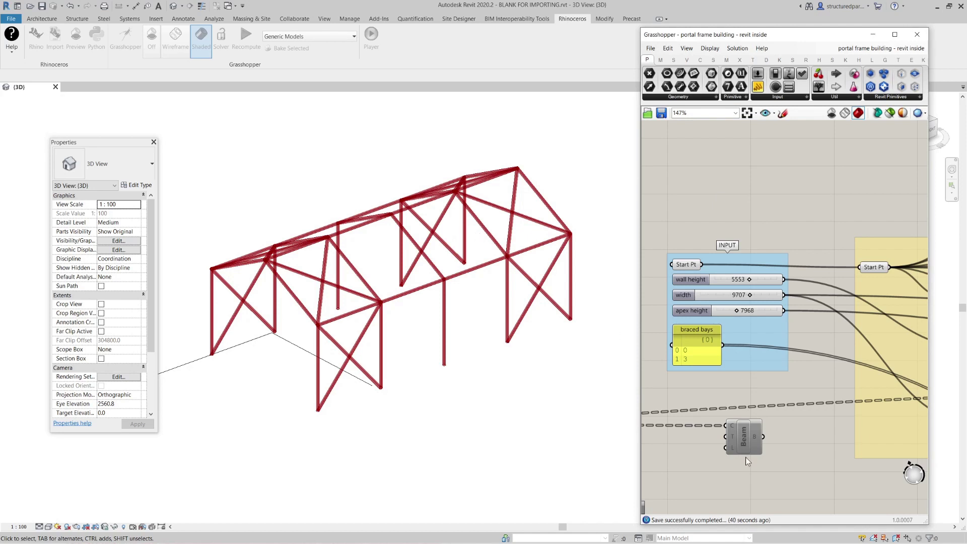
Enable the Add Beam component below the input group so the frame lines create Revit beams
drag(744, 446, 739, 441)
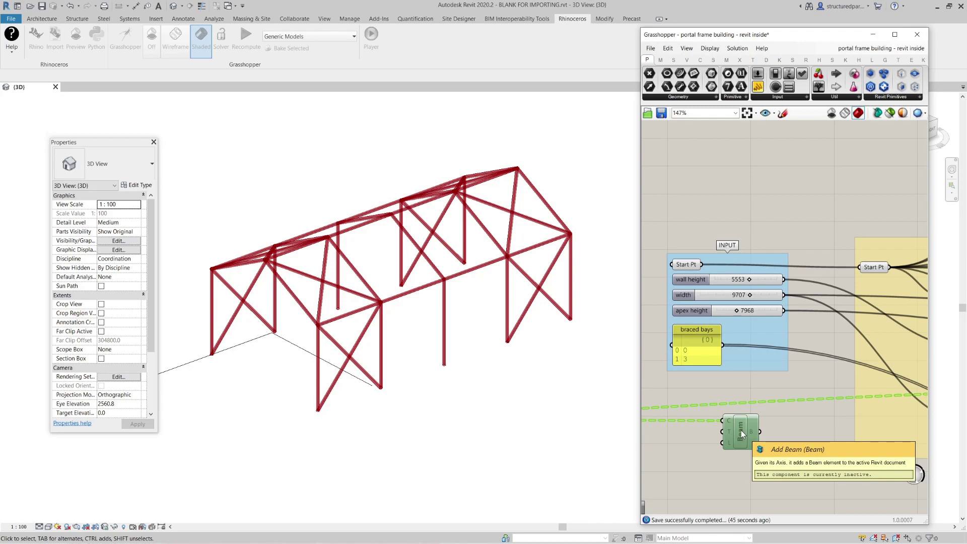
right_click(742, 430)
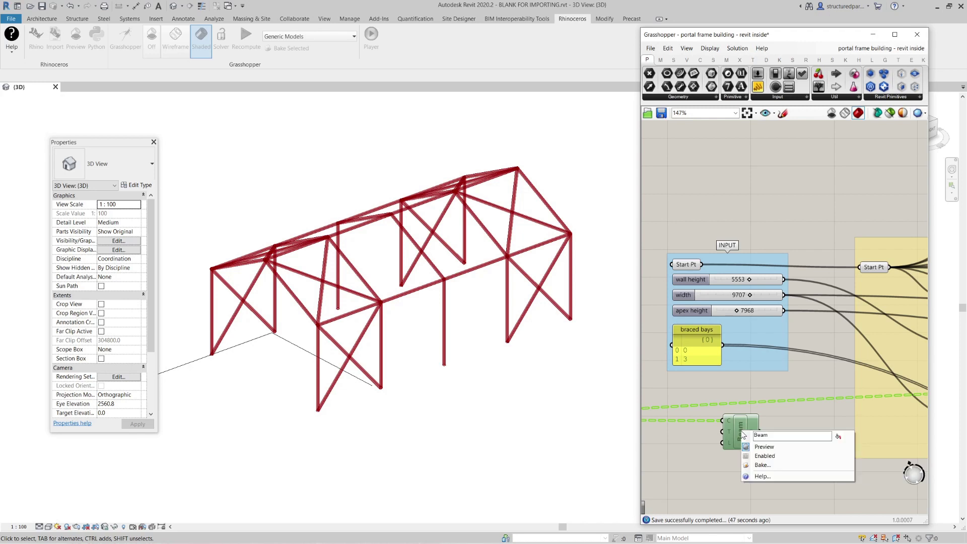
click(762, 456)
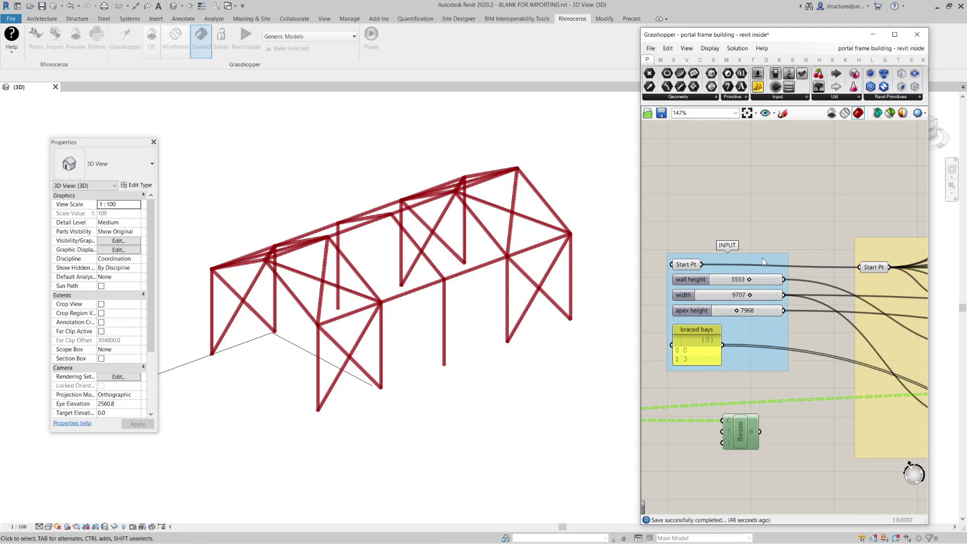
Check the end rafter and the adjoining roof brace of the frame in Revit by selecting each one
click(540, 149)
scroll(541, 202, up, 3)
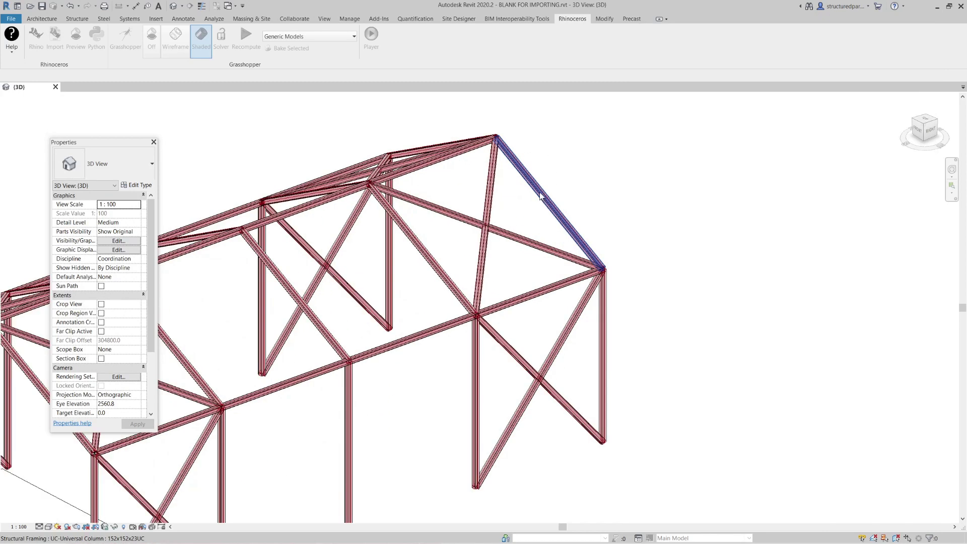
click(541, 197)
click(616, 202)
click(558, 252)
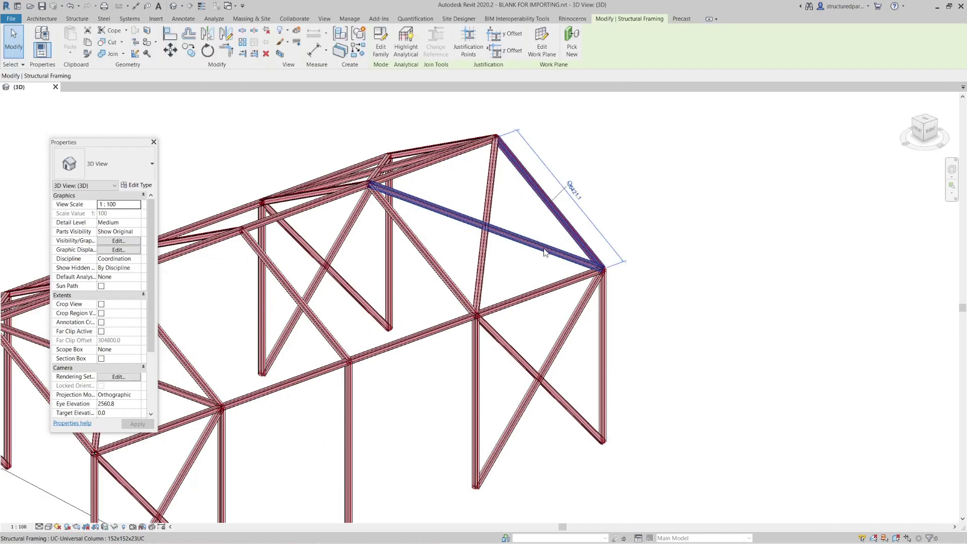
click(649, 234)
Check the eaves beams in the end bay and the neighbouring bay by selecting each one, then clear the selection
click(548, 289)
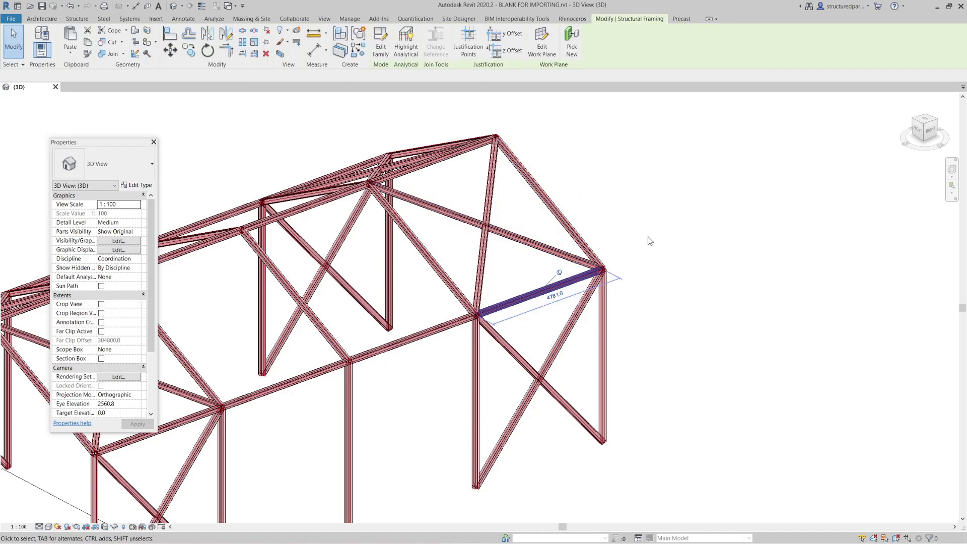
click(649, 237)
scroll(656, 231, down, 3)
scroll(438, 308, up, 2)
click(476, 315)
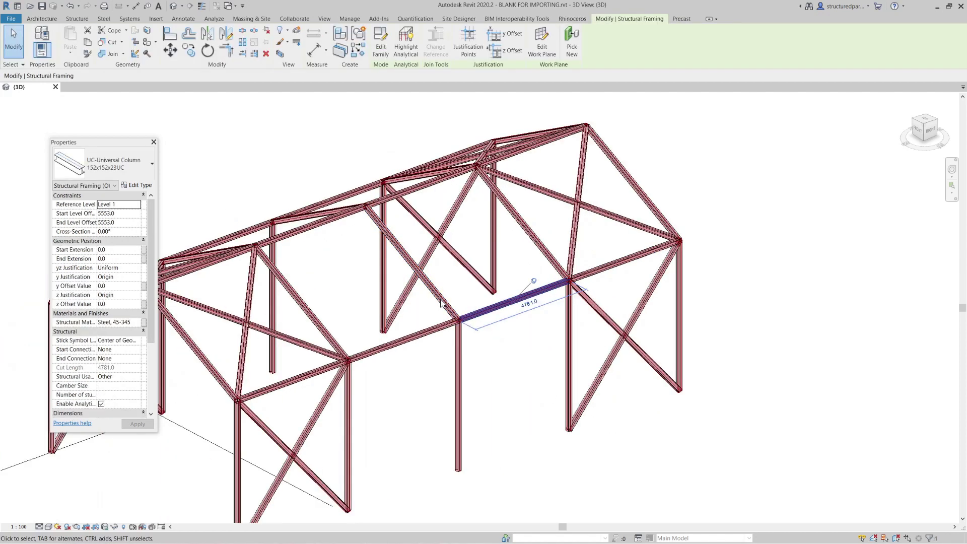
key(Escape)
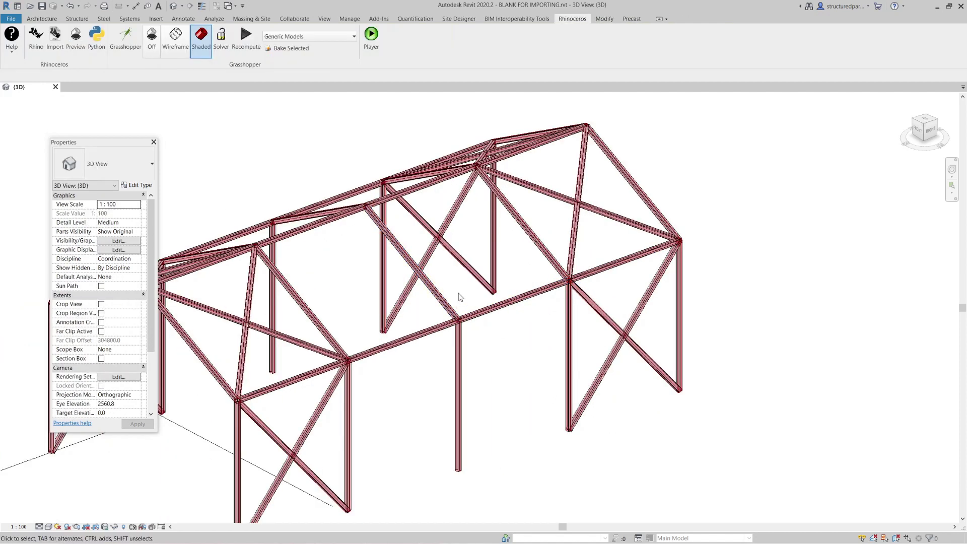
scroll(453, 292, down, 2)
scroll(436, 274, up, 1)
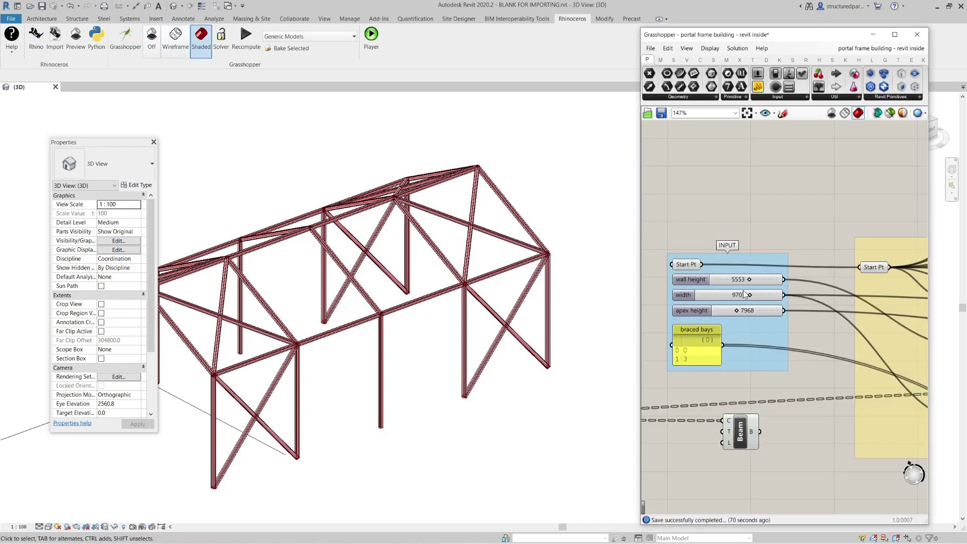
Set the portal frame's width to 11555 and its wall height to 6221
mouse_move(751, 296)
mouse_down()
mouse_move(727, 296)
mouse_move(765, 296)
mouse_move(731, 281)
mouse_move(758, 280)
mouse_up()
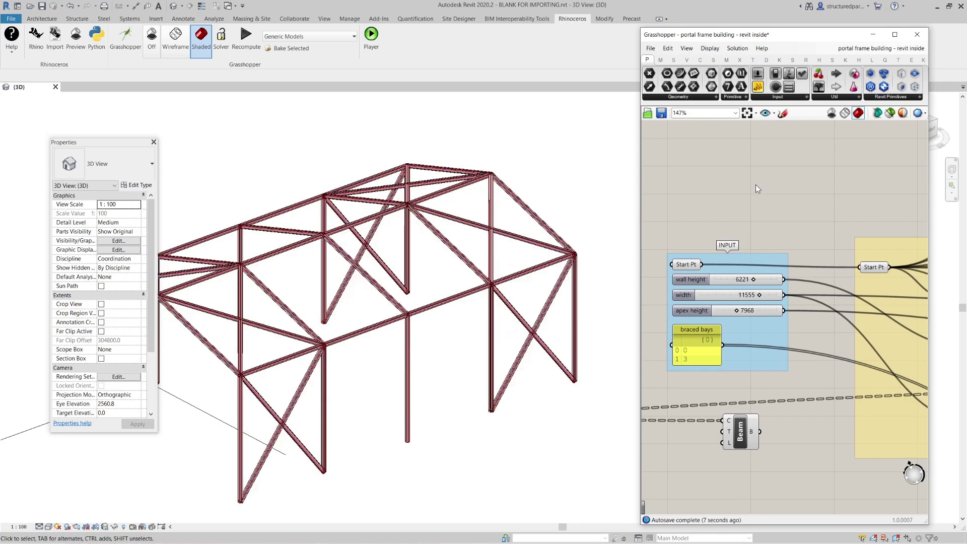
scroll(783, 267, down, 1)
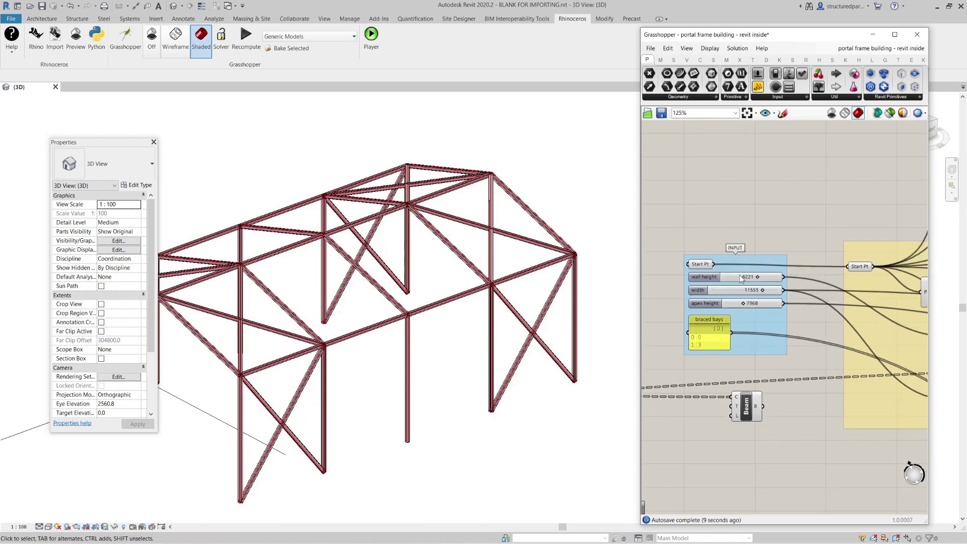
scroll(744, 278, up, 1)
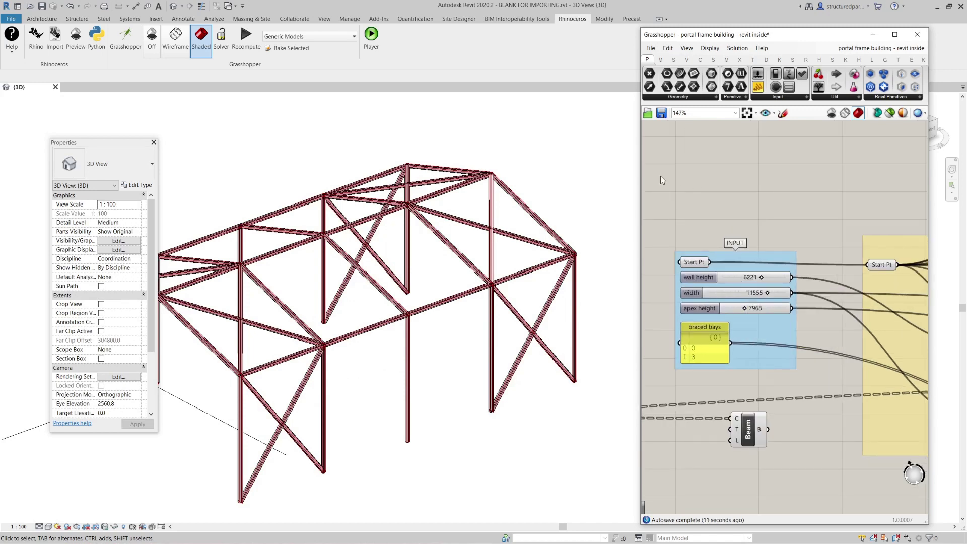
Check the updated end rafter of the frame in Revit by selecting it, then clear the selection
click(535, 218)
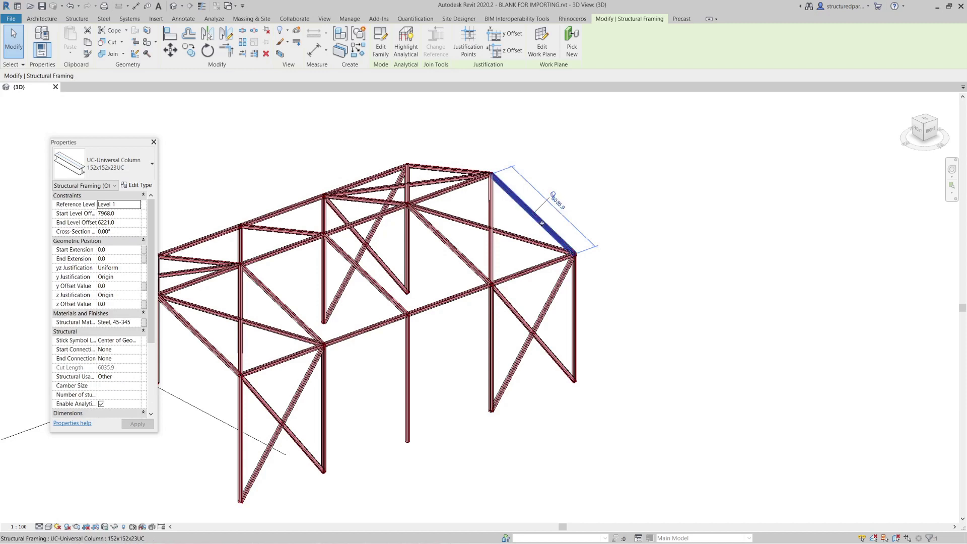
drag(555, 194, 605, 169)
click(604, 168)
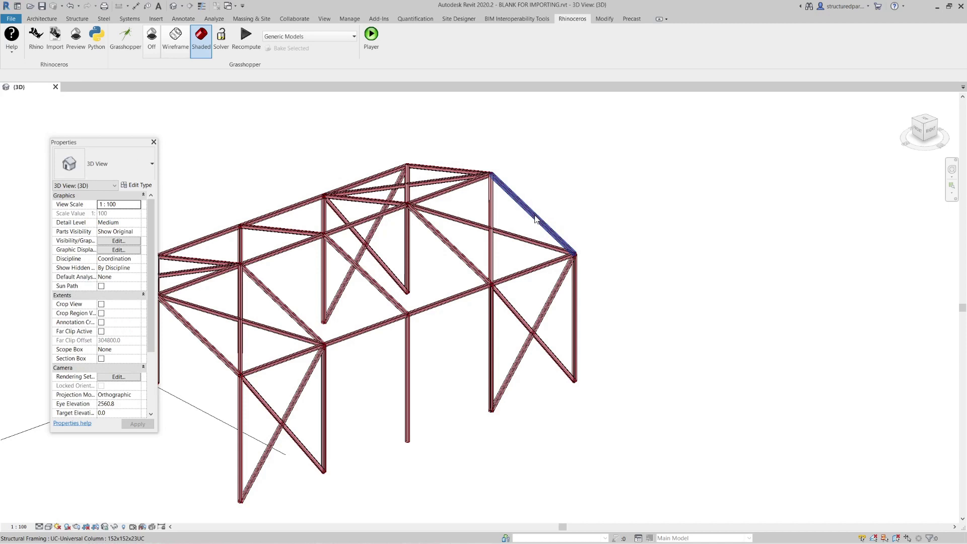
click(544, 223)
click(406, 141)
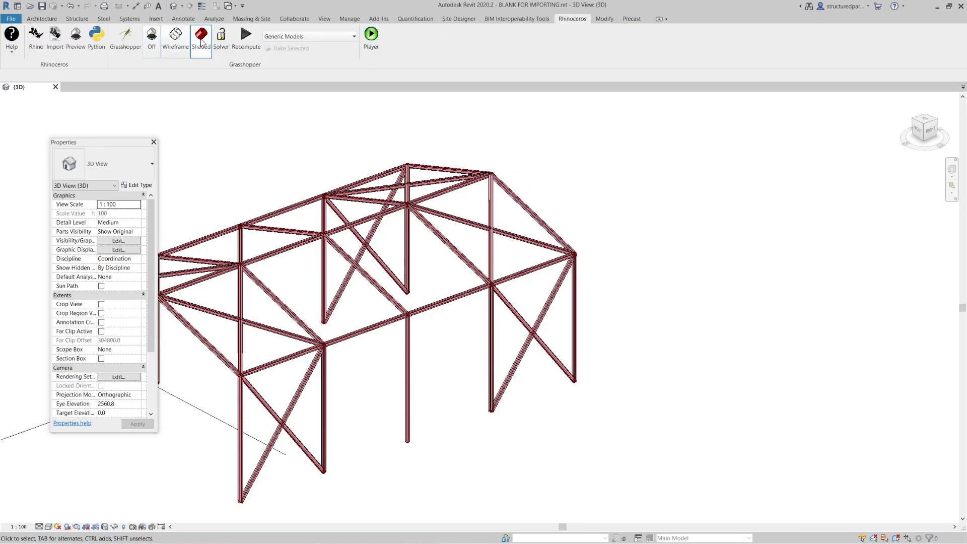
Bring the Grasshopper definition back up and disable its Beam component
click(125, 38)
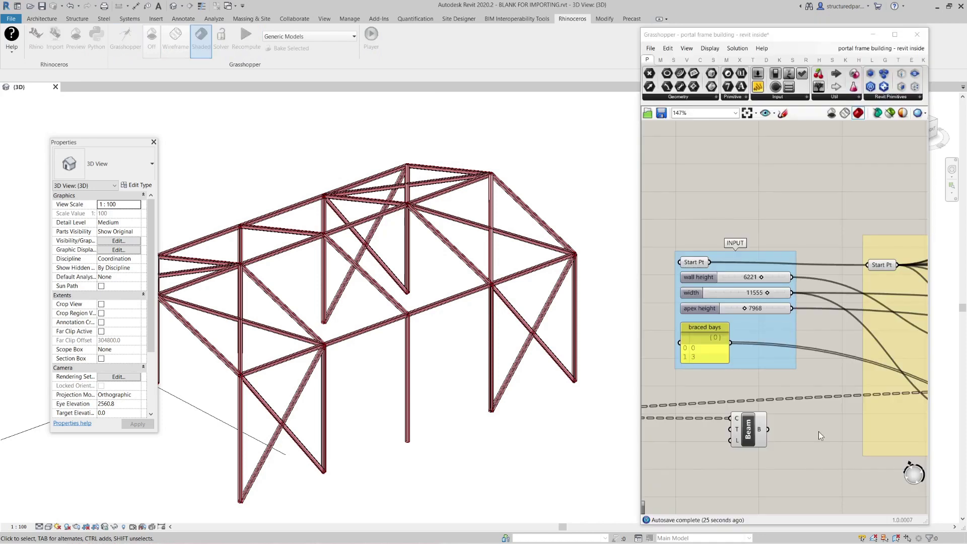
click(760, 431)
right_click(749, 426)
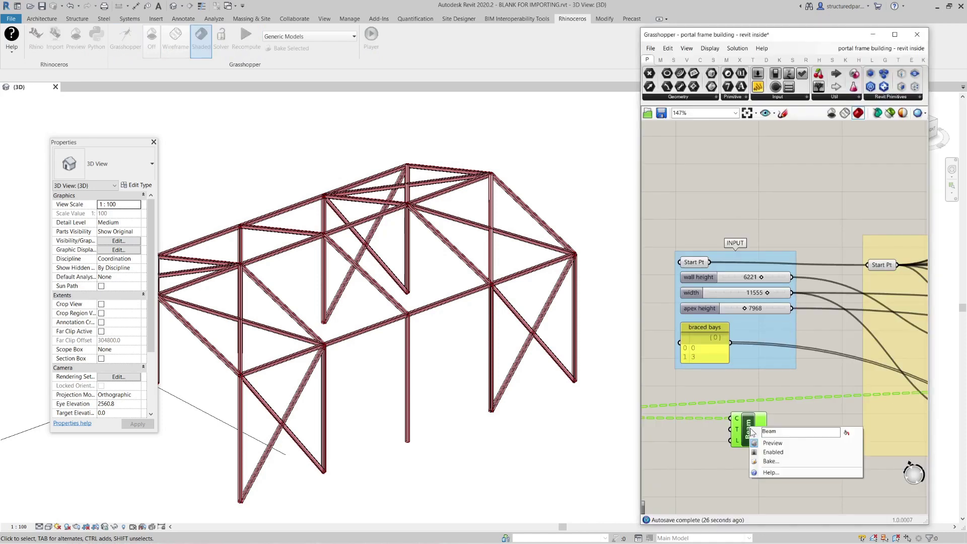
click(777, 456)
click(728, 213)
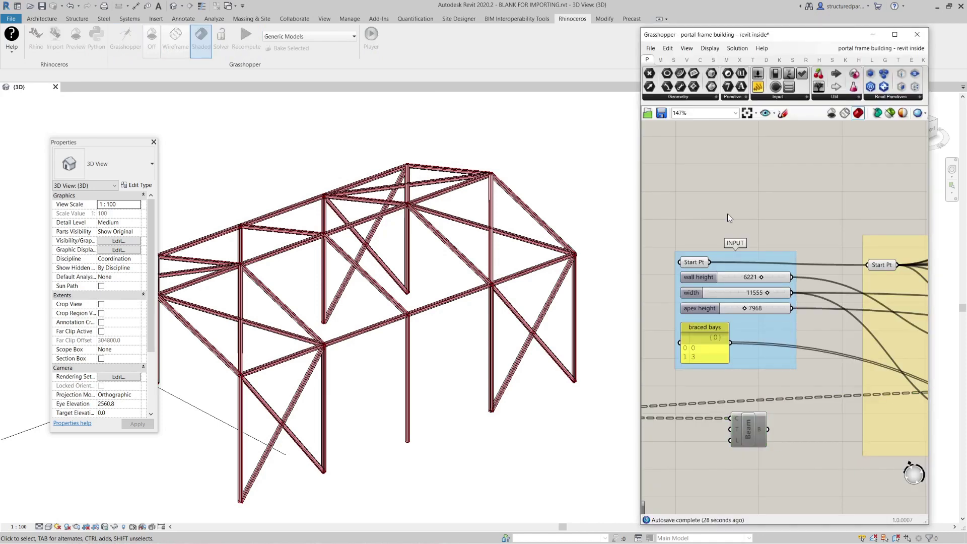
Select the end rafter in the Revit view and move it clear of the frame
click(574, 182)
click(532, 211)
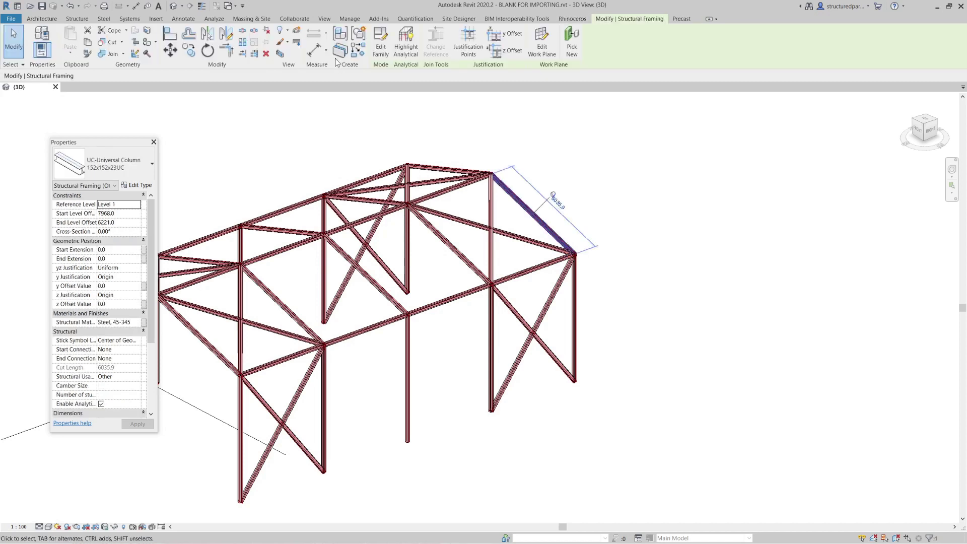
click(560, 157)
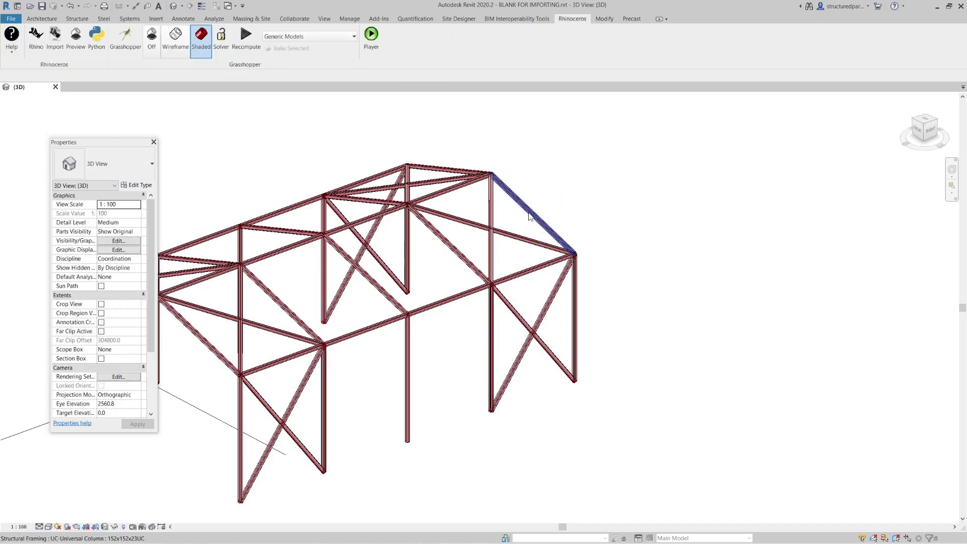
drag(529, 213, 593, 182)
click(701, 182)
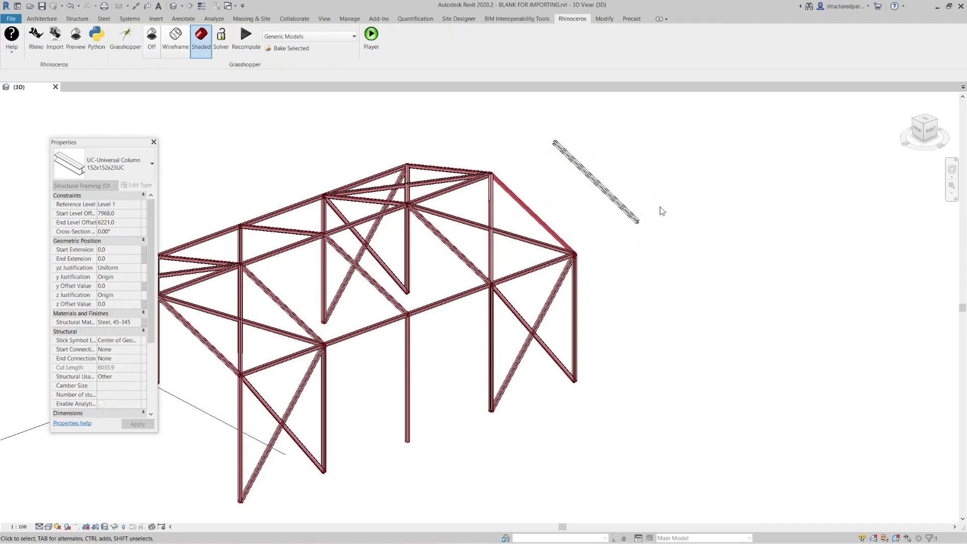
Select the detached rafter and pull its lower end further away from the frame, then clear the selection
click(617, 205)
click(701, 211)
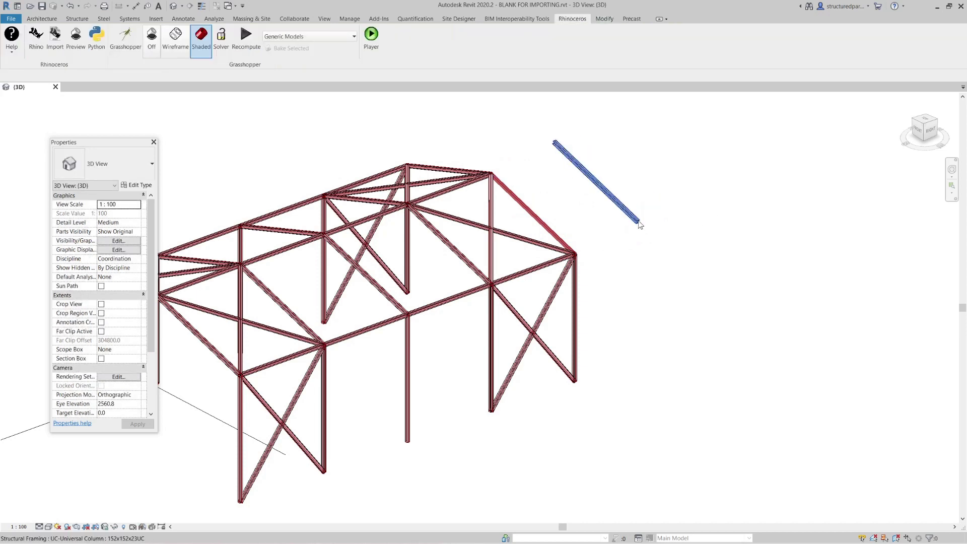
click(639, 221)
drag(639, 221, 698, 276)
click(788, 211)
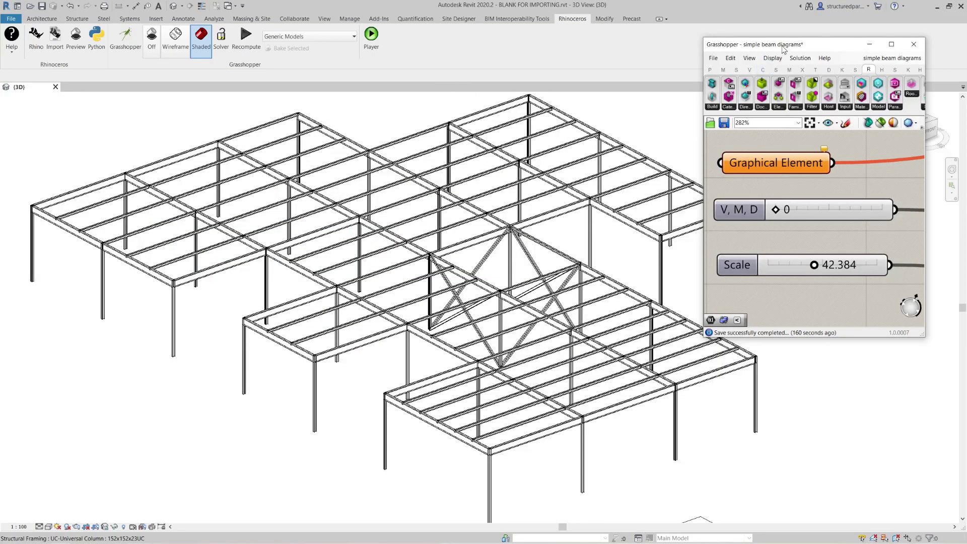
Assign the end beam of the nearest bay in the Revit model as the single Graphical Element of the beam diagram definition
drag(785, 47, 786, 44)
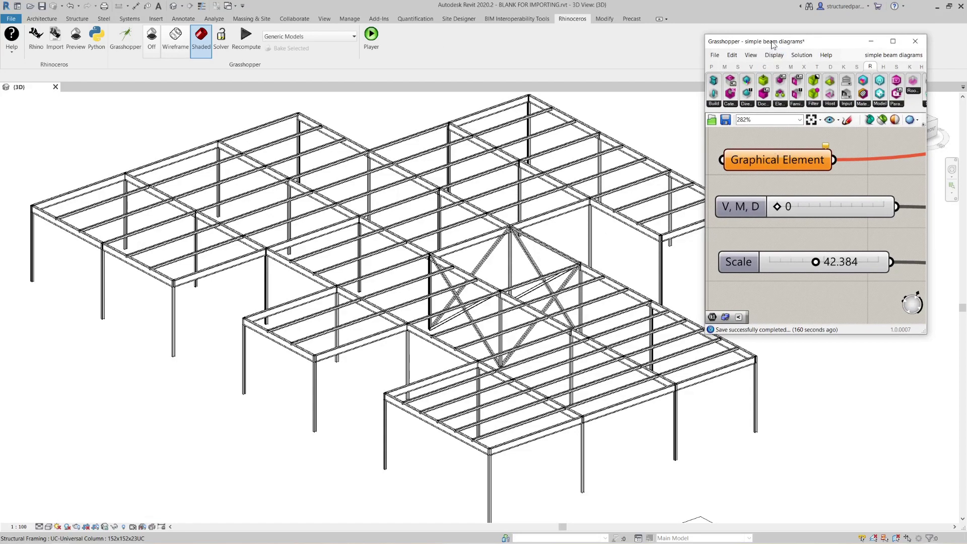
drag(774, 45, 768, 48)
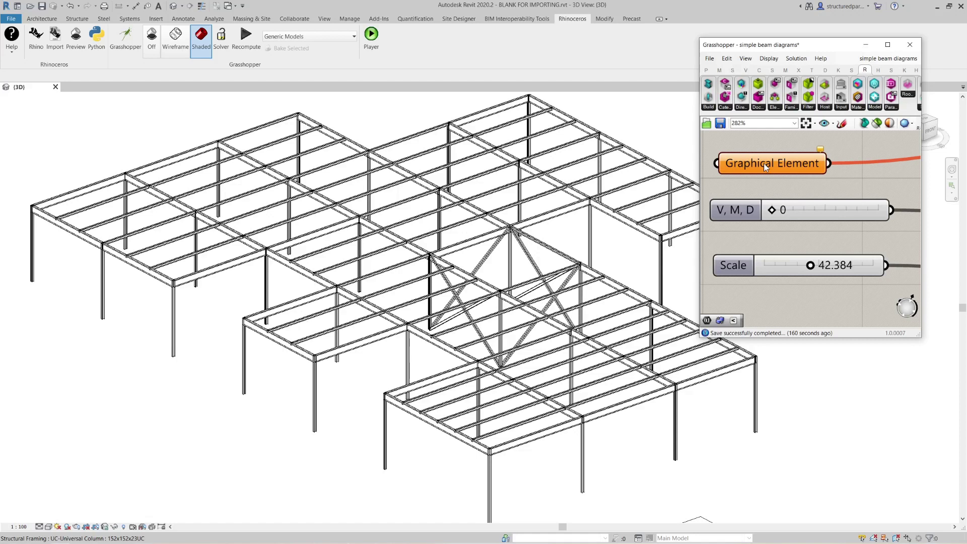
mouse_move(766, 167)
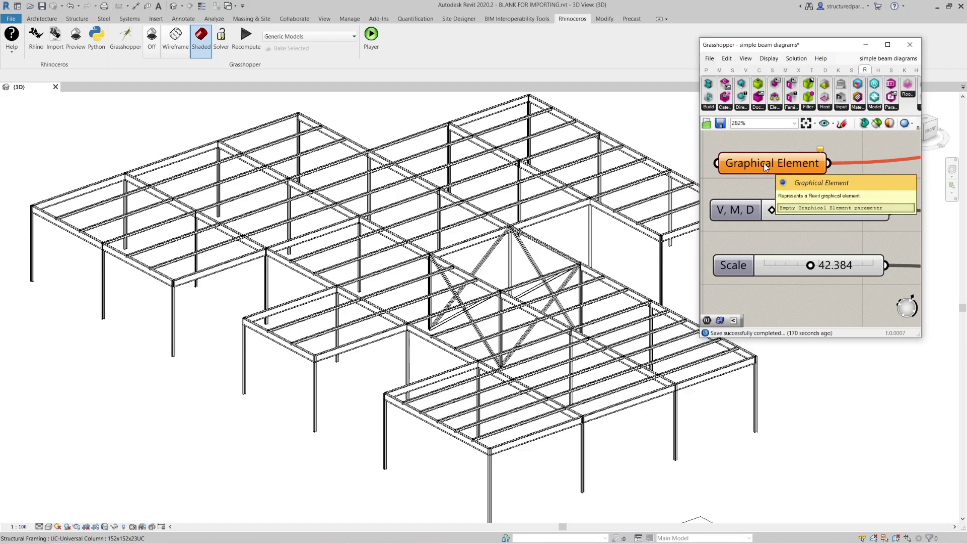
right_click(766, 168)
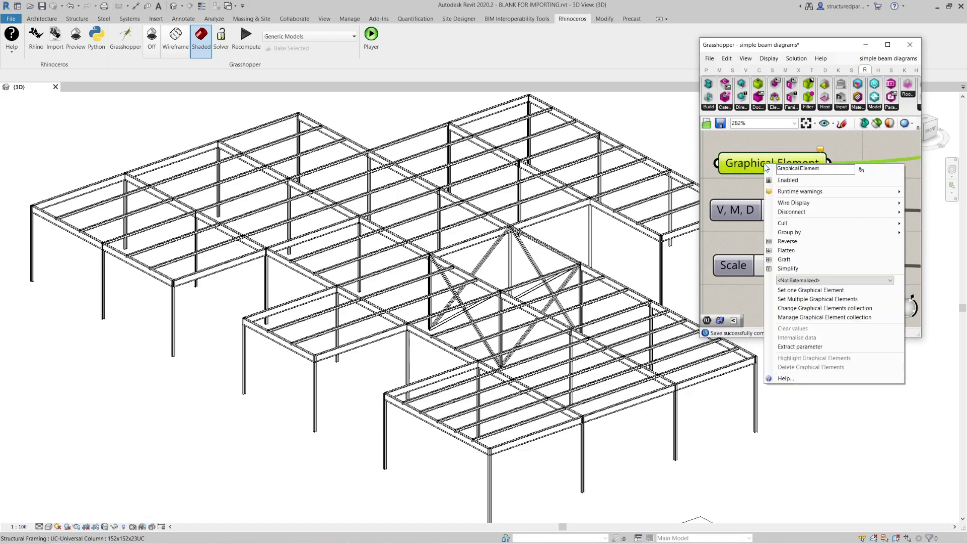
click(823, 294)
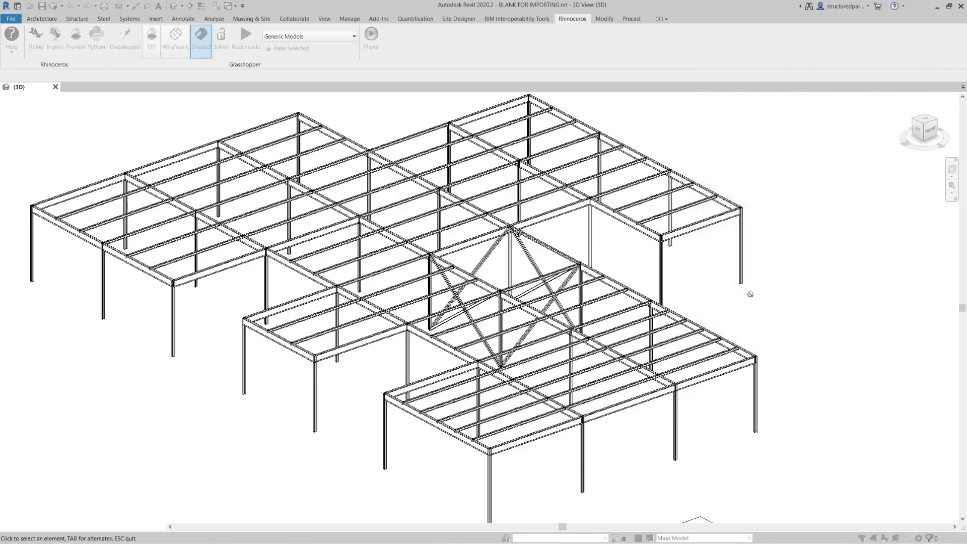
click(413, 413)
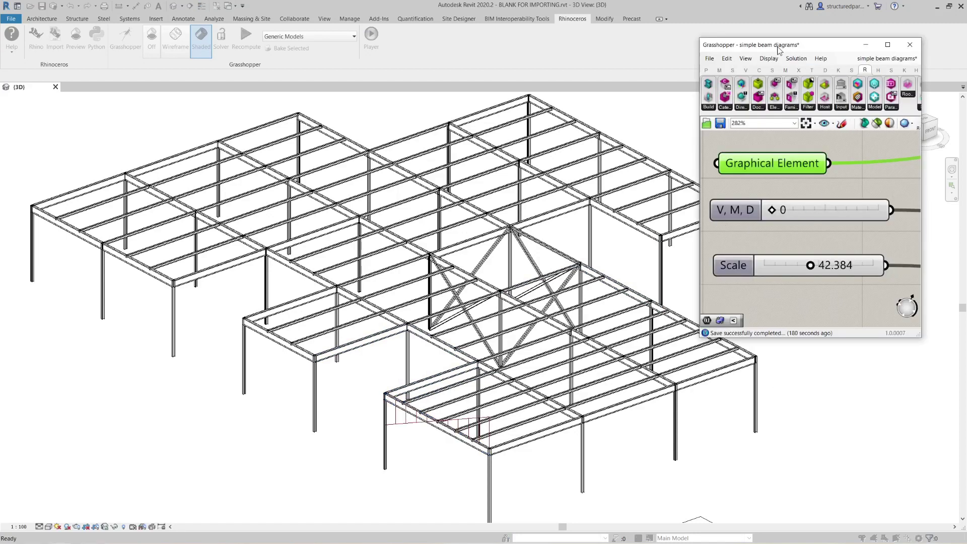
click(860, 177)
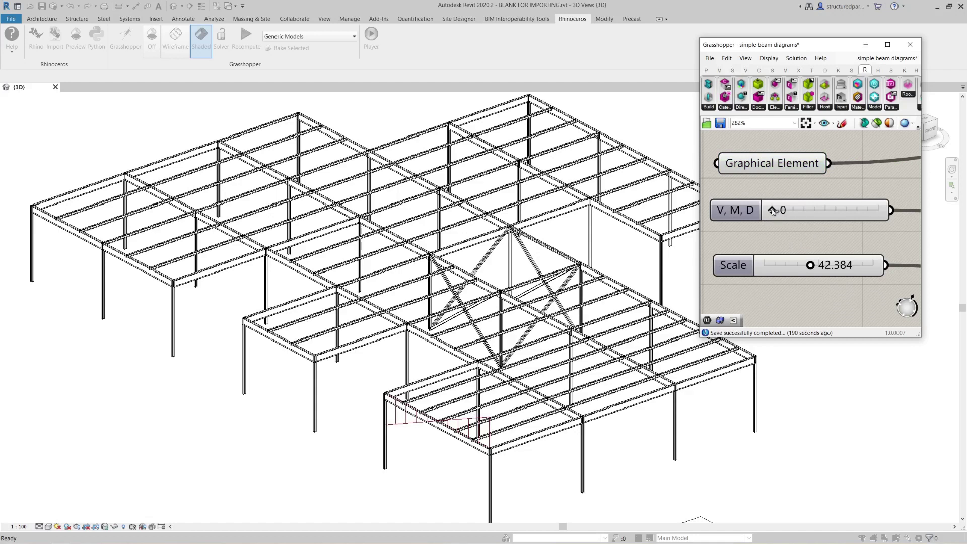
Switch the V, M, D selector to 2, reduce the diagram Scale to 10.716, and set V, M, D to 1
drag(772, 210, 862, 212)
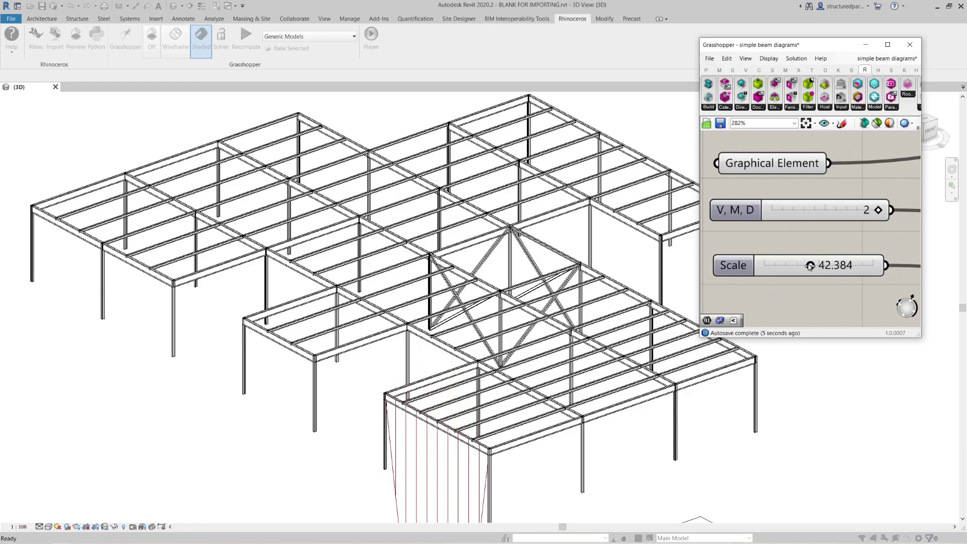
drag(810, 265, 776, 267)
drag(876, 214, 804, 210)
Assign three beams around the bays beside the bracing as multiple Graphical Elements, and set V, M, D to 2
right_click(762, 170)
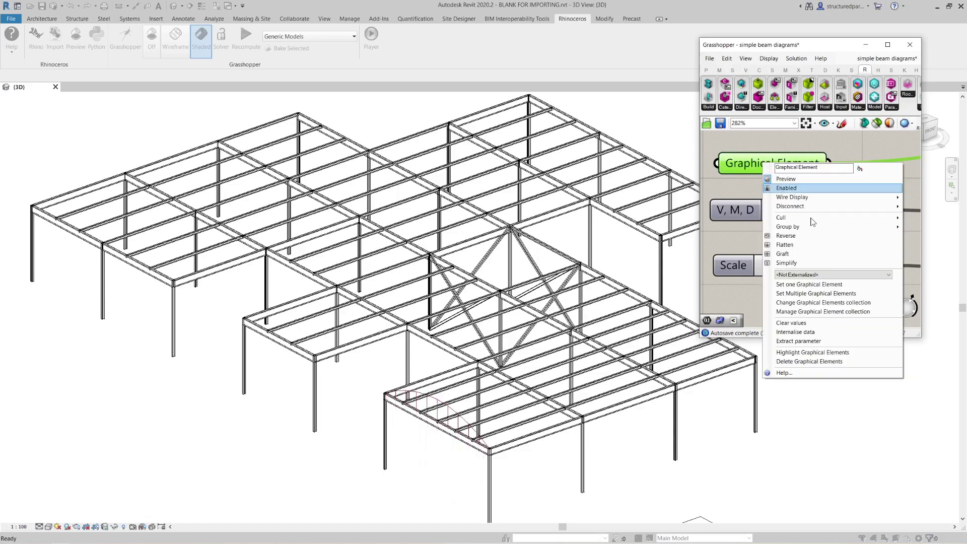
click(816, 293)
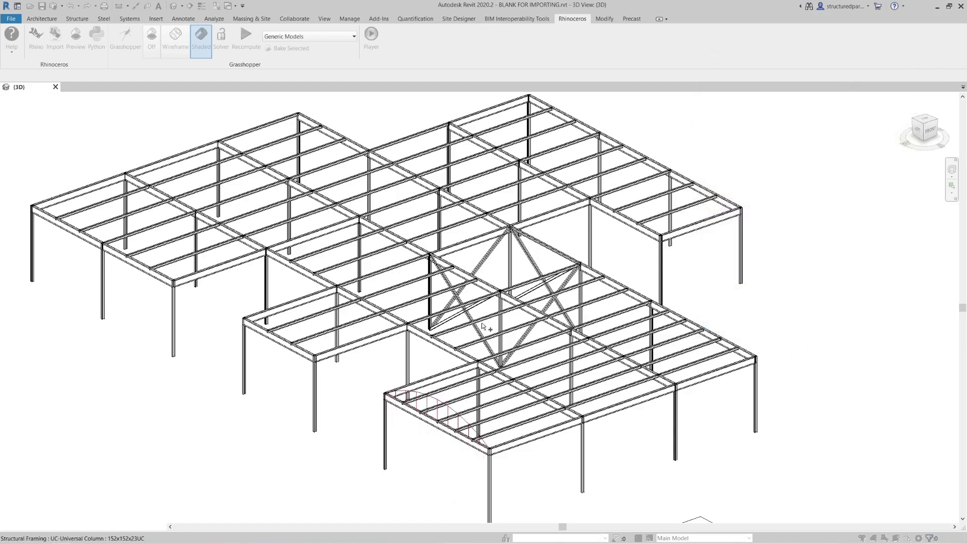
click(378, 336)
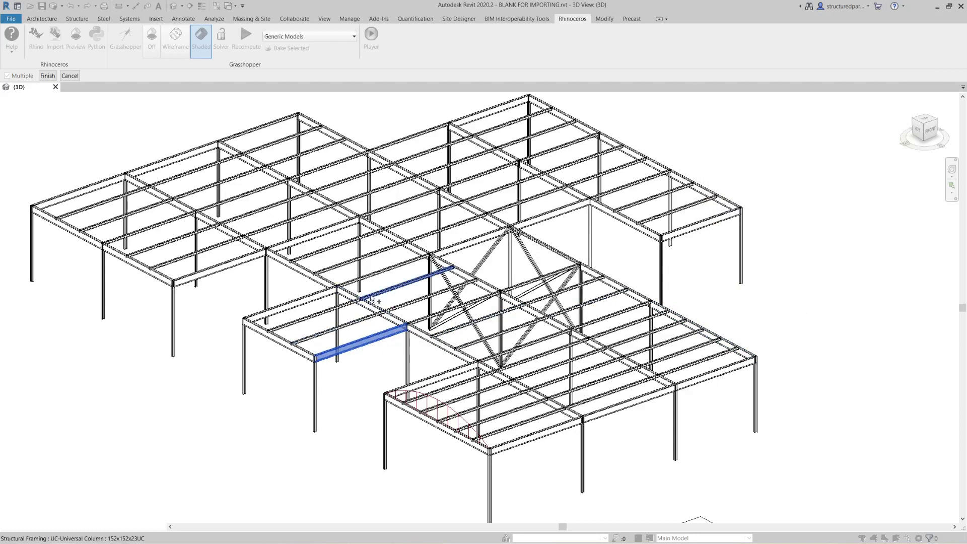
click(373, 306)
click(396, 236)
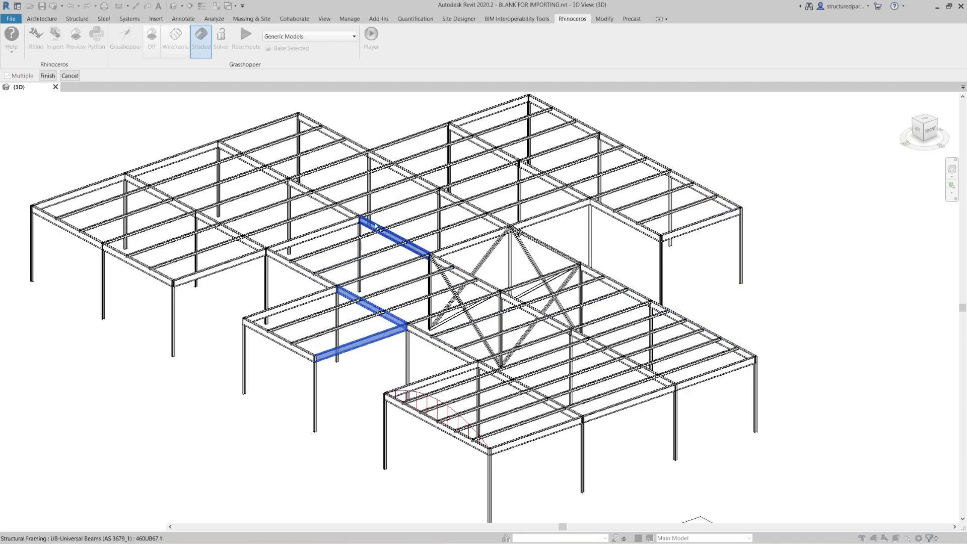
click(50, 76)
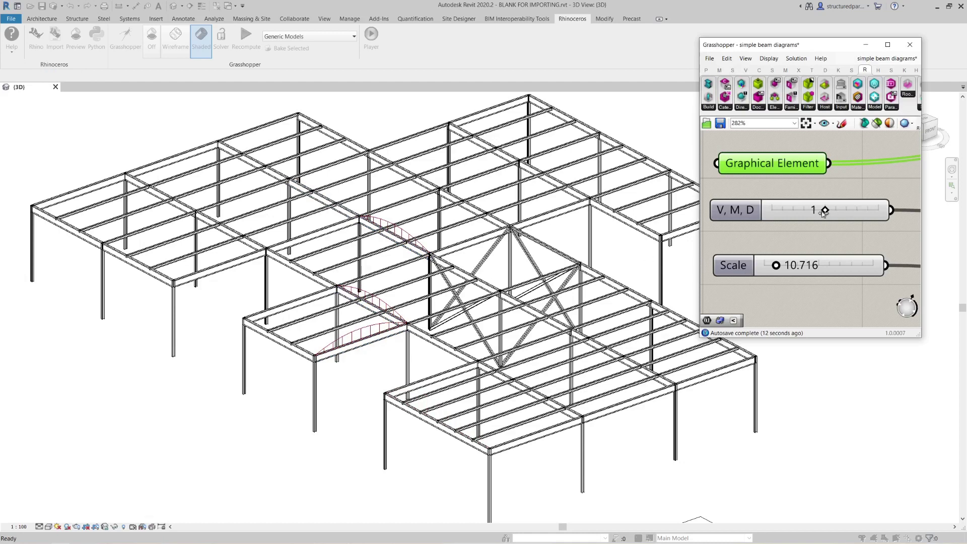
drag(825, 211, 863, 212)
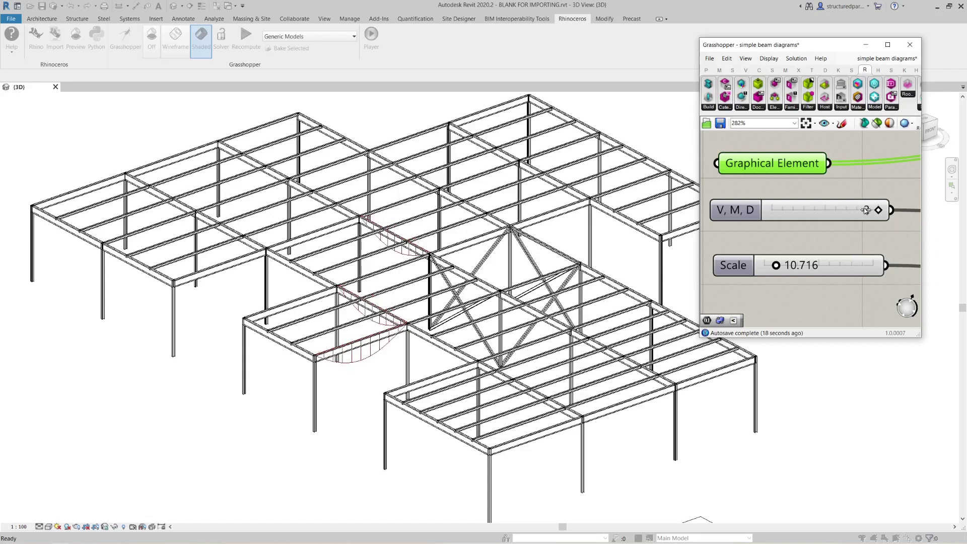
click(863, 187)
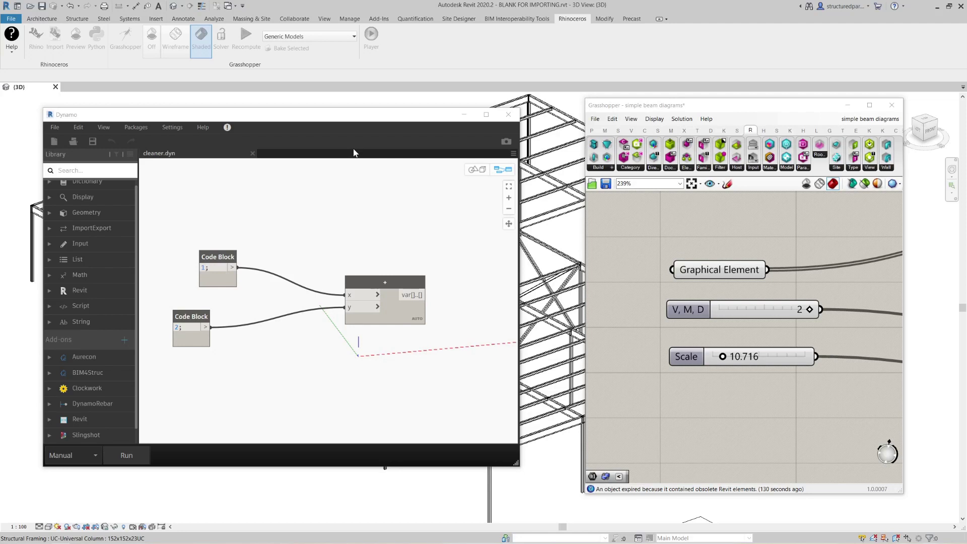
Bring Grasshopper back up and arrange it side by side with the Dynamo window over the Revit model for comparison
drag(362, 119, 354, 130)
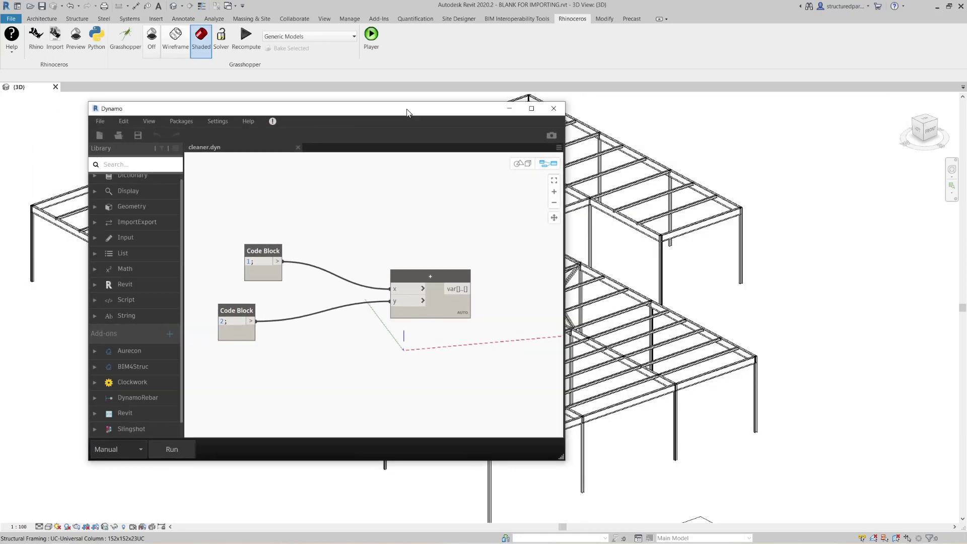
drag(407, 112, 355, 125)
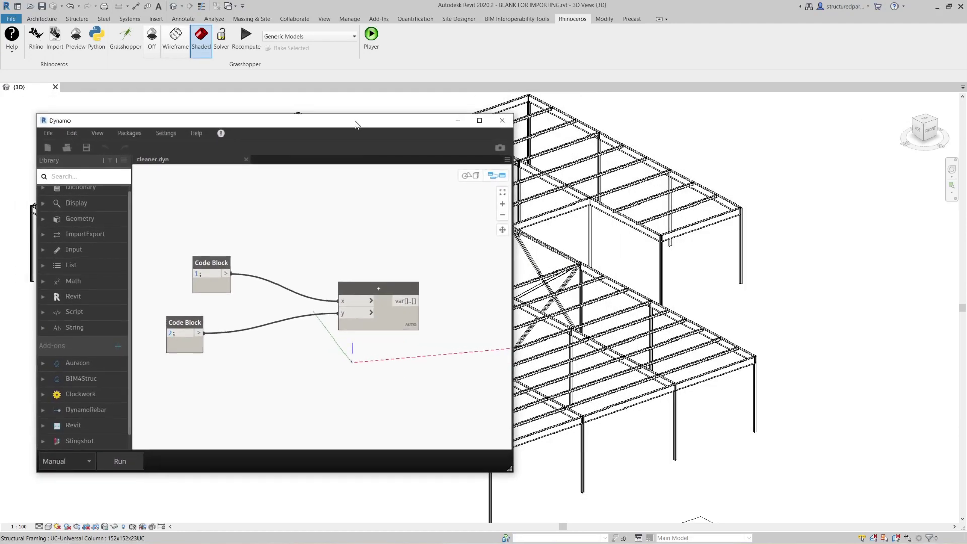
click(312, 8)
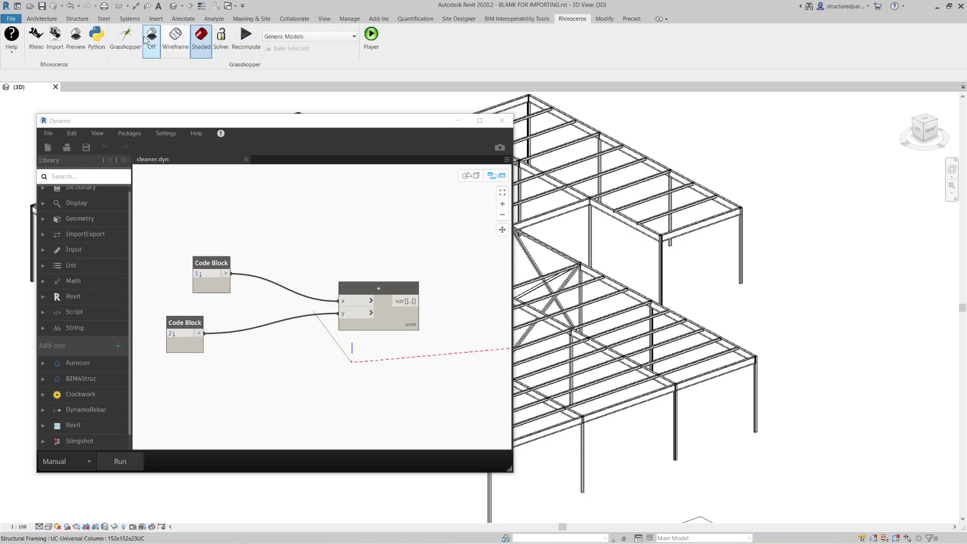
click(126, 37)
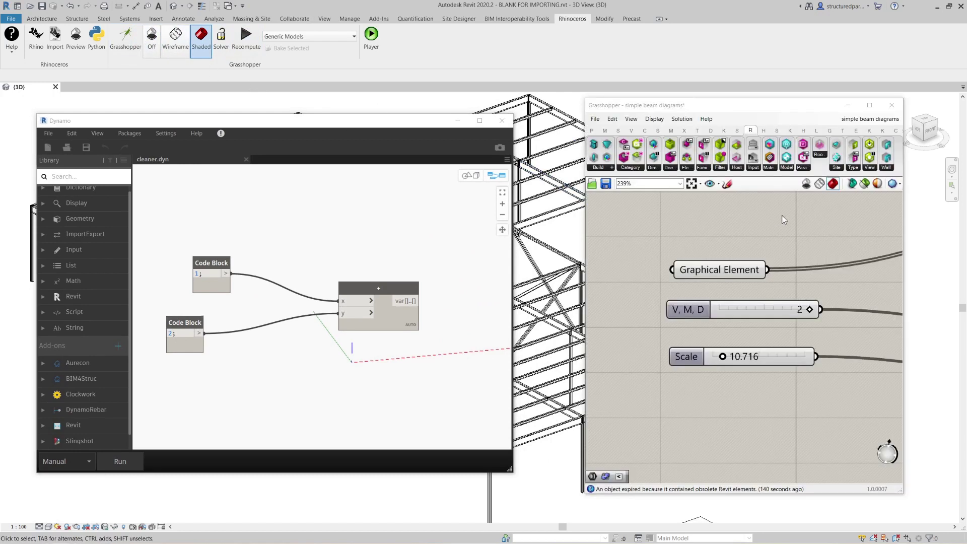
mouse_move(699, 110)
mouse_down()
mouse_move(710, 105)
mouse_move(714, 120)
mouse_up()
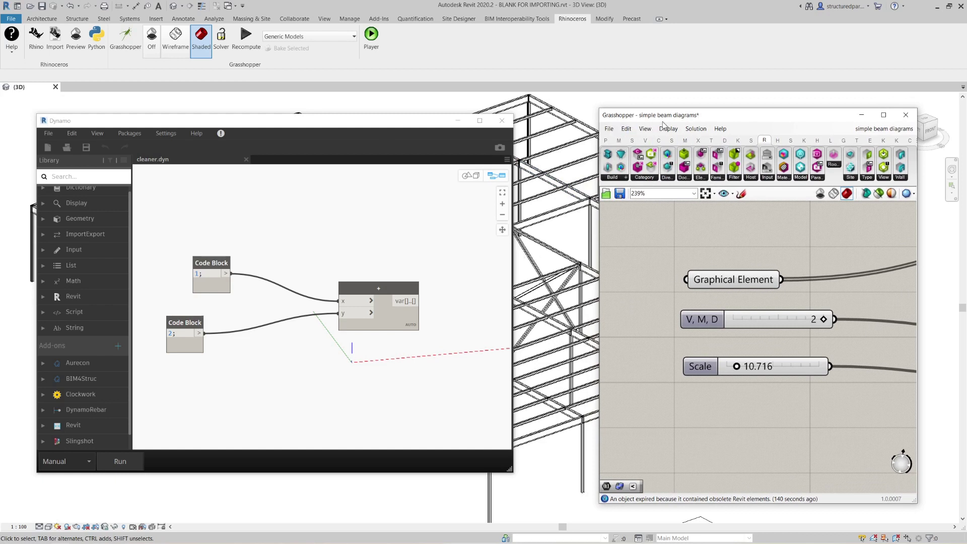
drag(775, 120, 767, 112)
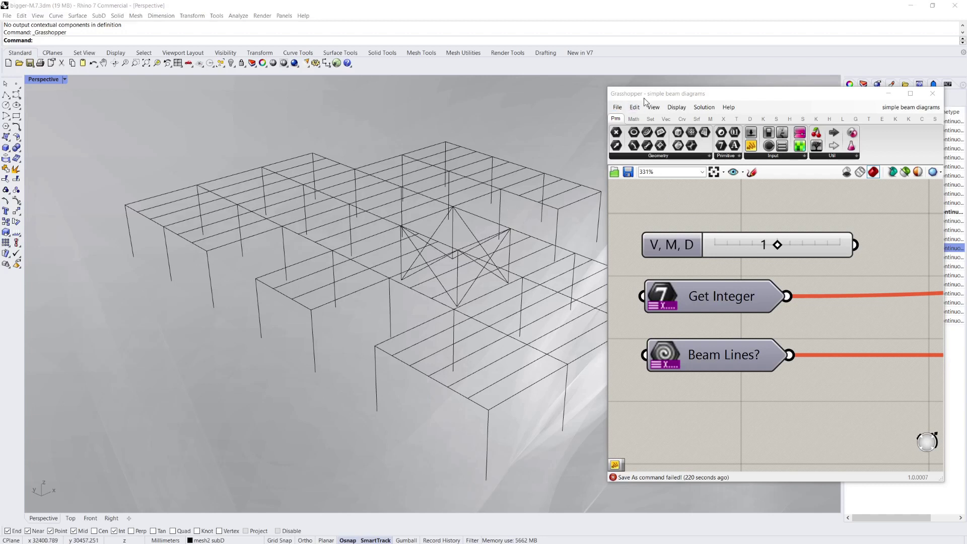
Save the simple beam diagrams definition with its Get Integer and Beam Lines? inputs, and minimise Grasshopper to reveal the Rhino model
click(833, 156)
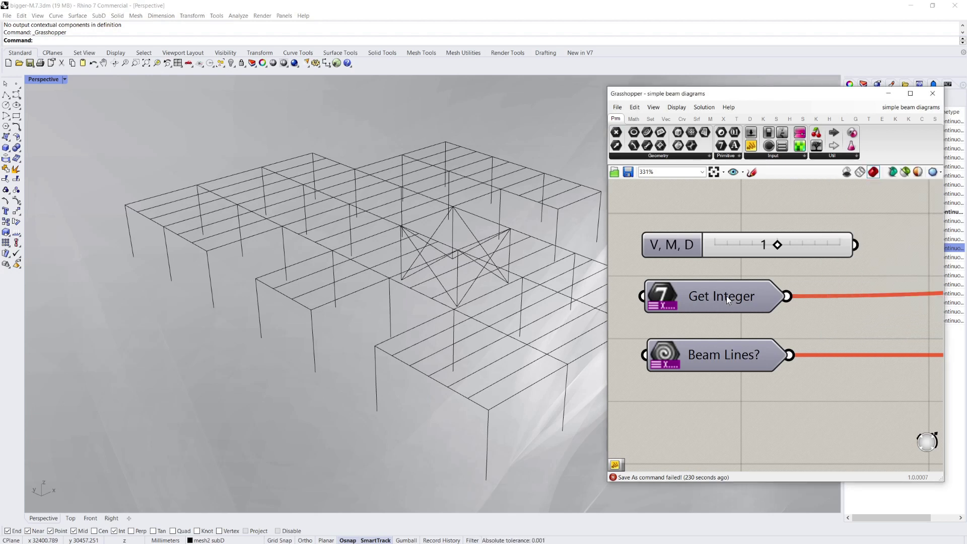
mouse_move(727, 294)
click(628, 172)
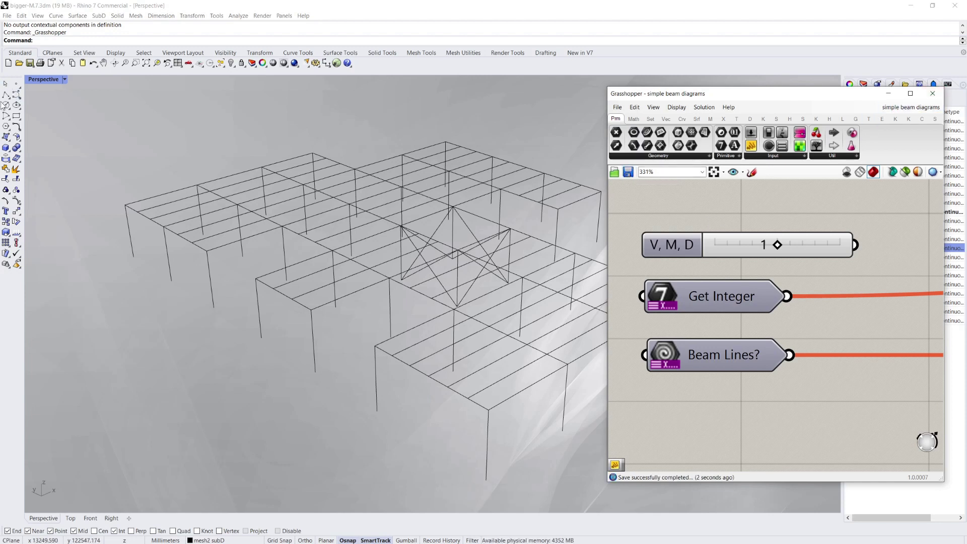
click(888, 93)
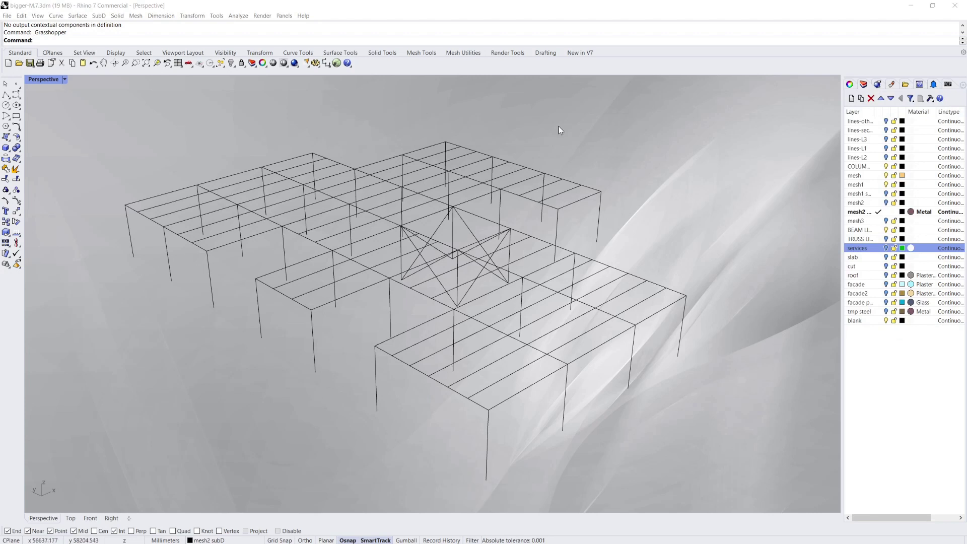
click(562, 171)
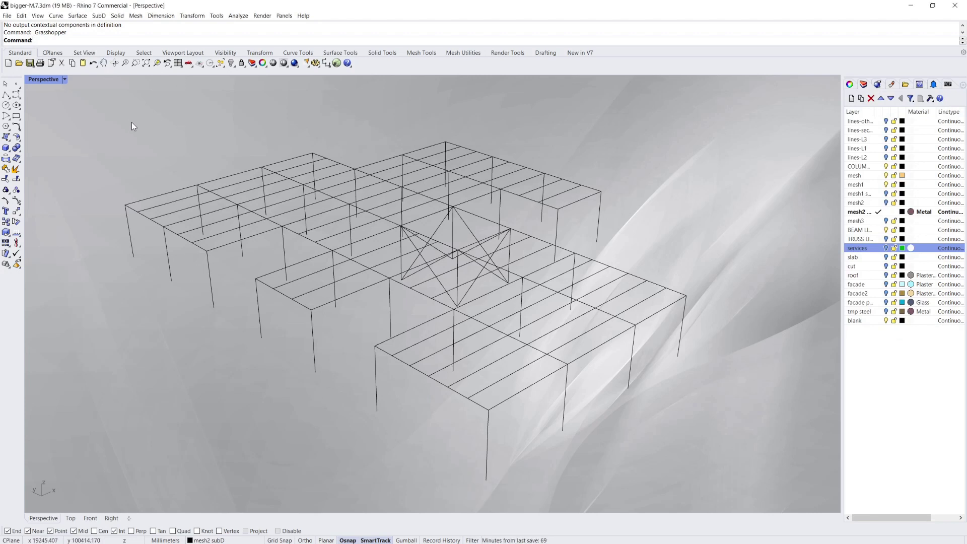
Run the GrasshopperPlayer command on the file simple beam diagrams.gh
text(Grasshopper)
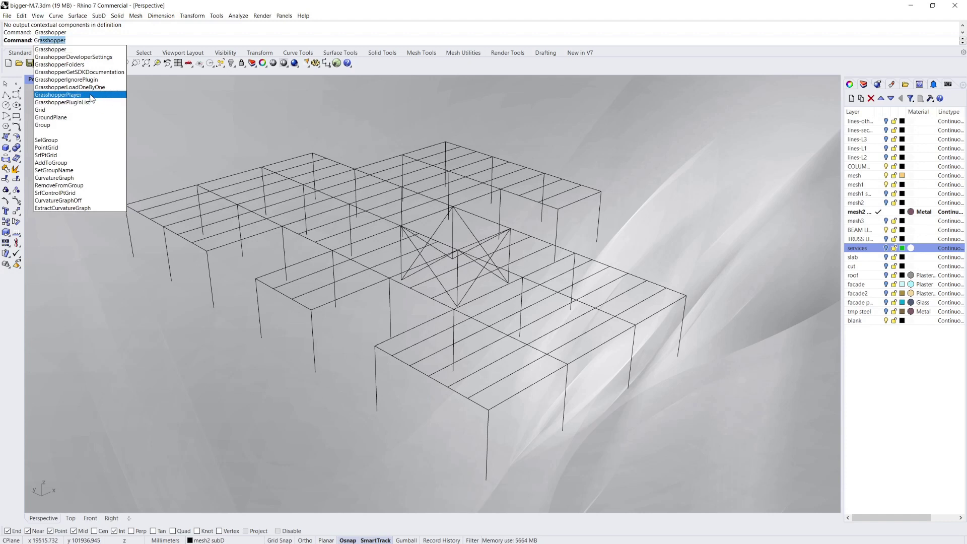
click(91, 95)
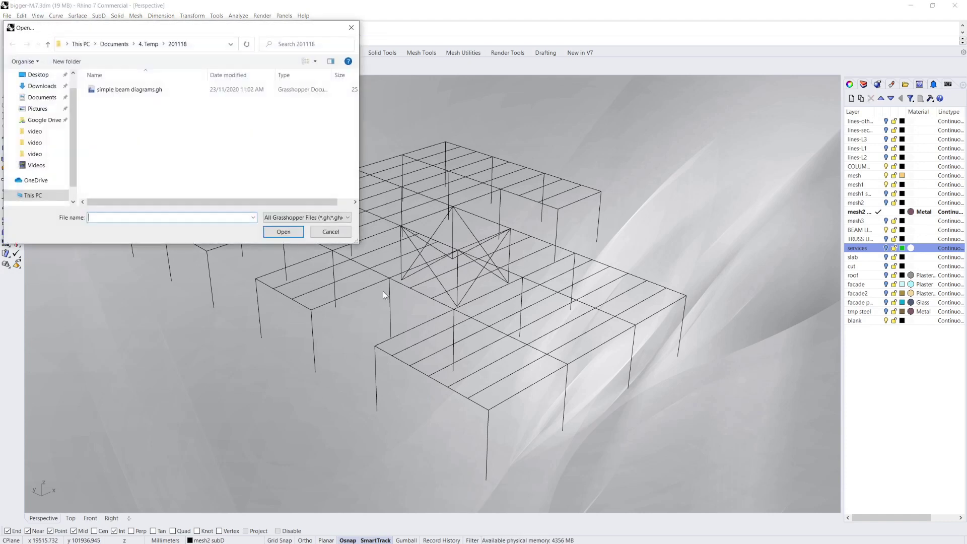
click(216, 90)
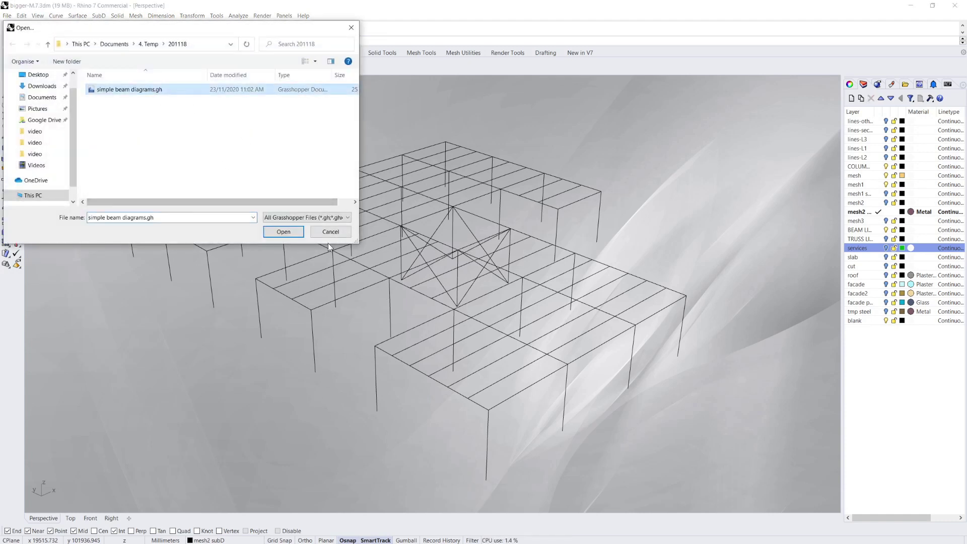
click(291, 235)
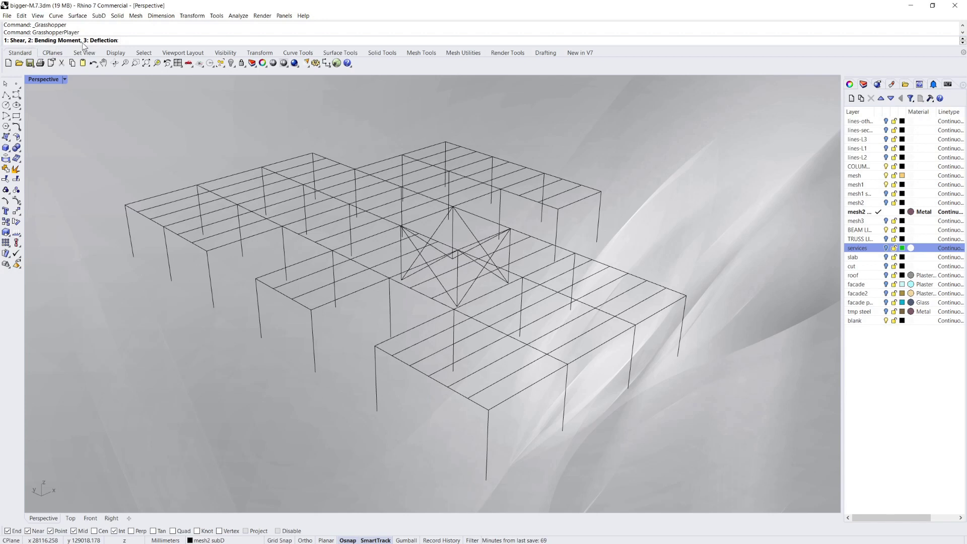
Choose diagram type 1 (Shear) and preview it on the central beam line just behind the braced bay, ending the command
text(1)
key(Return)
key(Return)
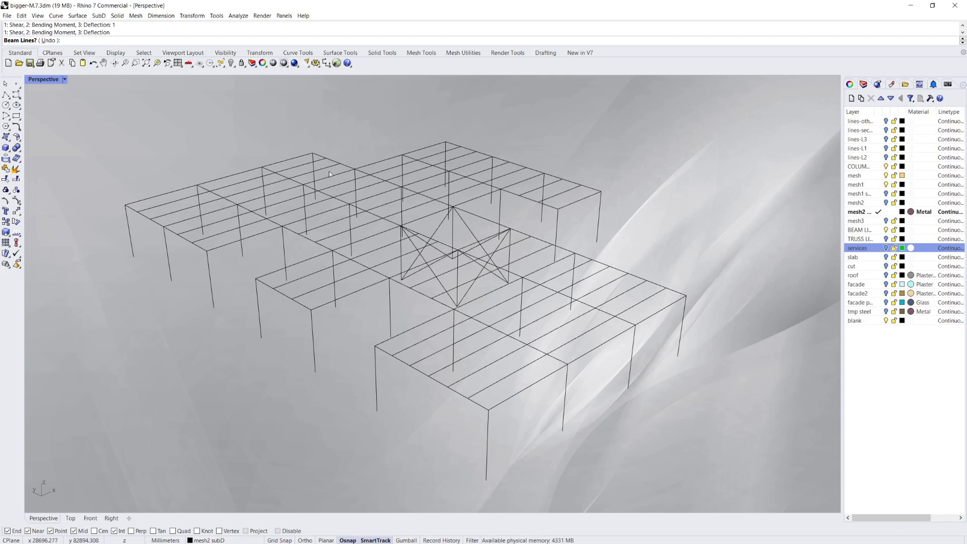
click(358, 264)
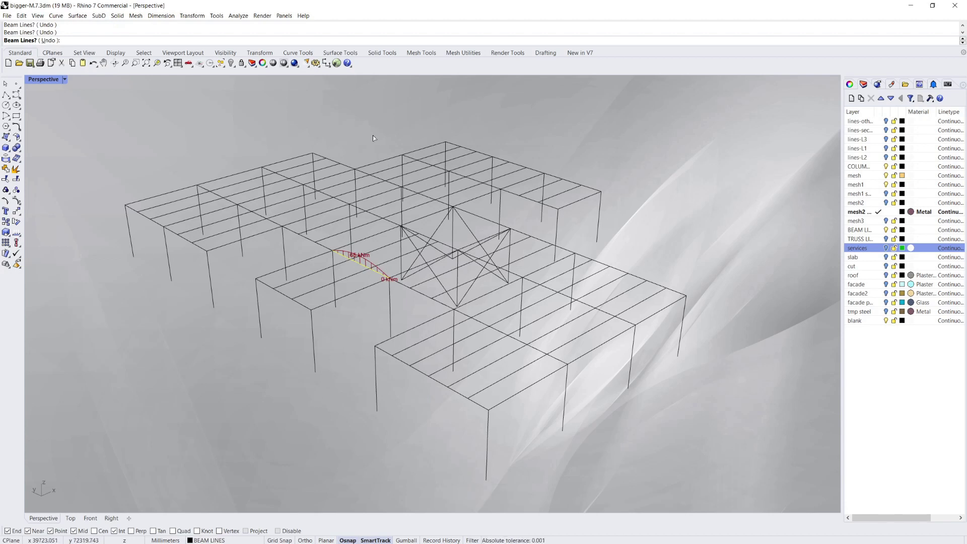
key(Return)
Repeat GrasshopperPlayer and load simple beam diagrams.gh again
key(Return)
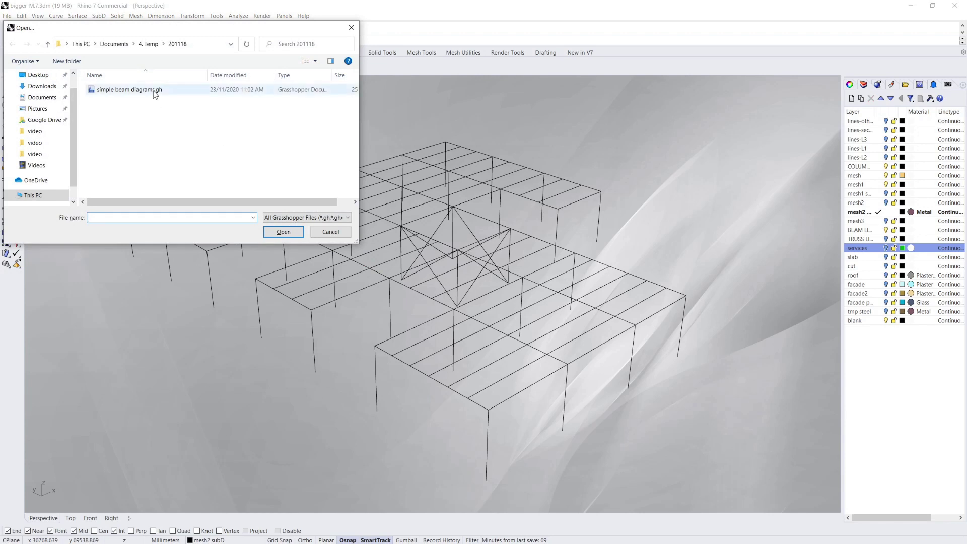
click(155, 90)
click(283, 231)
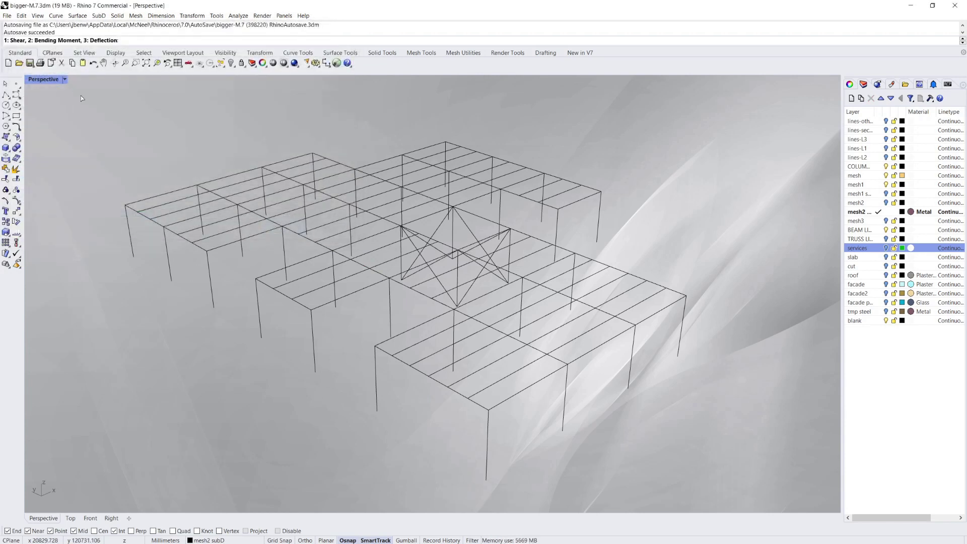
Choose diagram type 2 (Bending Moment), preview it on the nearest bay's inner beam line beside the bracing, and end the command
text(2)
key(Return)
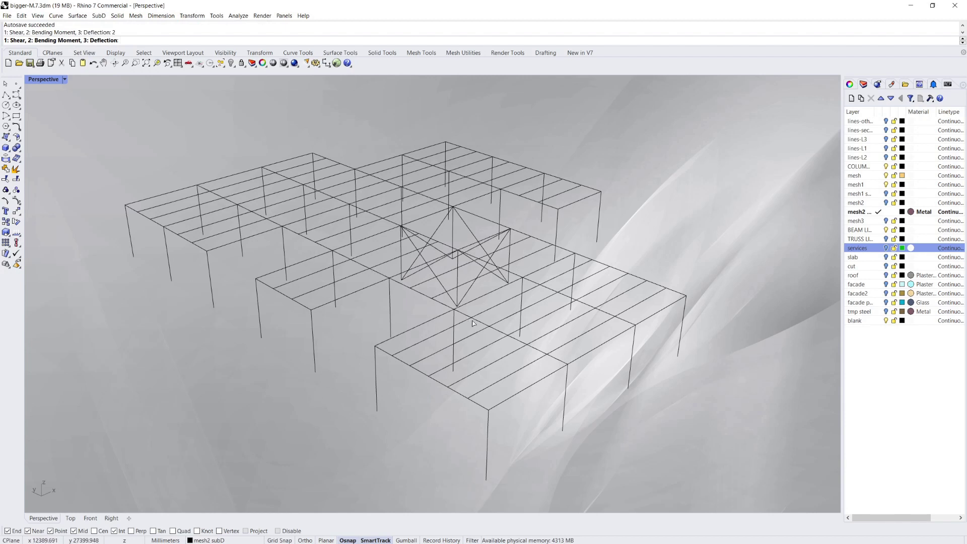
key(Return)
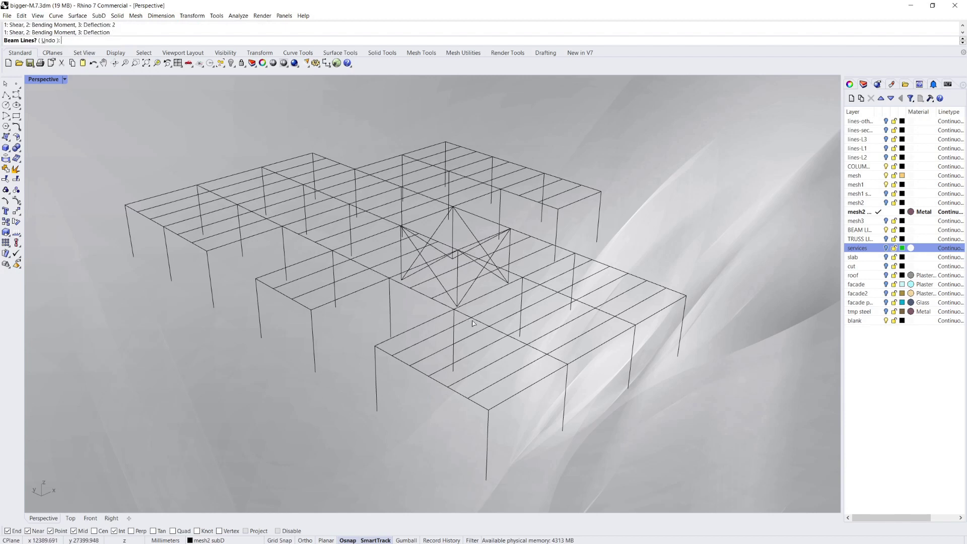
click(518, 342)
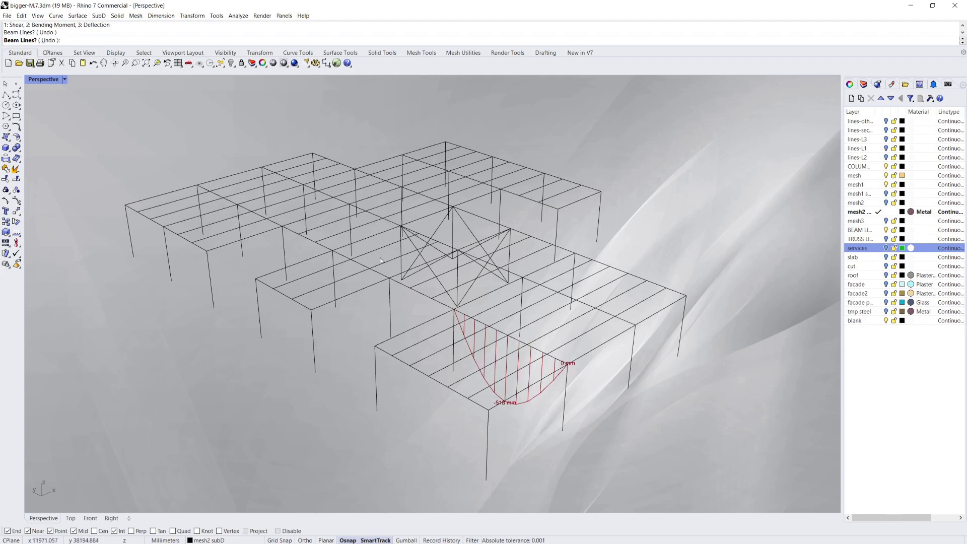
key(Return)
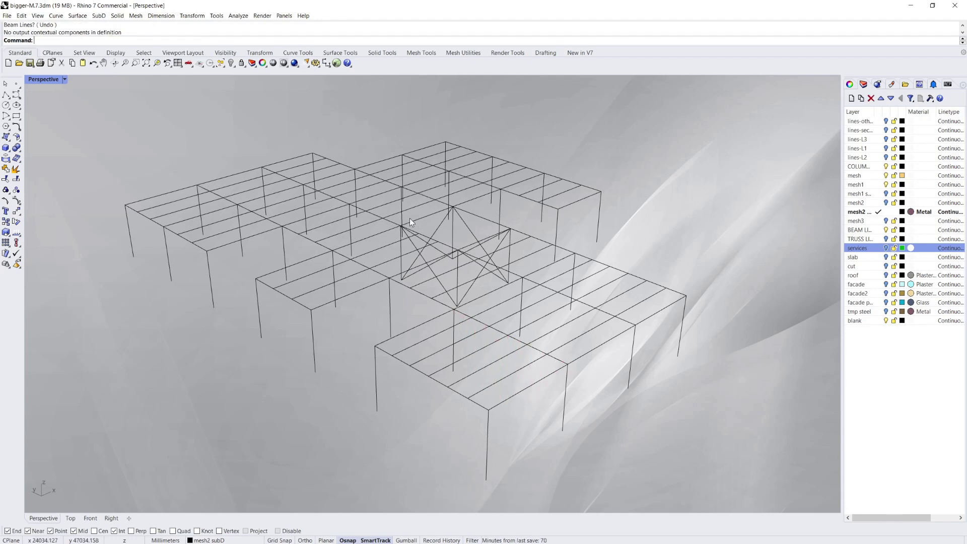